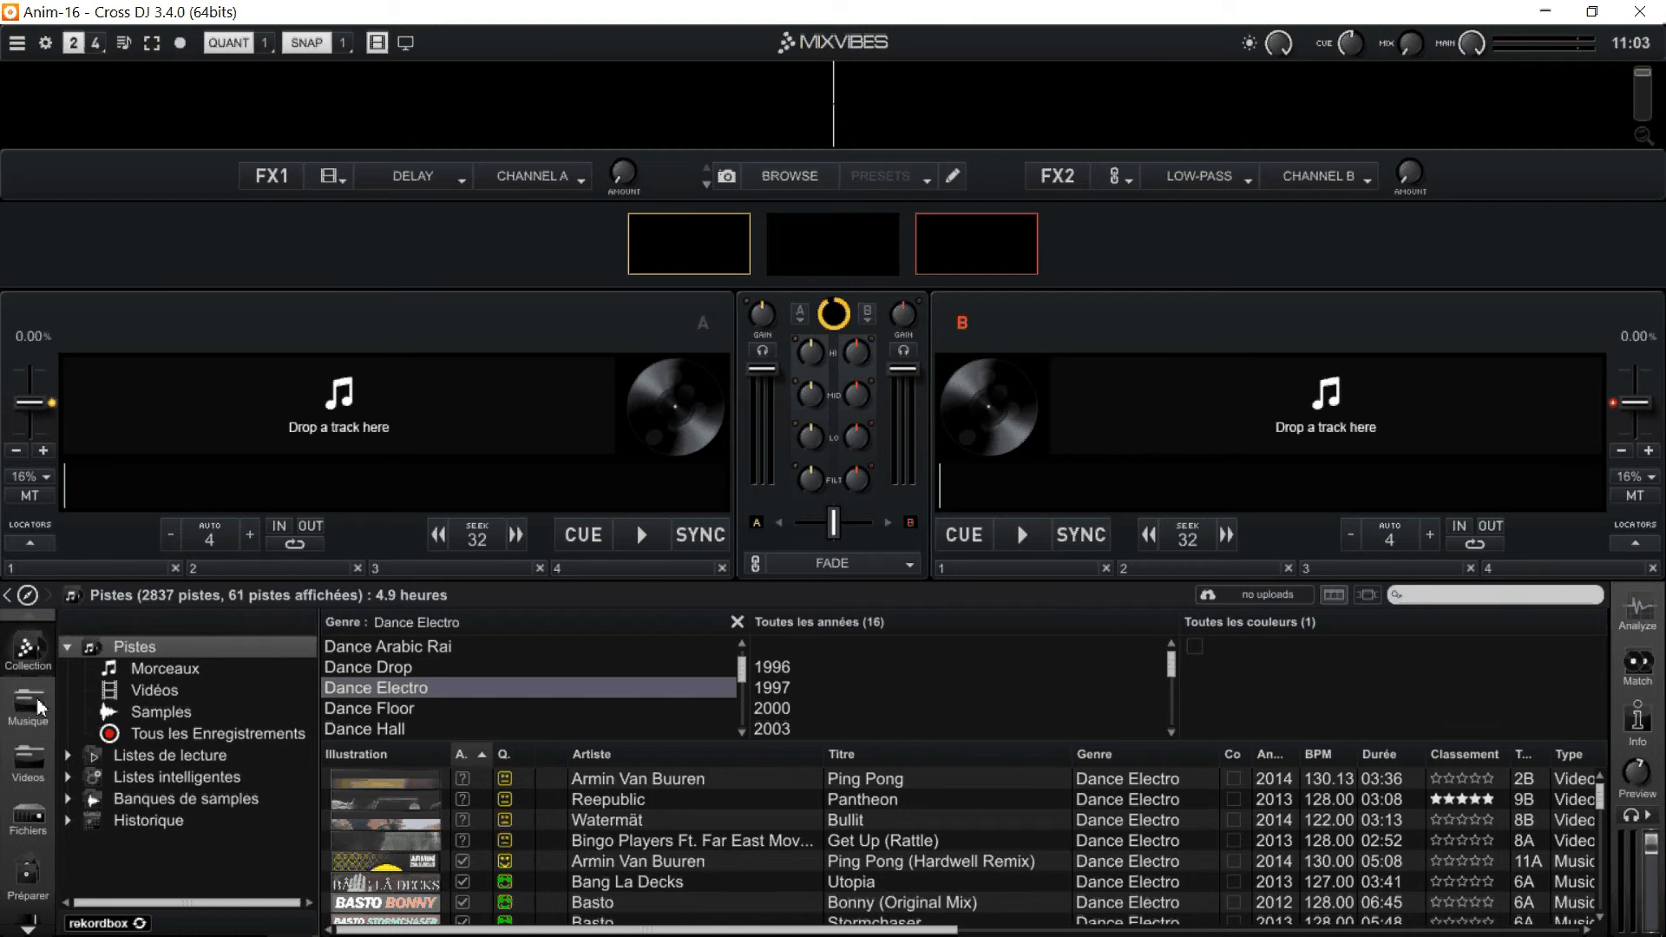
# Open the Musique folder, list its Ambiance subfolder and try to add that subfolder to the Collection.
pyautogui.click(28, 701)
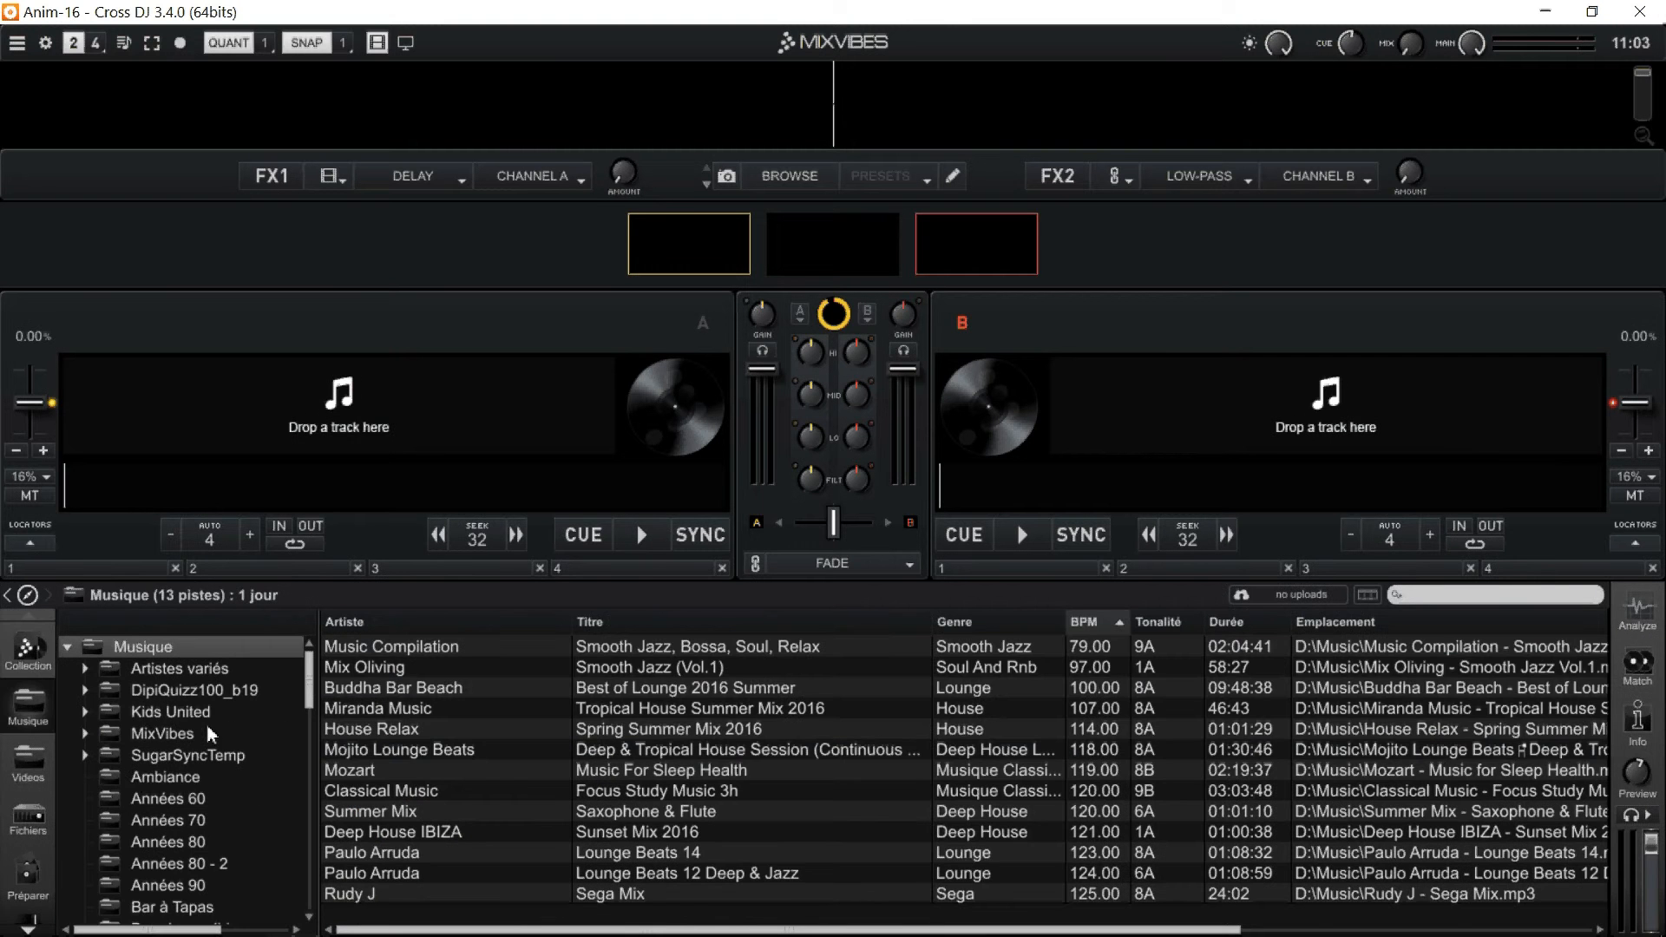
pyautogui.click(133, 772)
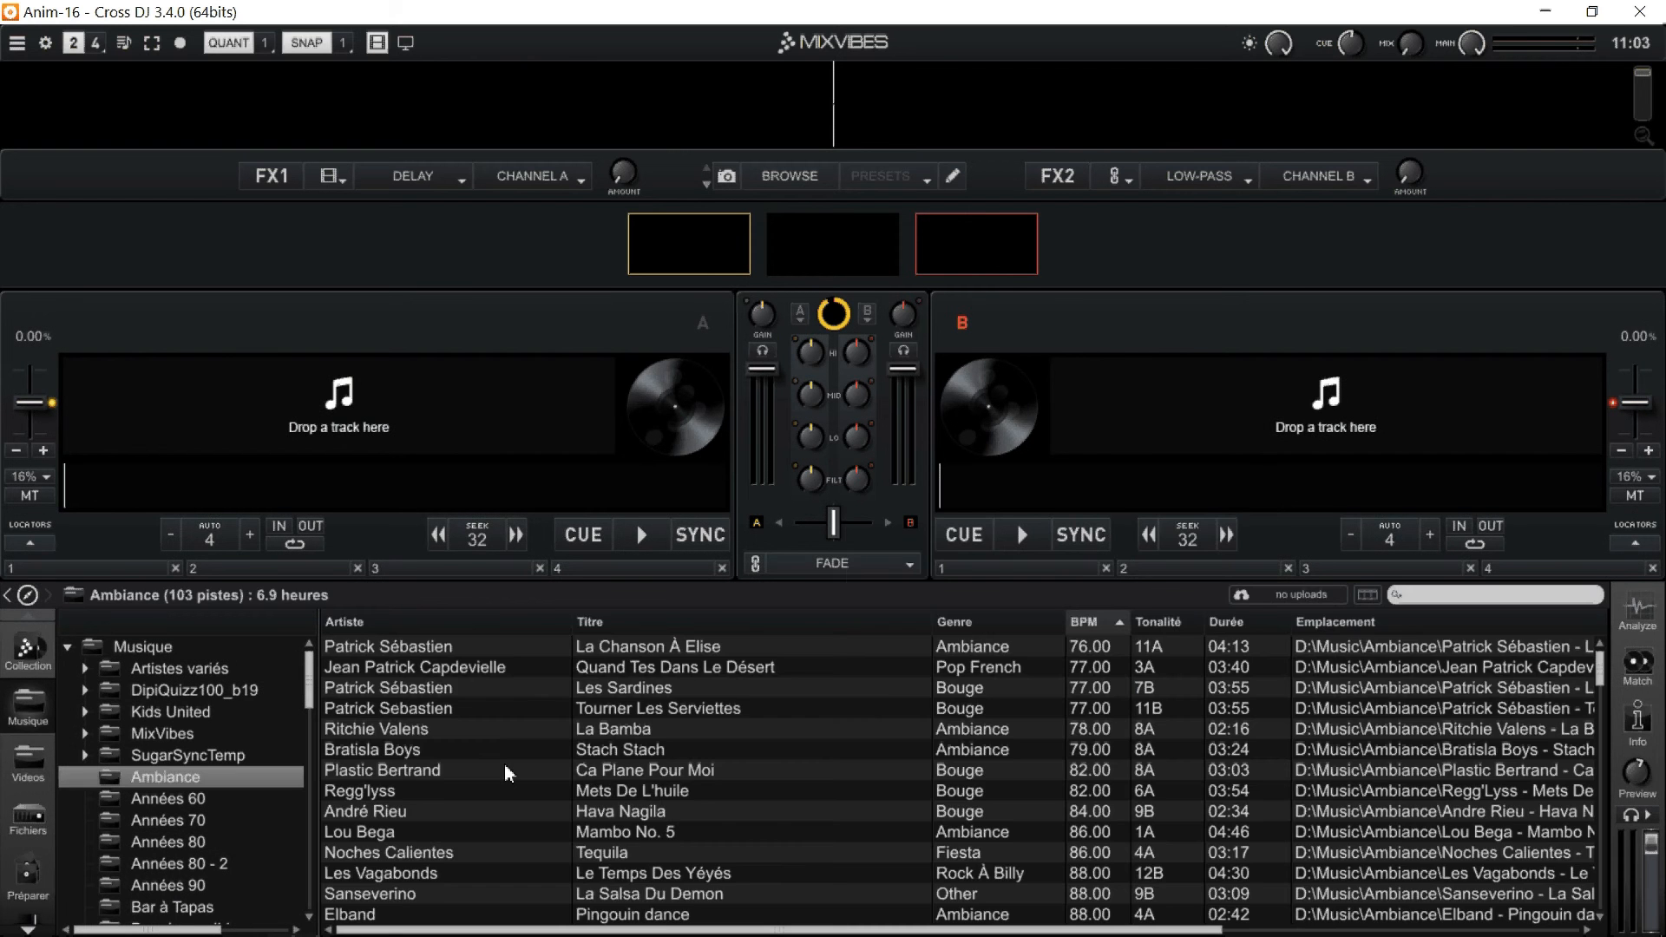
pyautogui.moveTo(170, 779); pyautogui.dragTo(37, 654)
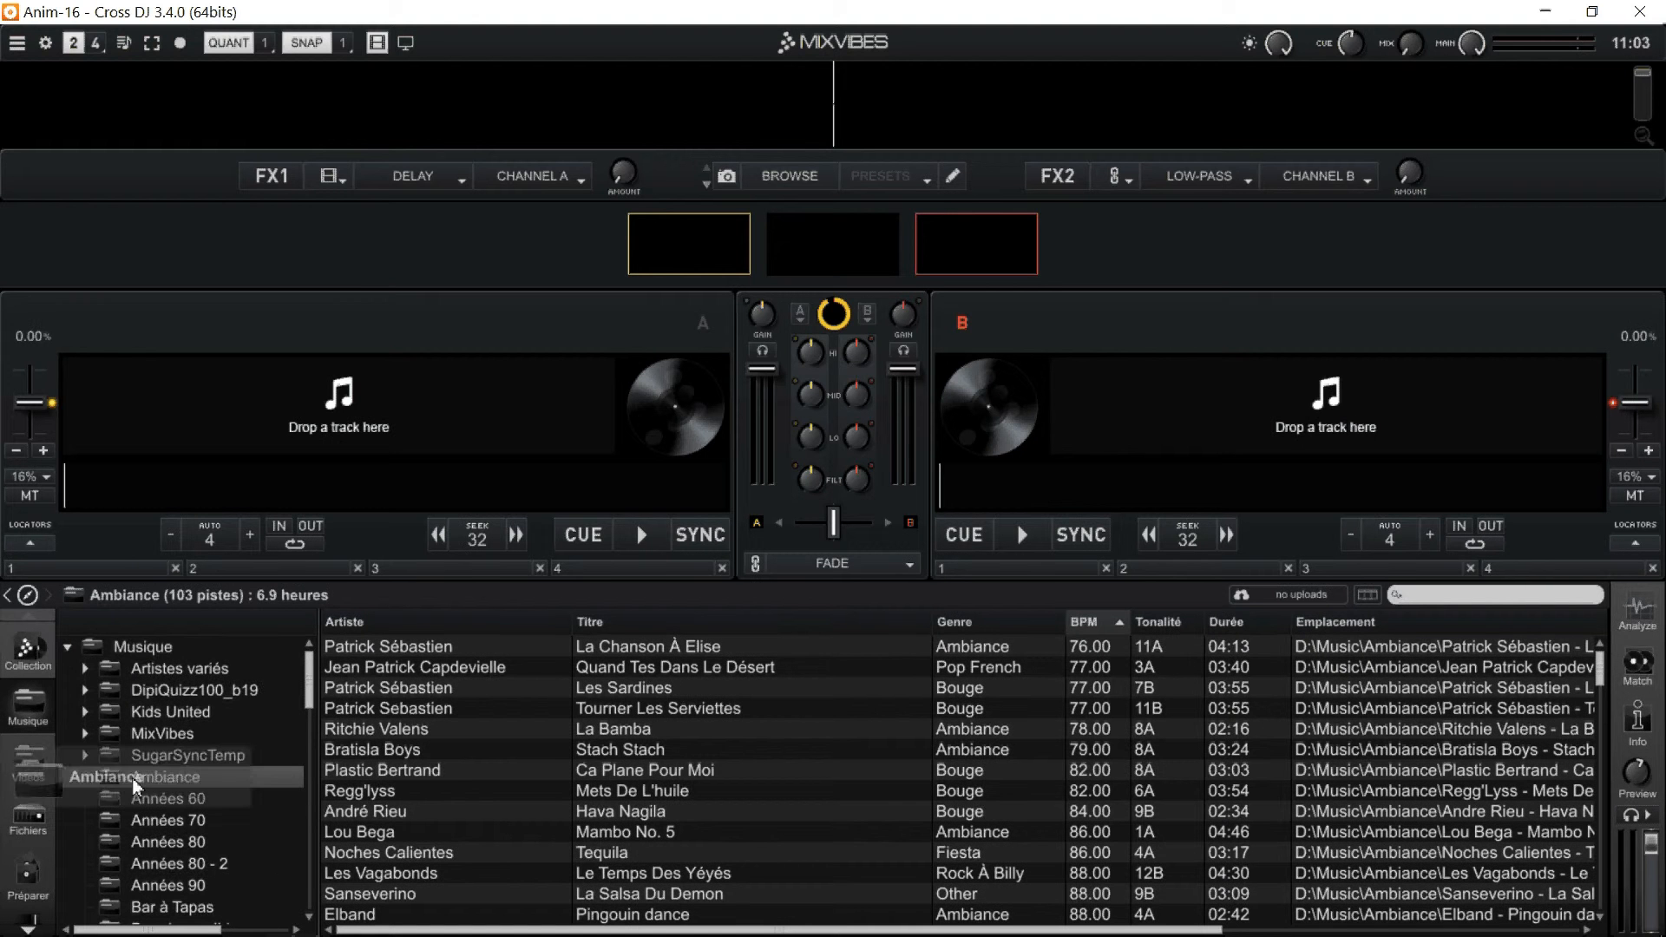
# Look through the remaining Musique subfolders down to Zouk, checking the contents of Listes de lecture.
pyautogui.scroll(-4, 263, 859)
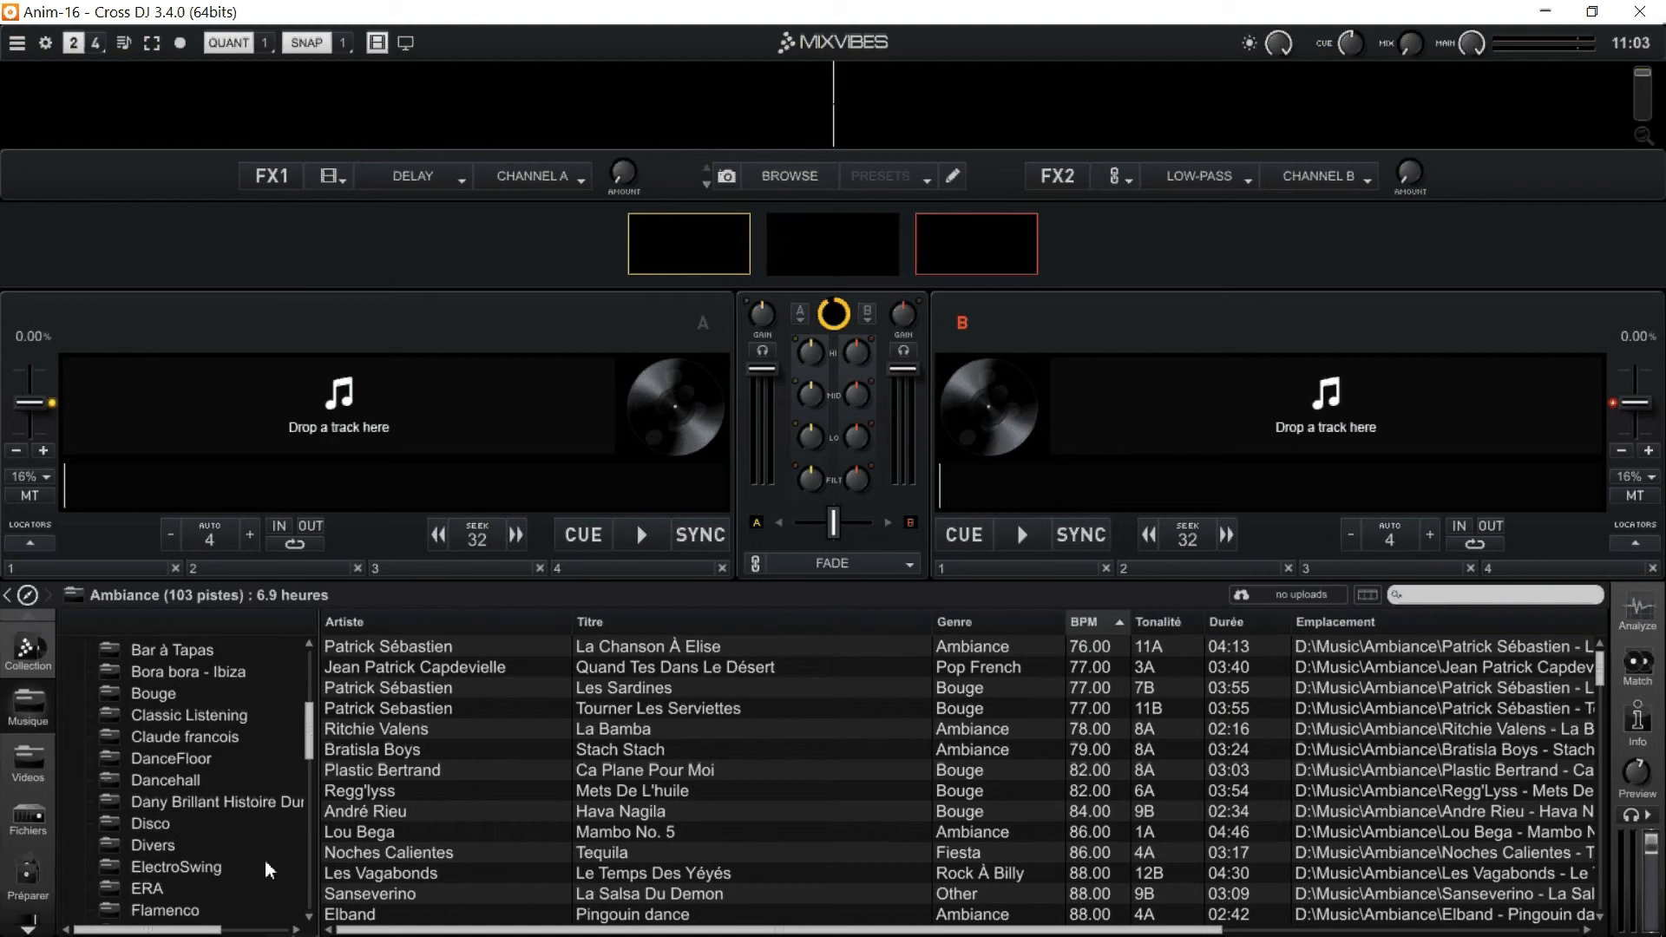
pyautogui.scroll(-1, 264, 859)
pyautogui.scroll(-3, 248, 847)
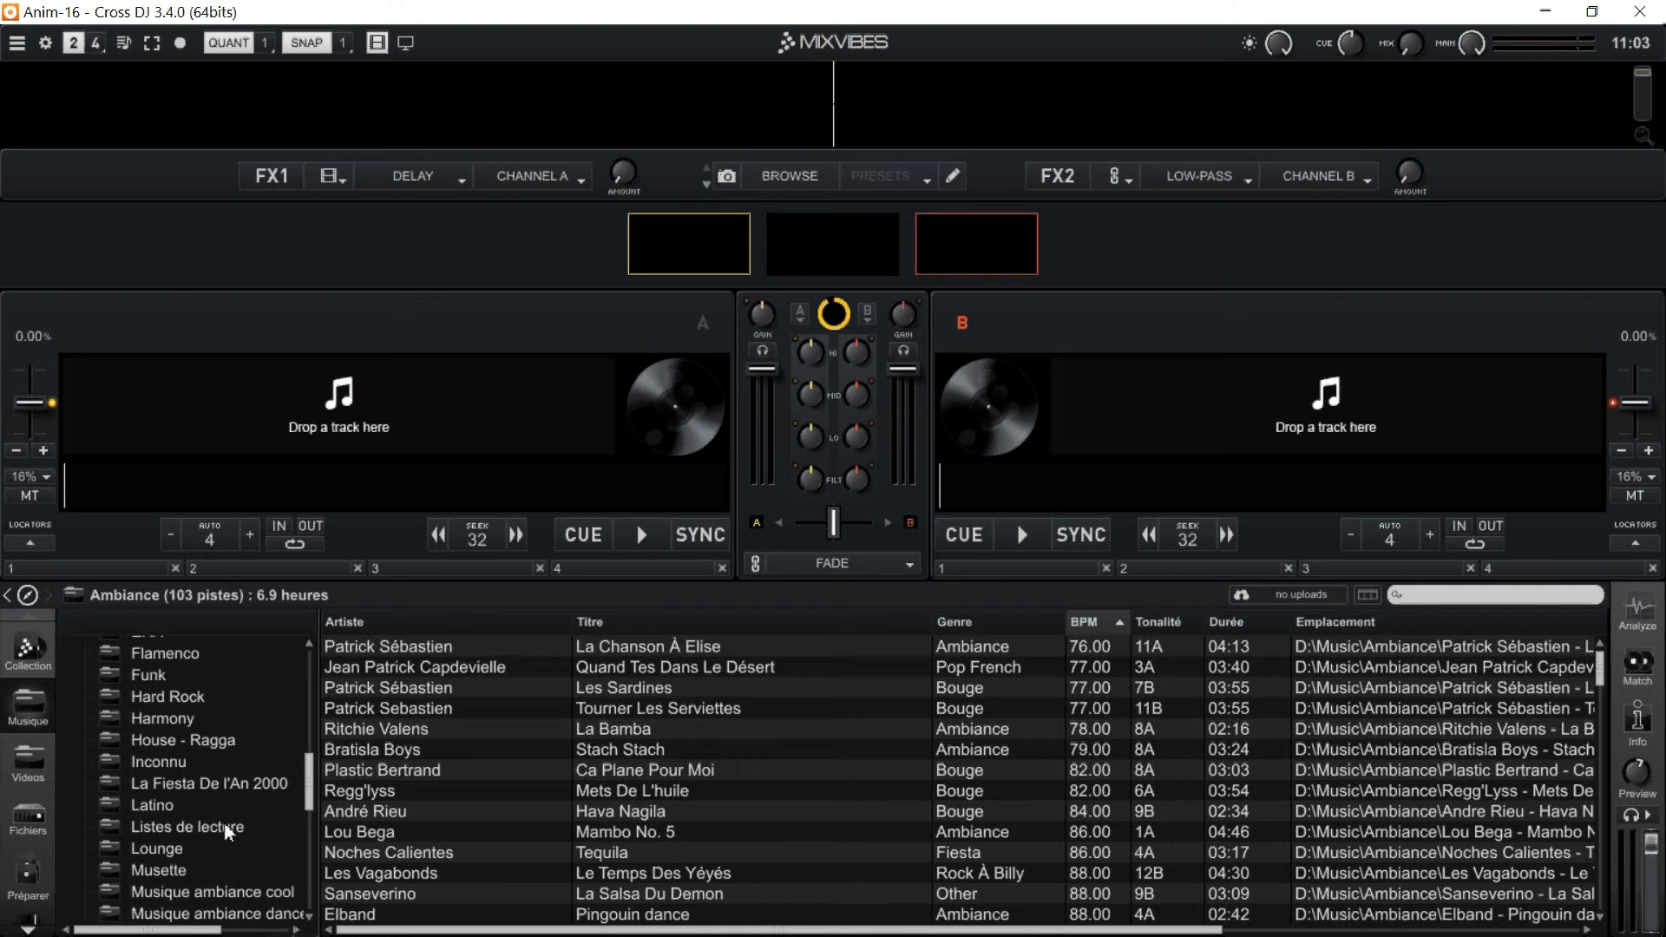
pyautogui.click(187, 826)
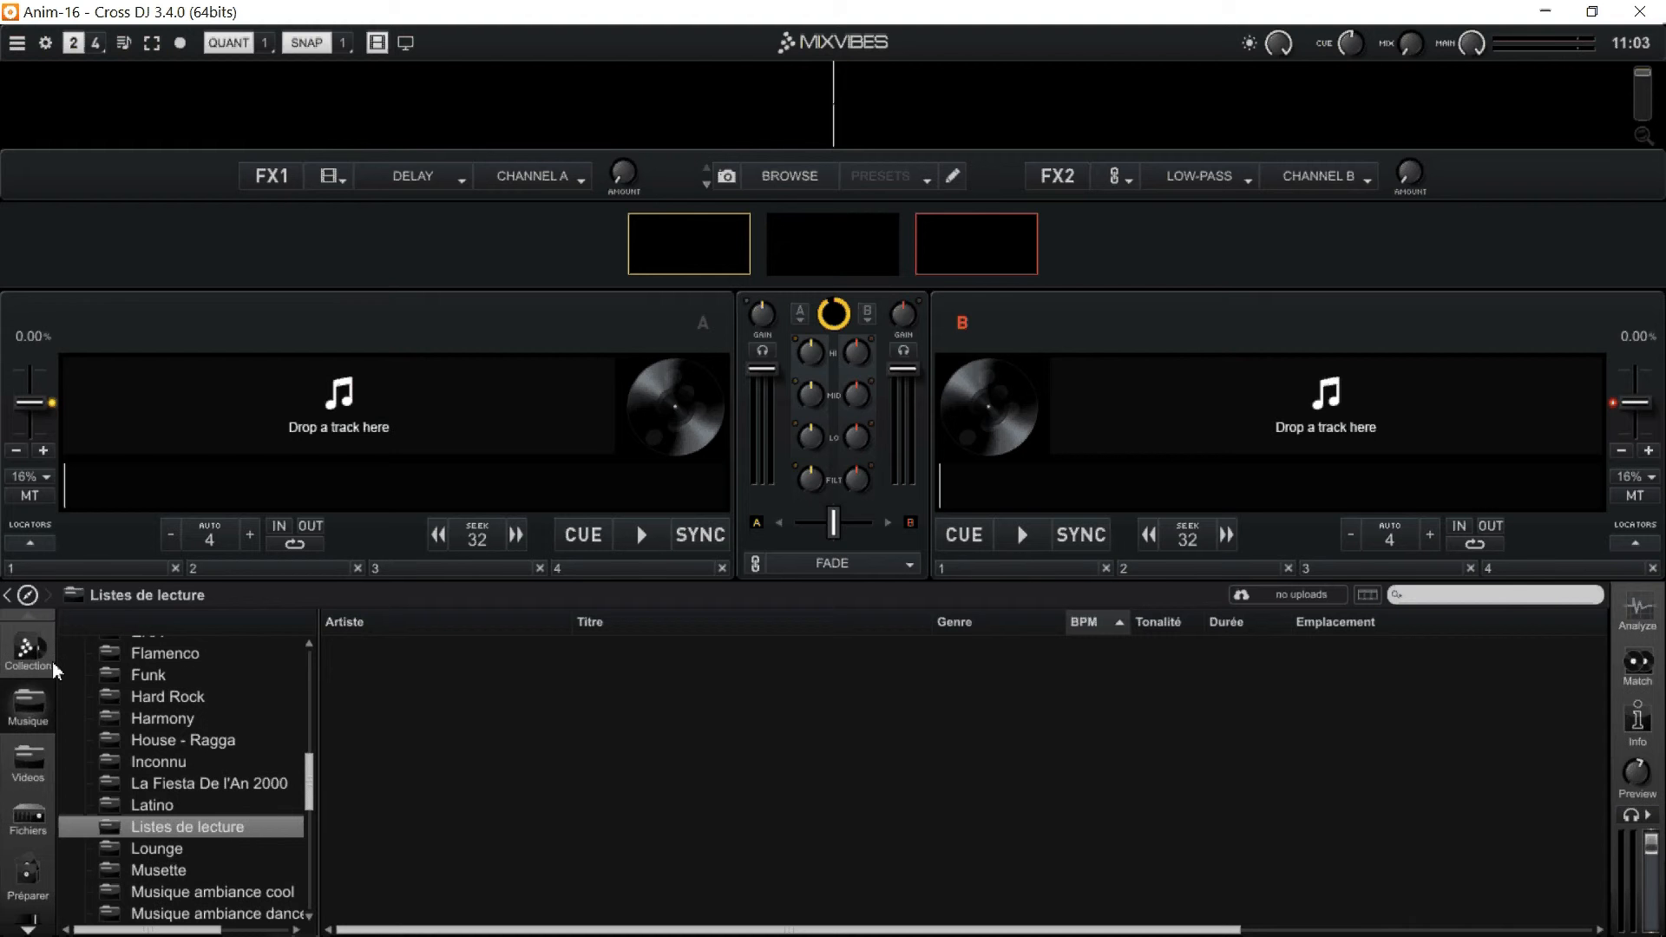
pyautogui.scroll(-3, 257, 790)
pyautogui.scroll(-1, 258, 840)
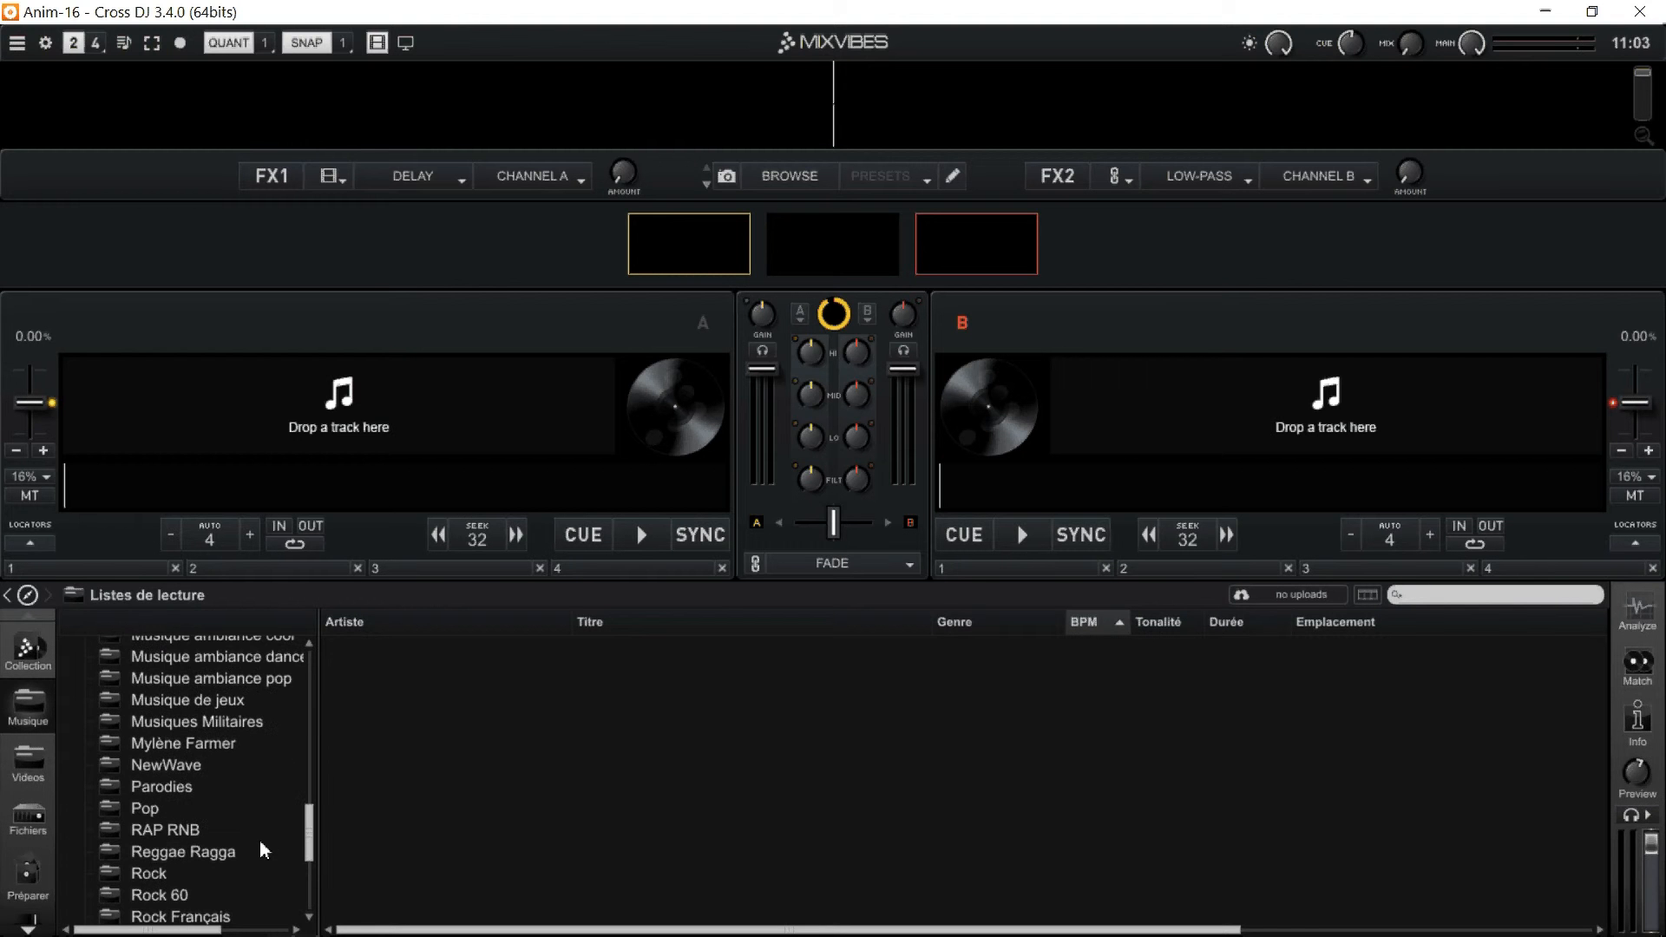
pyautogui.scroll(-3, 259, 835)
pyautogui.scroll(-1, 258, 834)
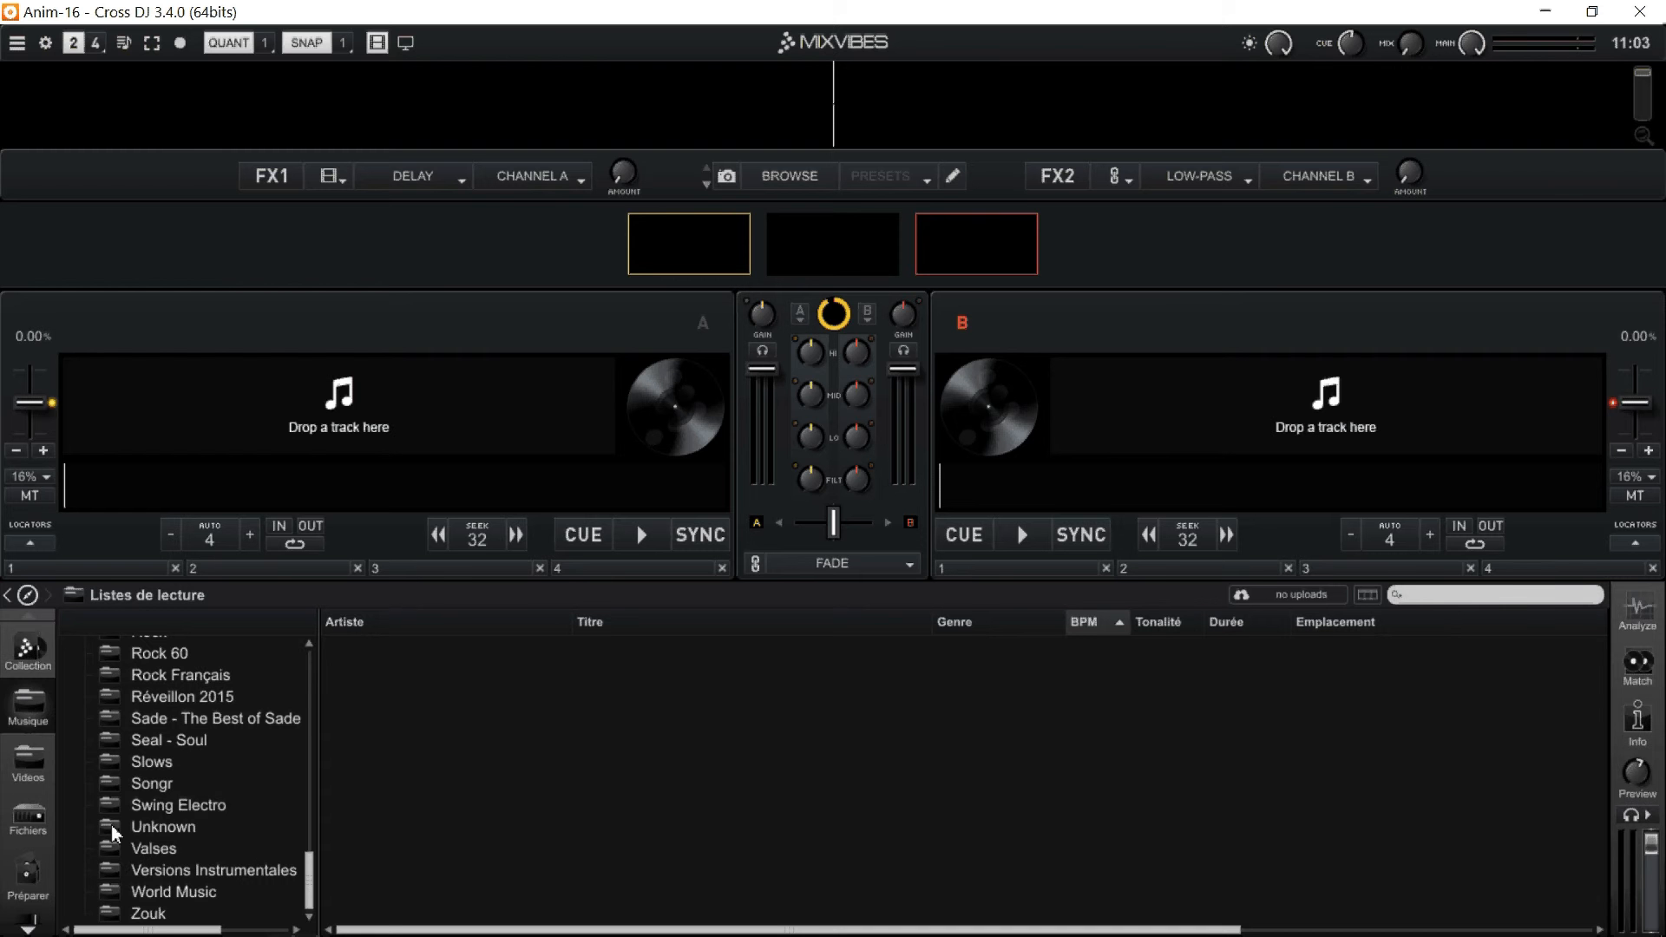
# Open the Videos folder and list the tracks of its 60' subfolder.
pyautogui.click(29, 764)
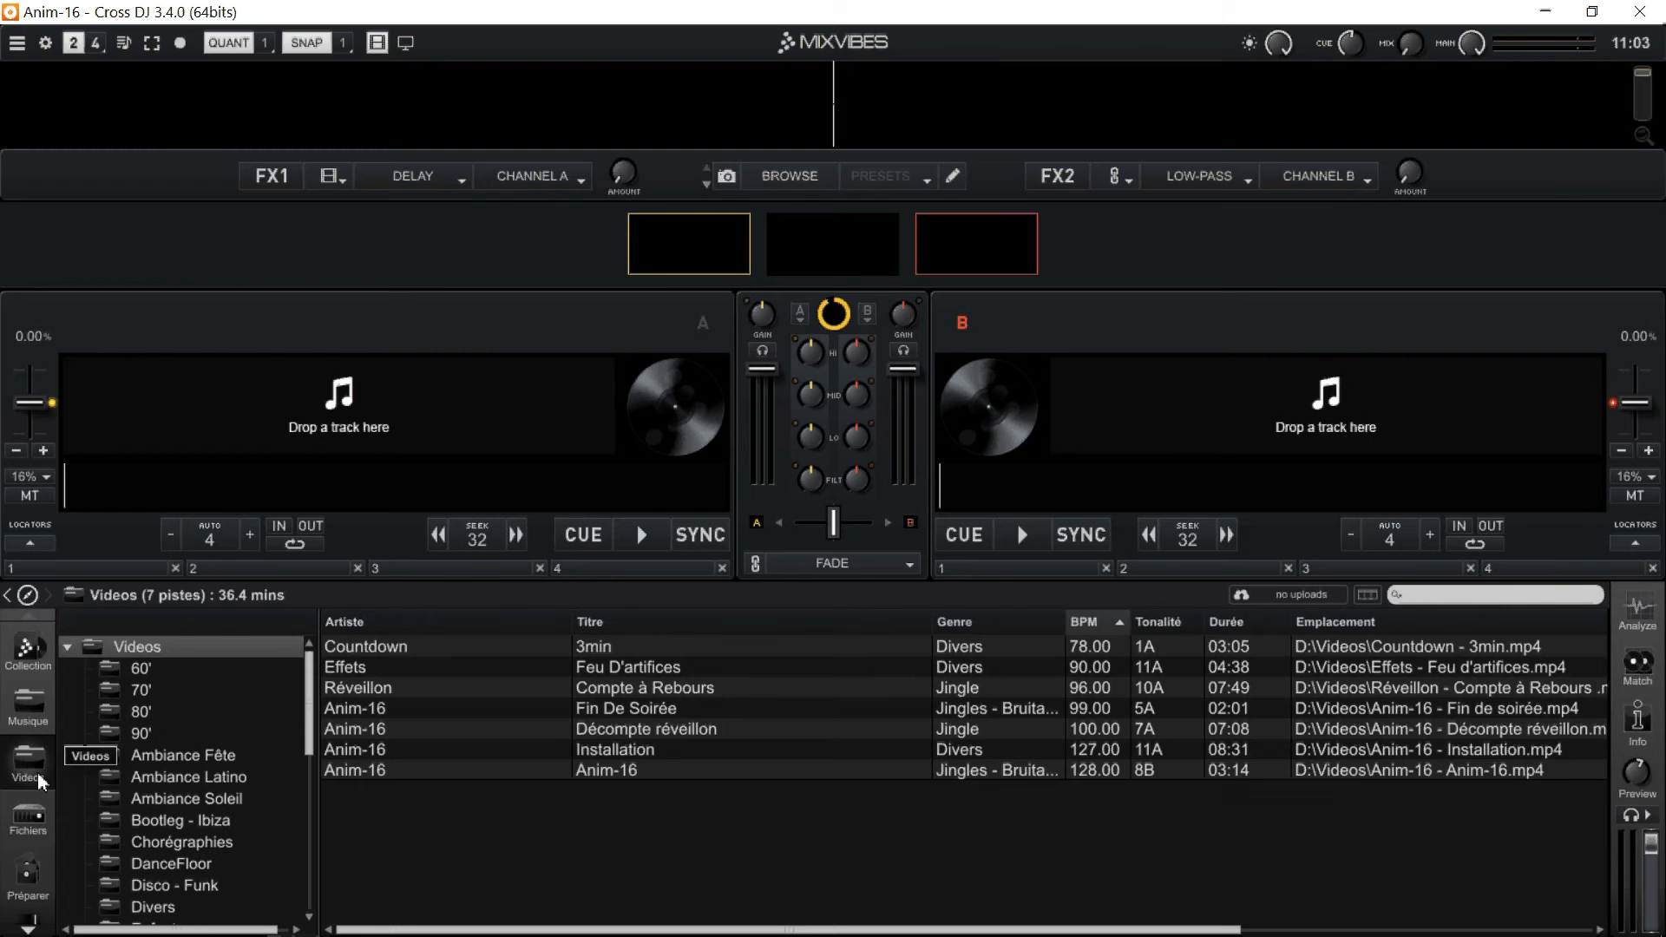
pyautogui.click(172, 665)
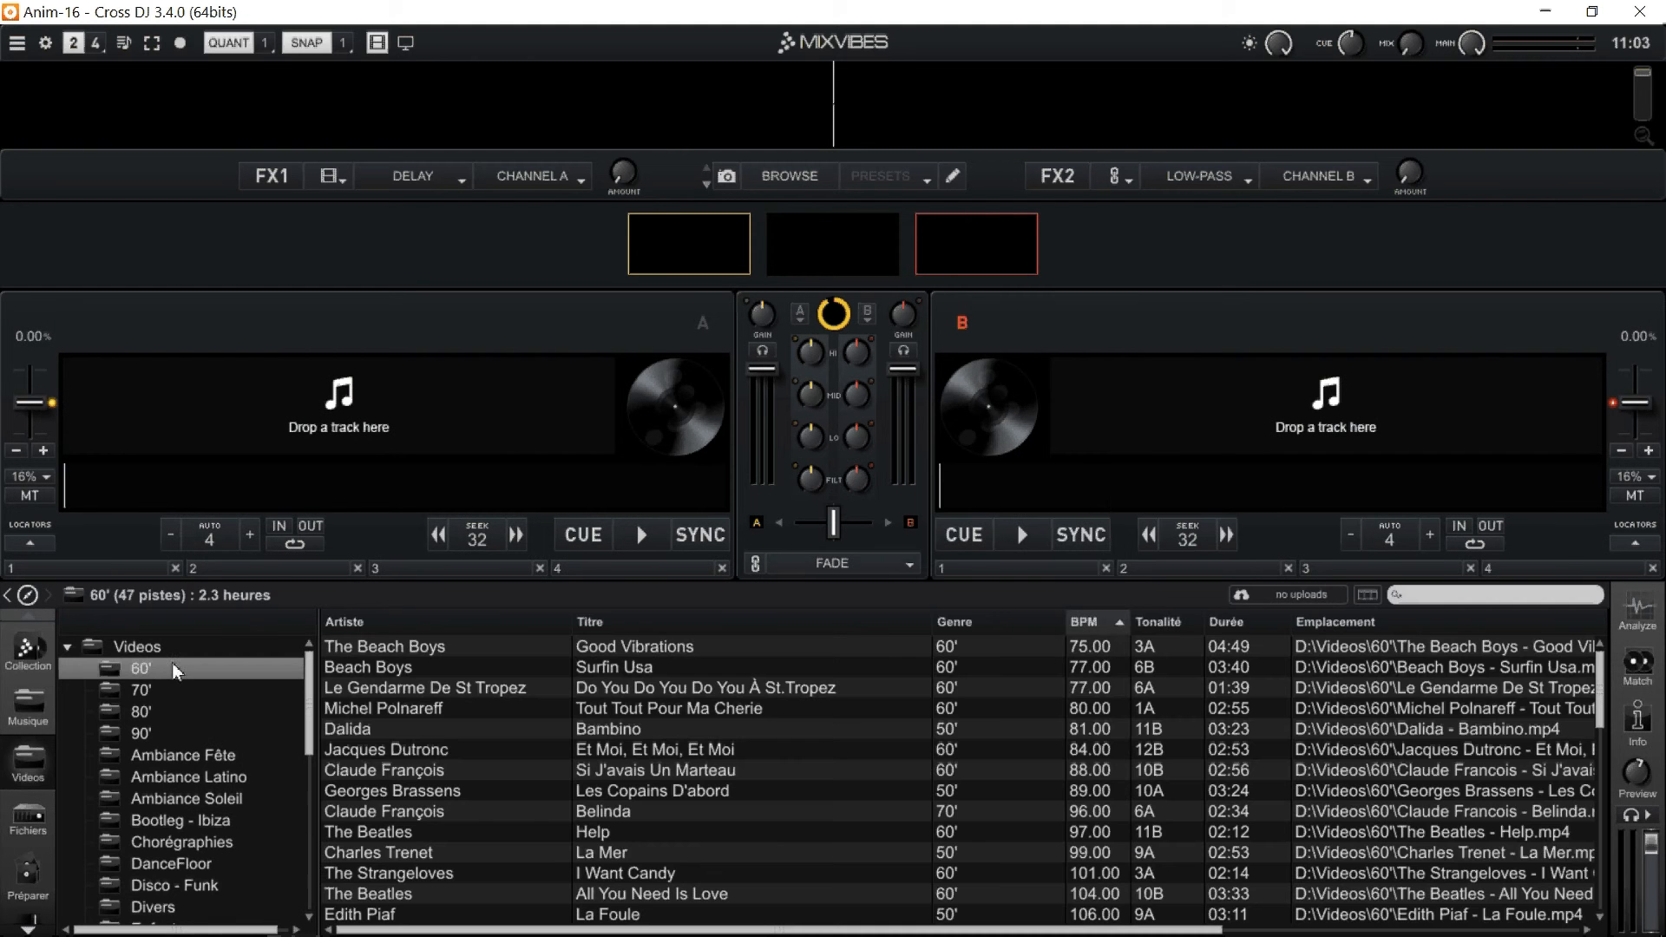
# Return to the Collection and view its Morceaux, Vidéos and Samples categories one after another.
pyautogui.click(26, 651)
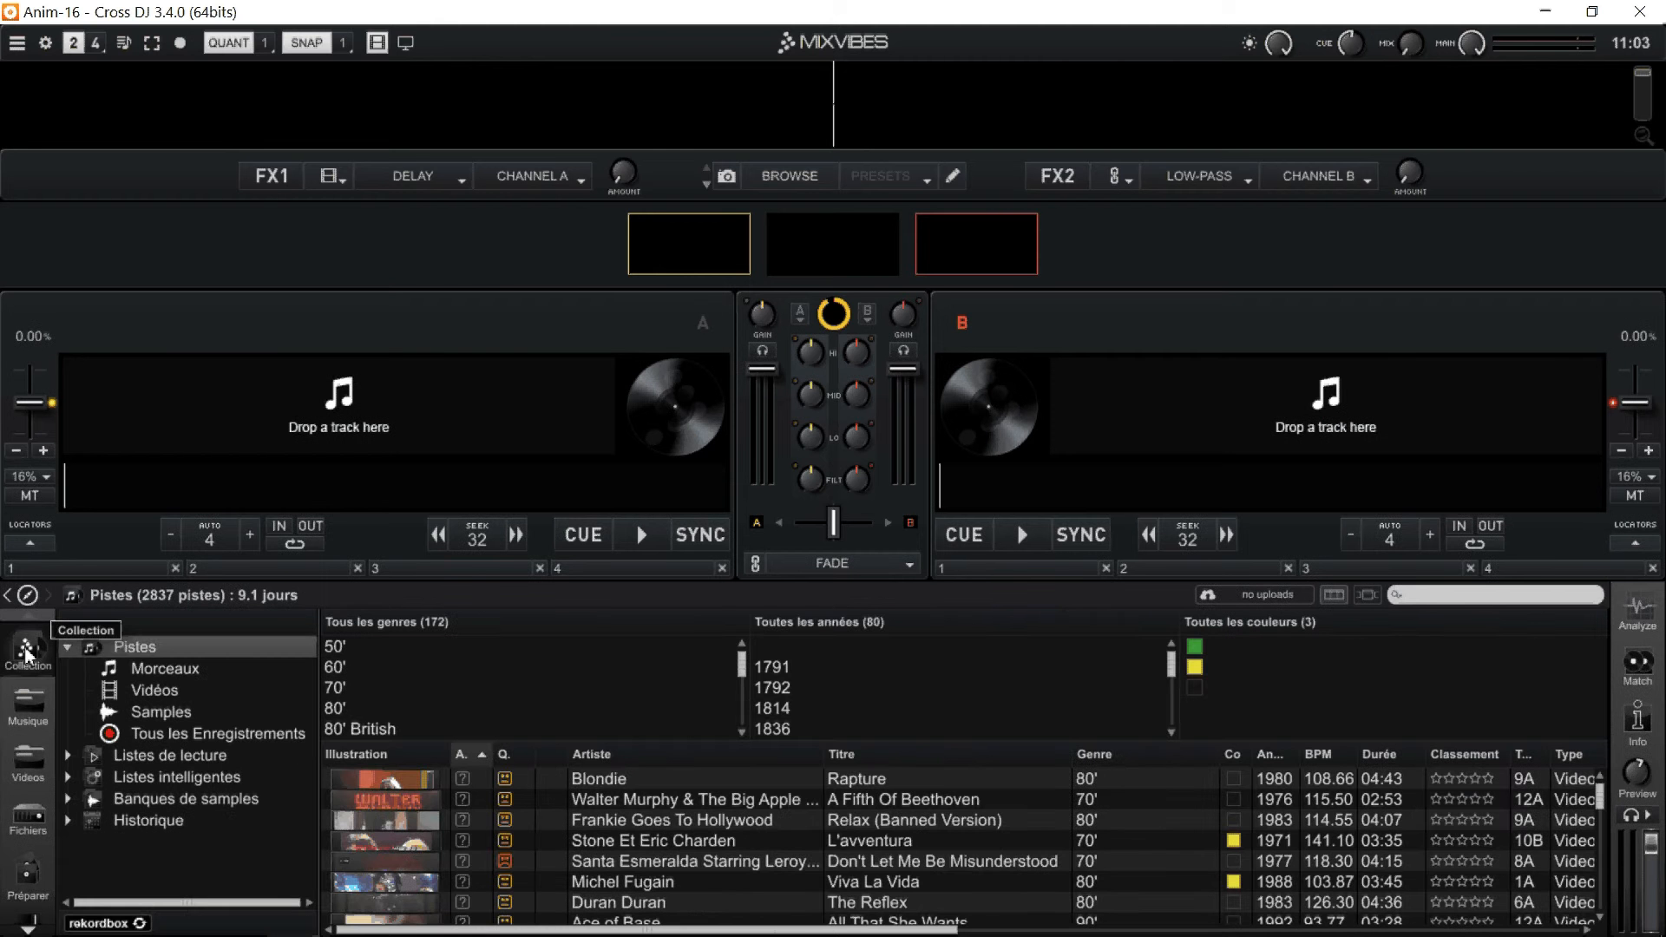
pyautogui.click(184, 672)
pyautogui.click(173, 690)
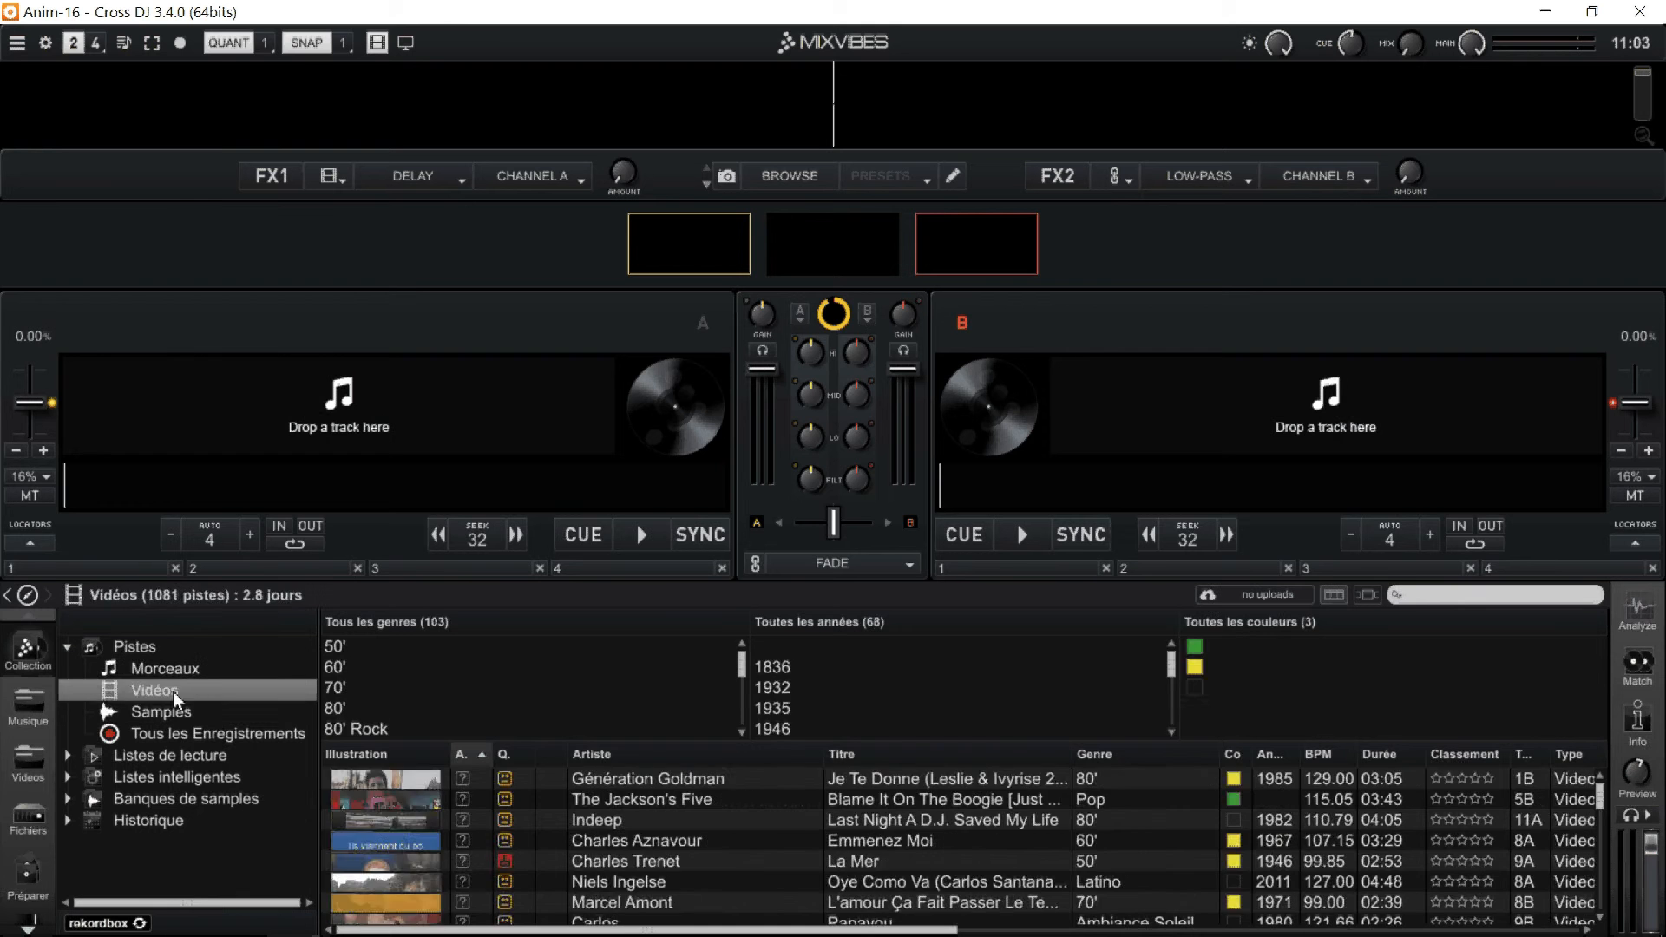
pyautogui.click(169, 713)
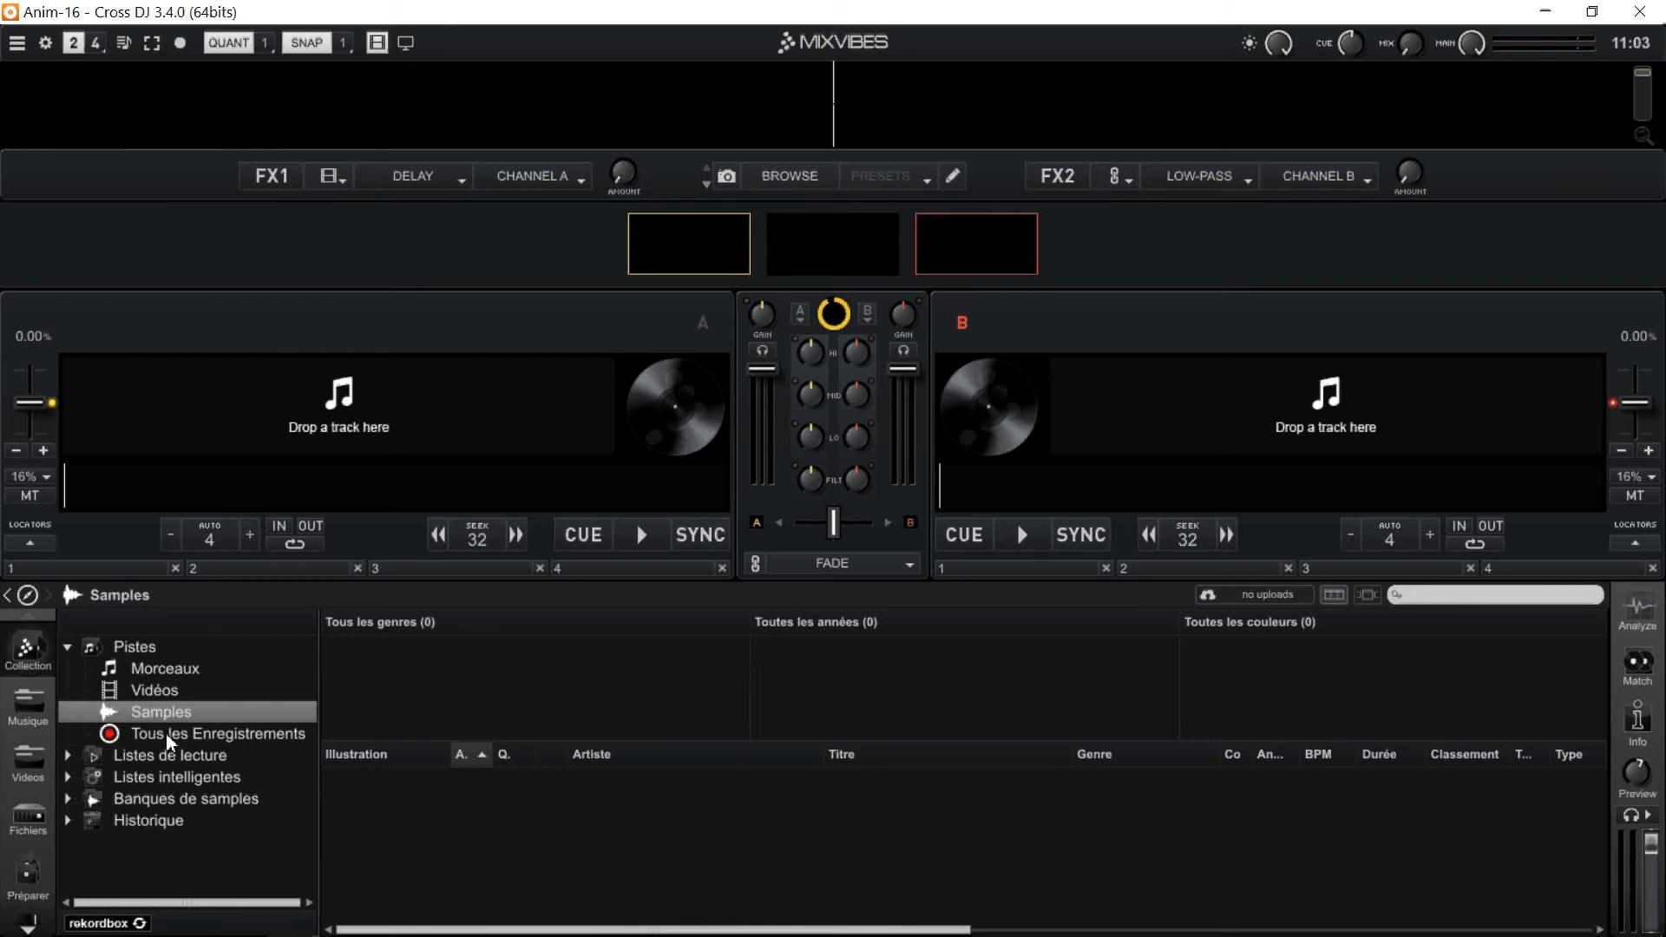
# Expand Listes de lecture, view the playlists 70', 80', 90', Ambiance, Ambiance Soleil, Cool and DanceFloor, and collapse the branch.
pyautogui.click(67, 755)
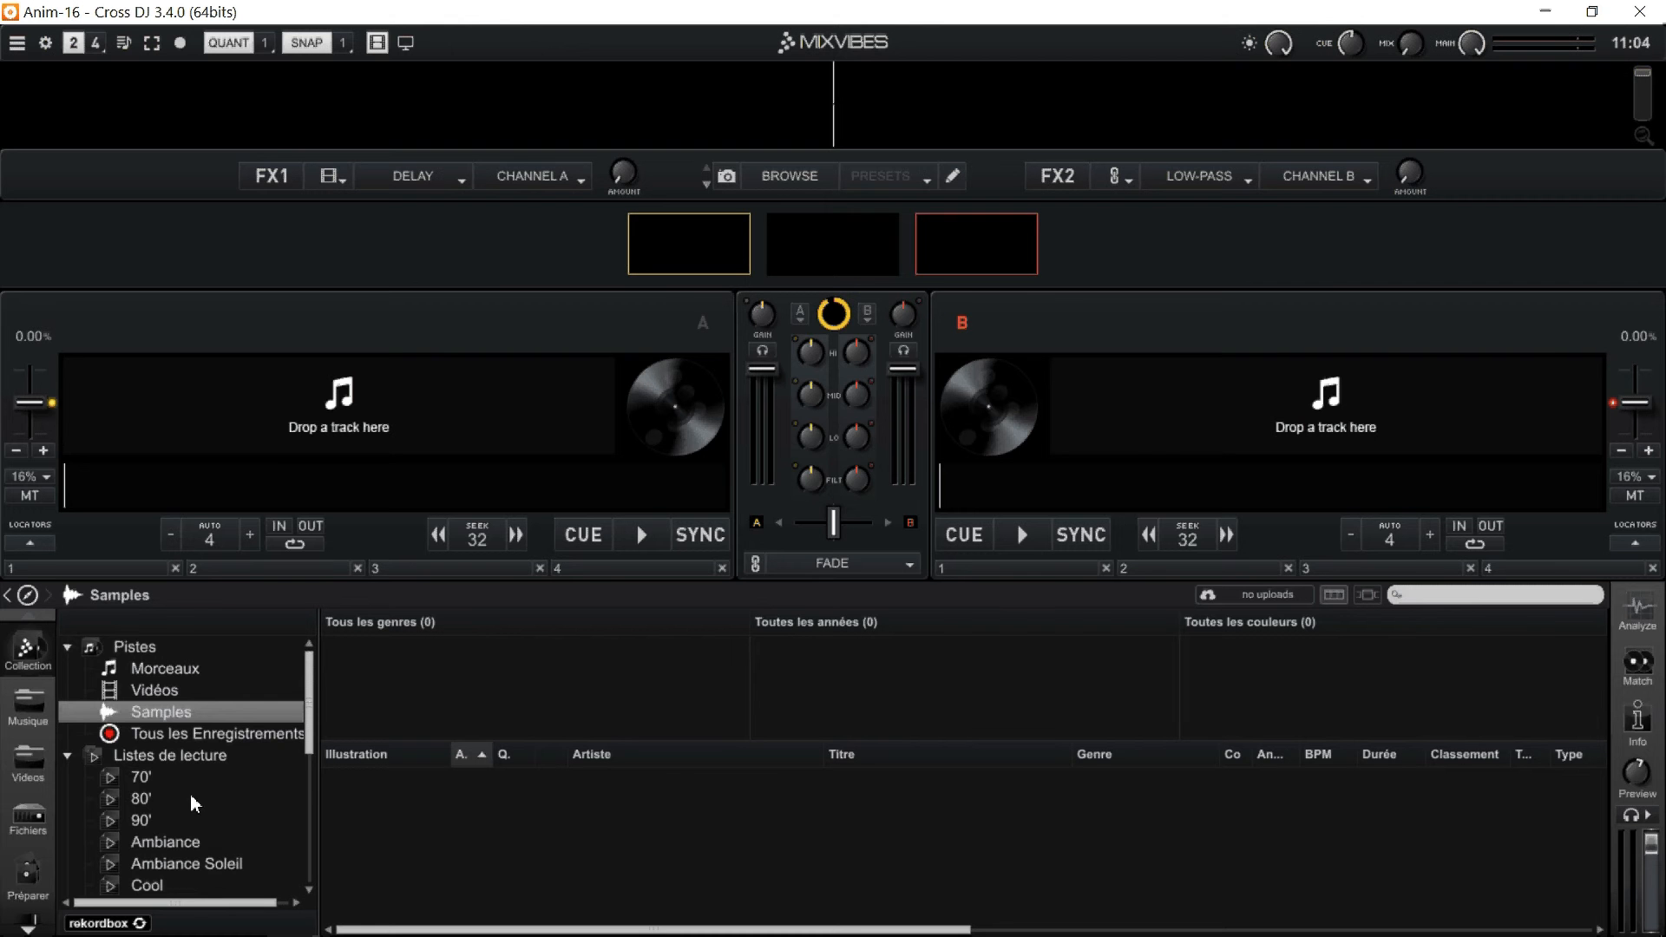
pyautogui.scroll(-2, 190, 794)
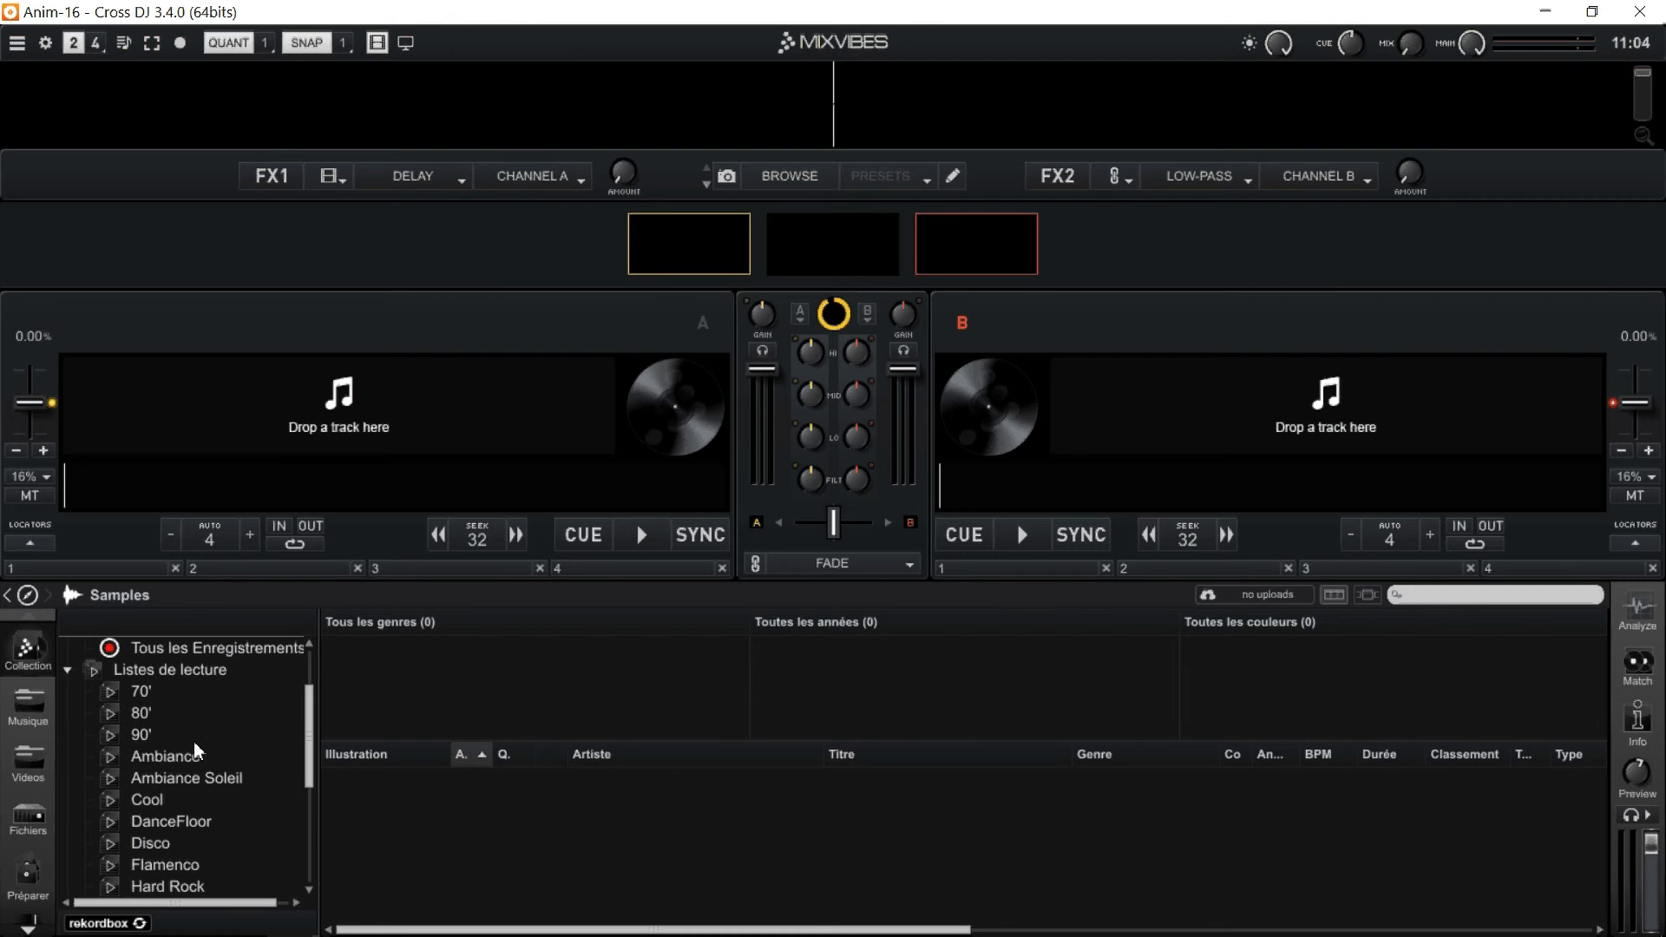
pyautogui.click(142, 691)
pyautogui.click(143, 712)
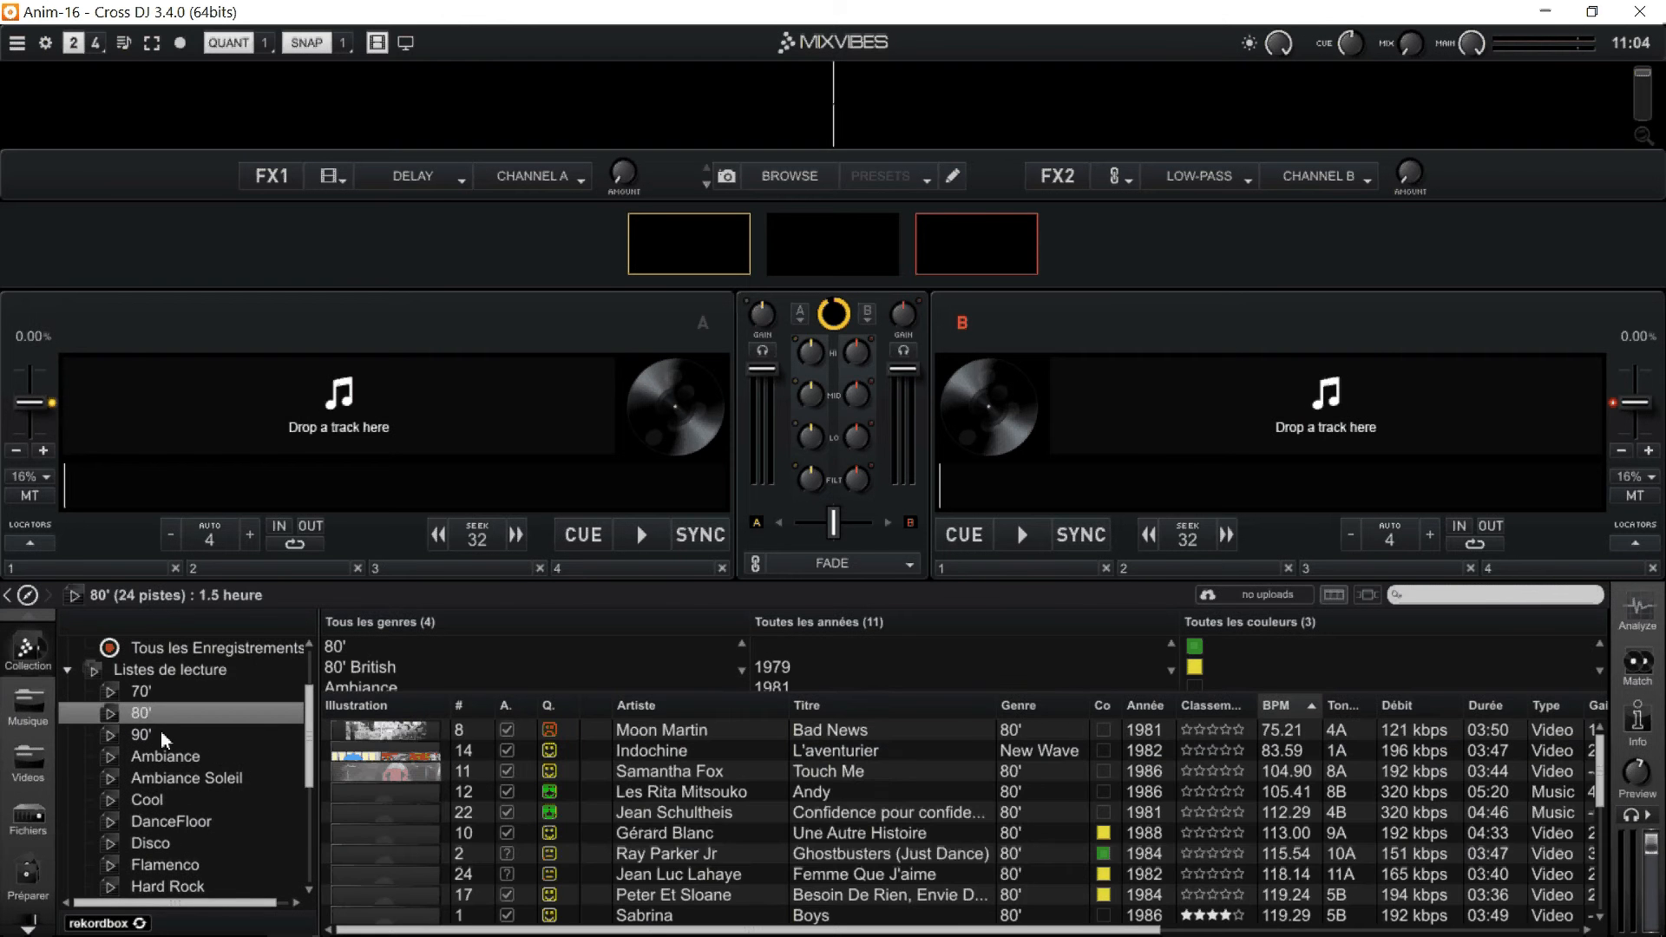
pyautogui.click(160, 733)
pyautogui.click(165, 754)
pyautogui.click(170, 778)
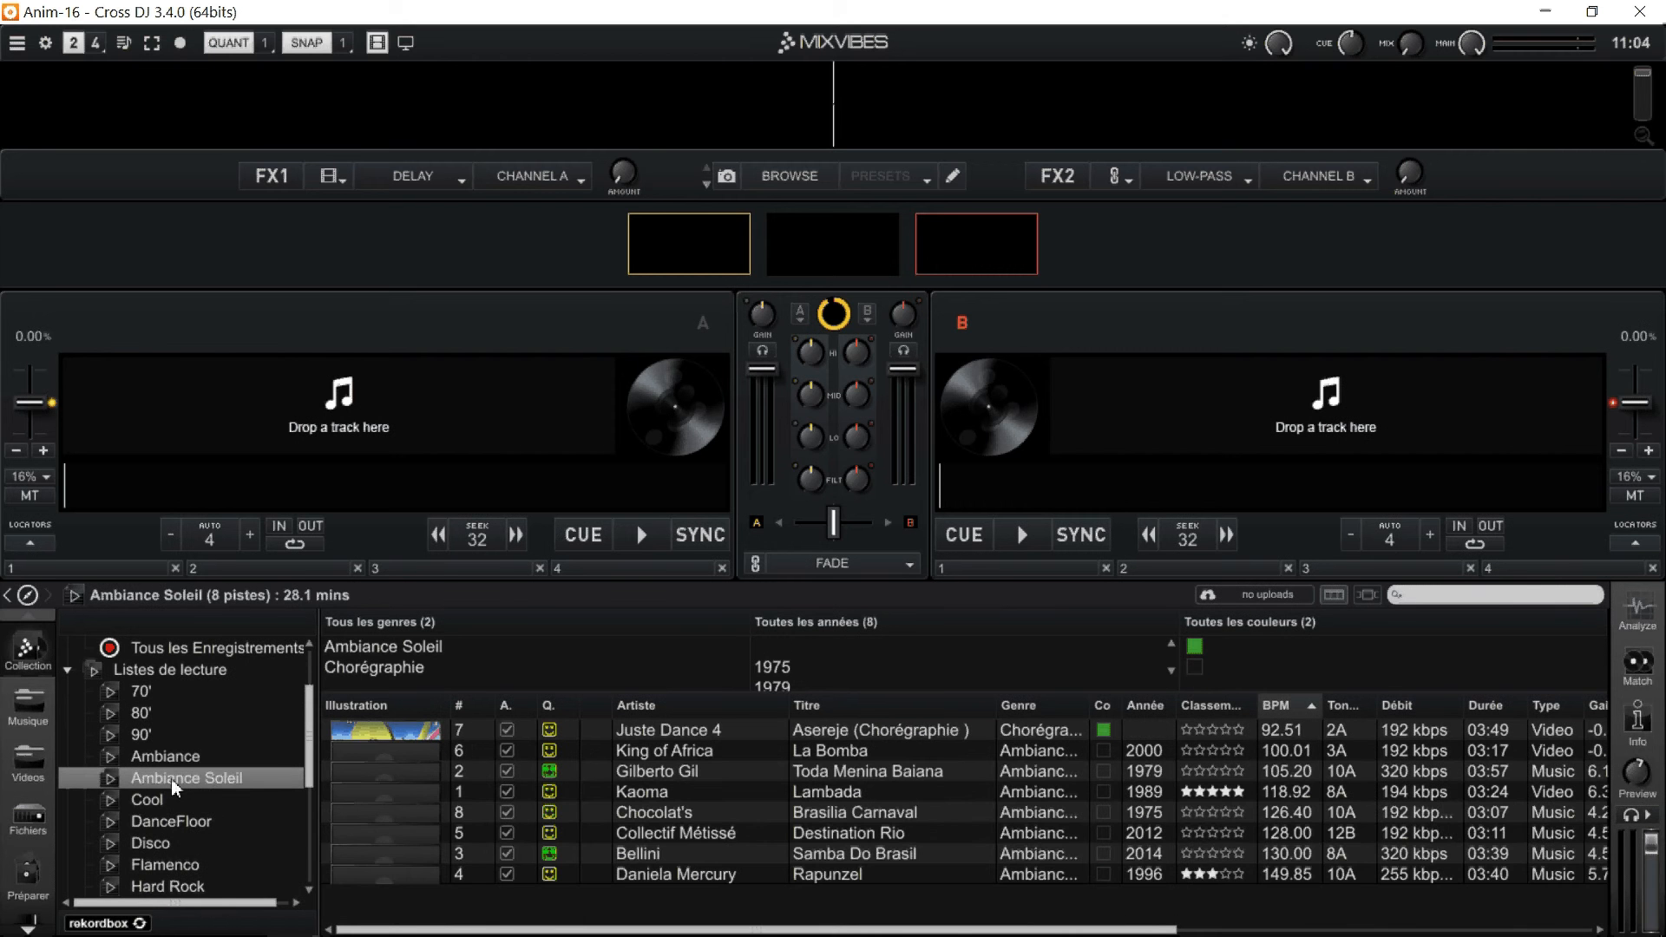
pyautogui.click(158, 801)
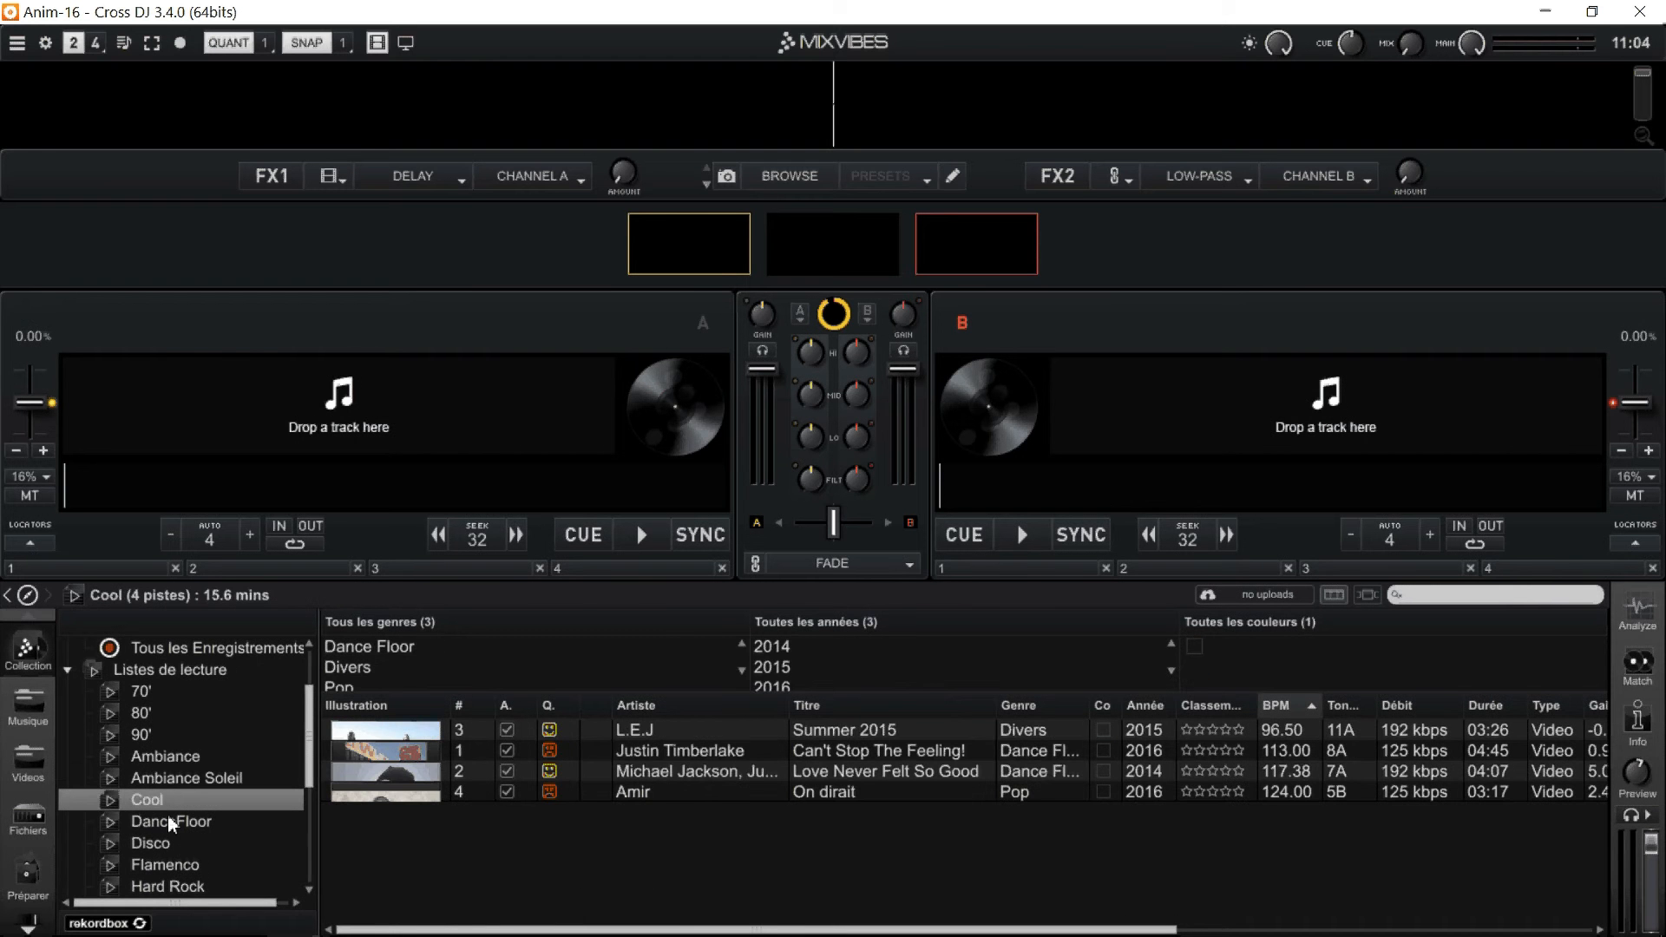
pyautogui.click(168, 822)
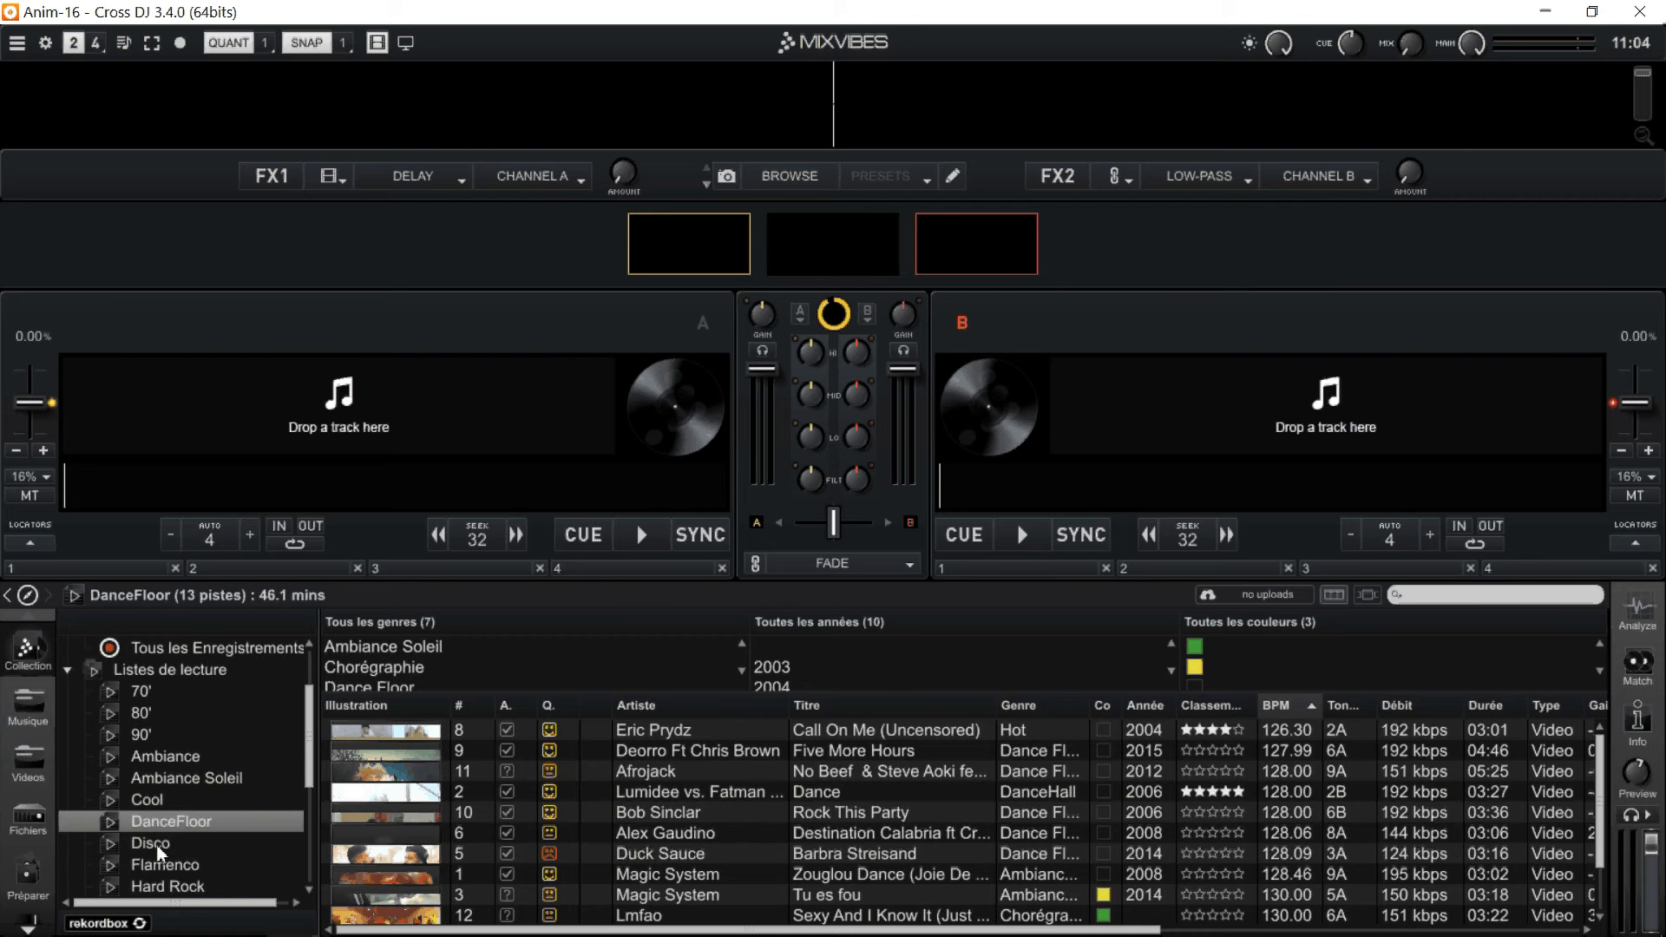
pyautogui.click(69, 670)
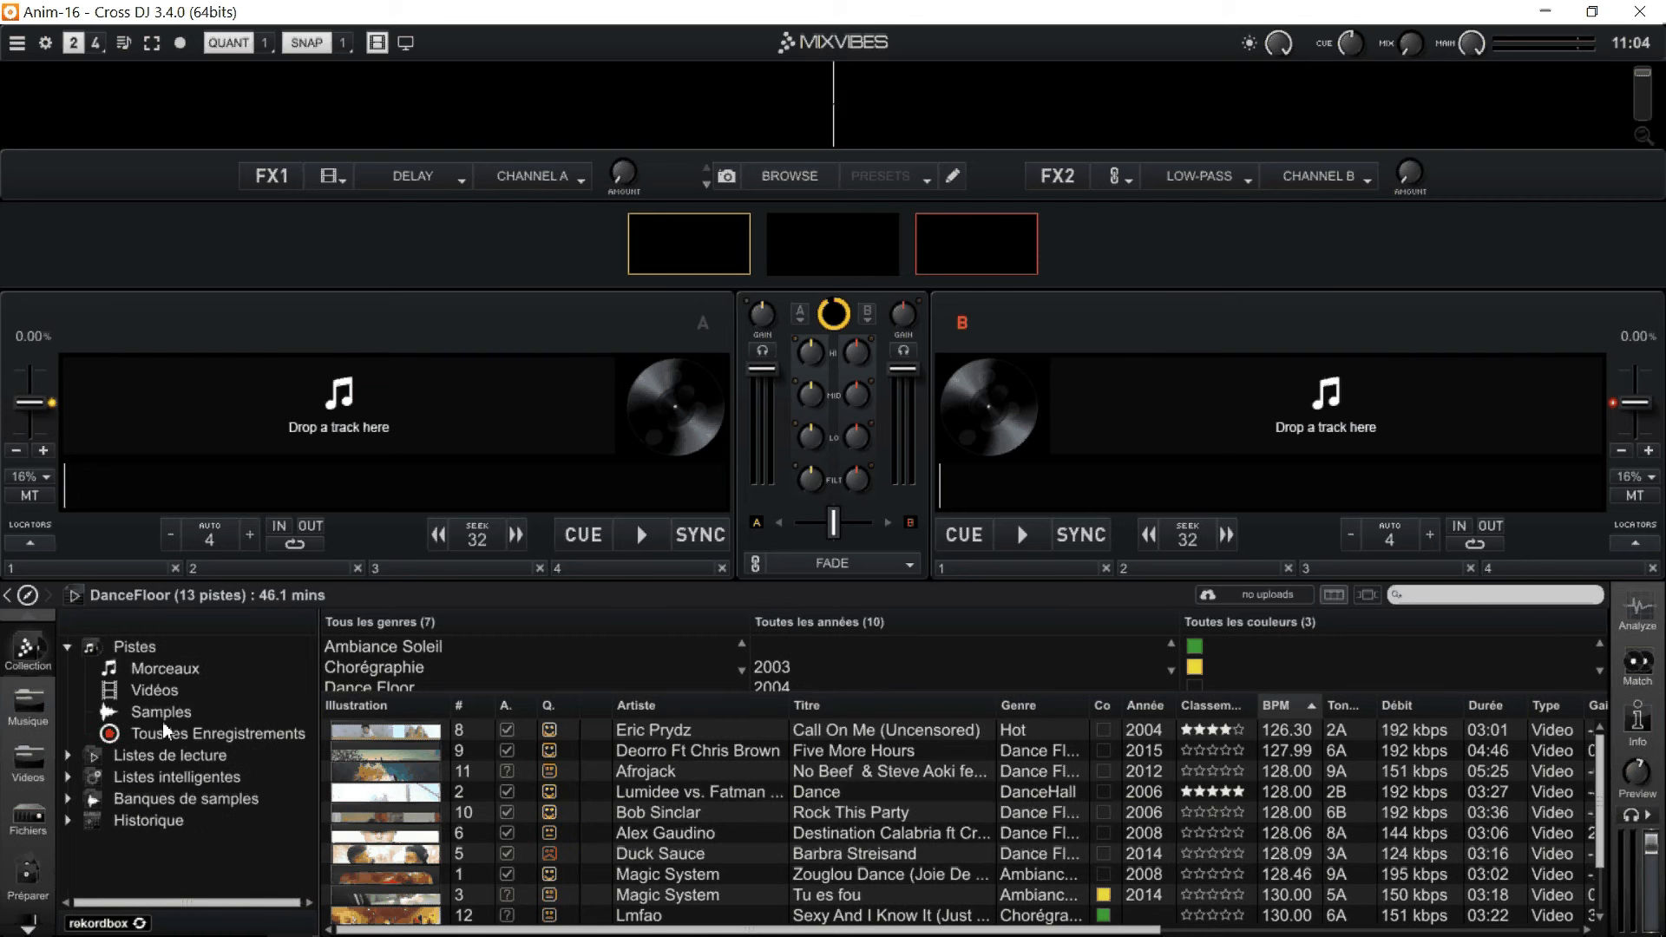
# Show all Pistes of the Collection and enlarge the genre, year and colour filter area.
pyautogui.click(152, 650)
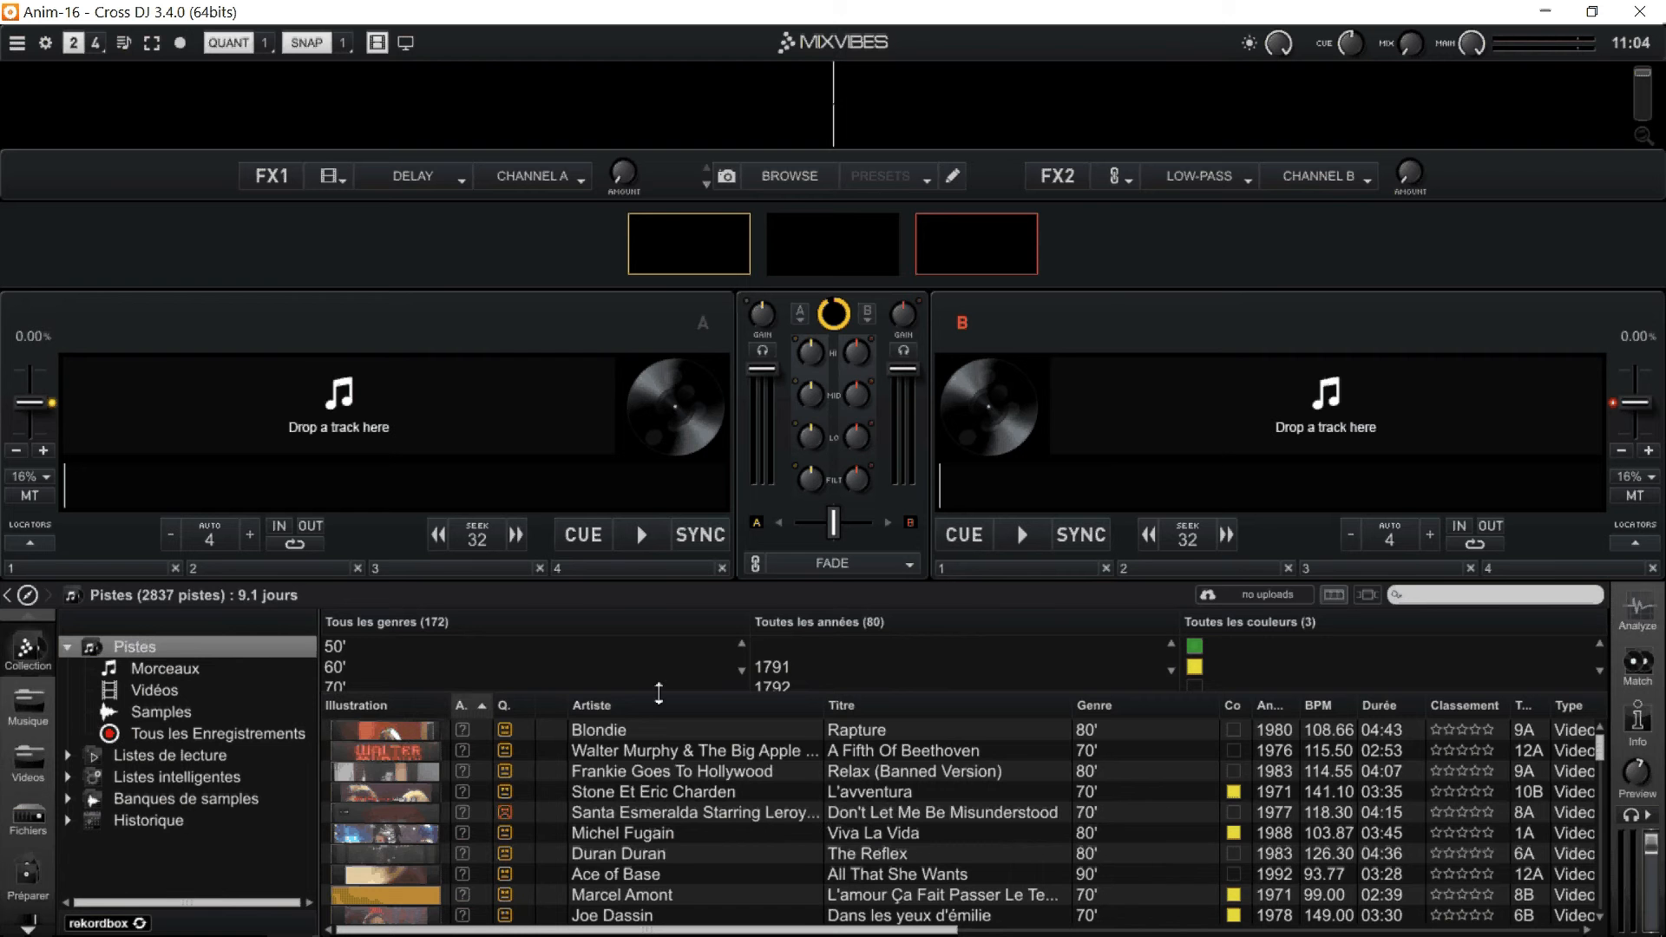
pyautogui.moveTo(659, 693); pyautogui.dragTo(667, 742)
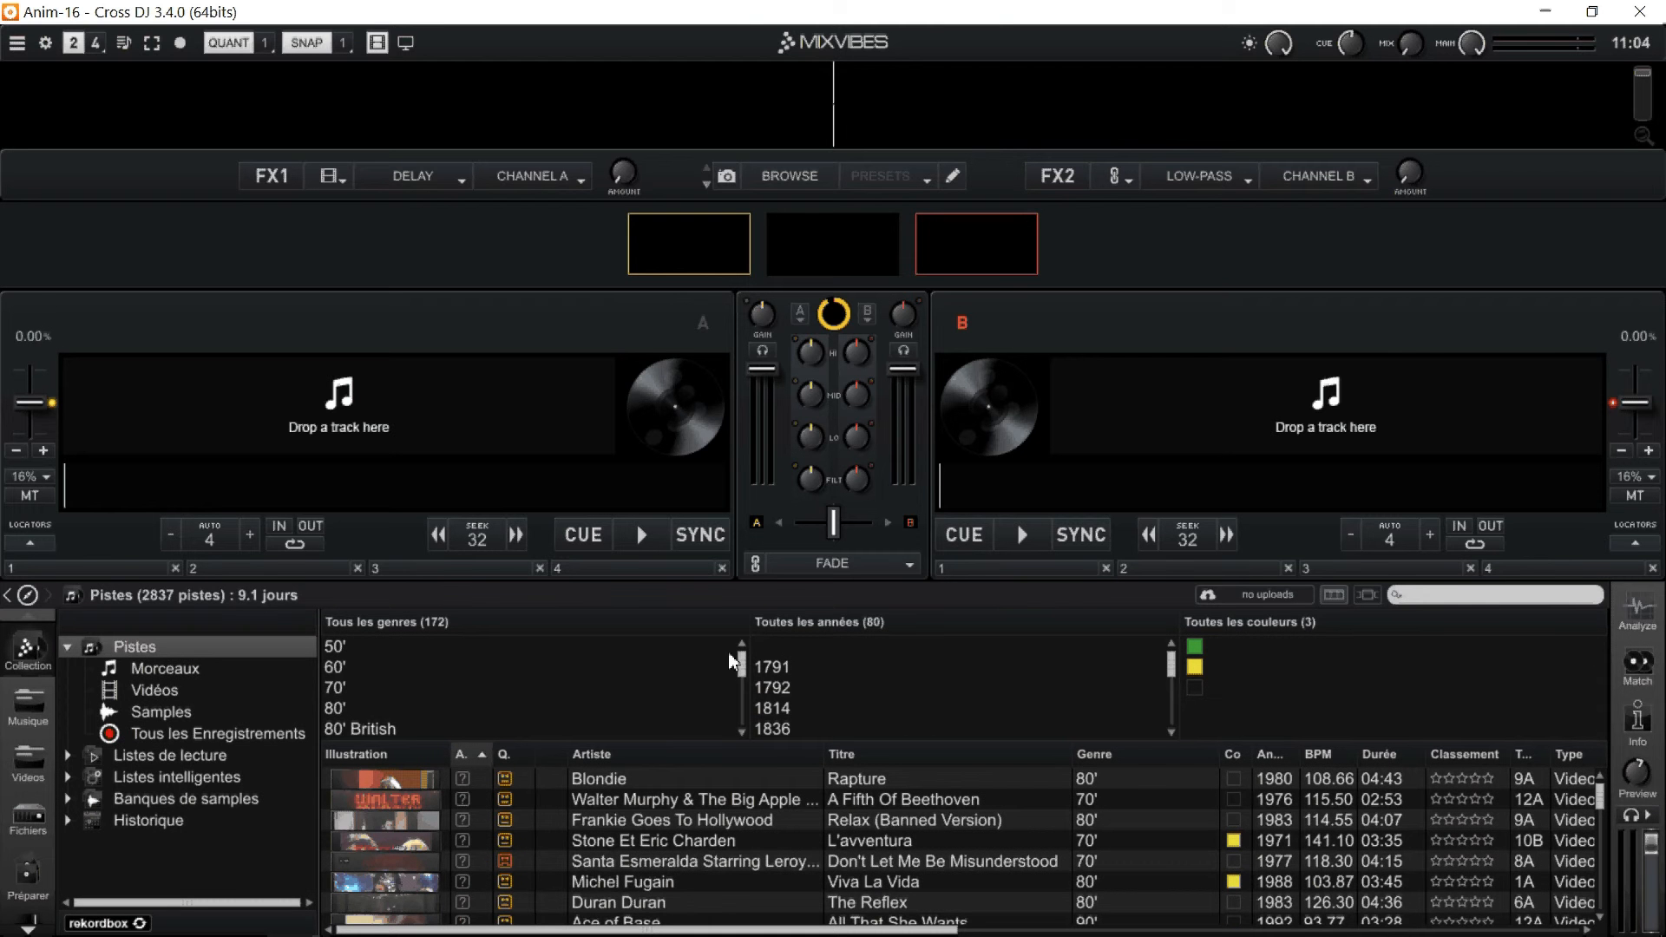
# Filter the collection tracks by the genre Electro swing.
pyautogui.moveTo(743, 661)
pyautogui.mouseDown()
pyautogui.moveTo(745, 683)
pyautogui.moveTo(739, 661)
pyautogui.mouseUp()
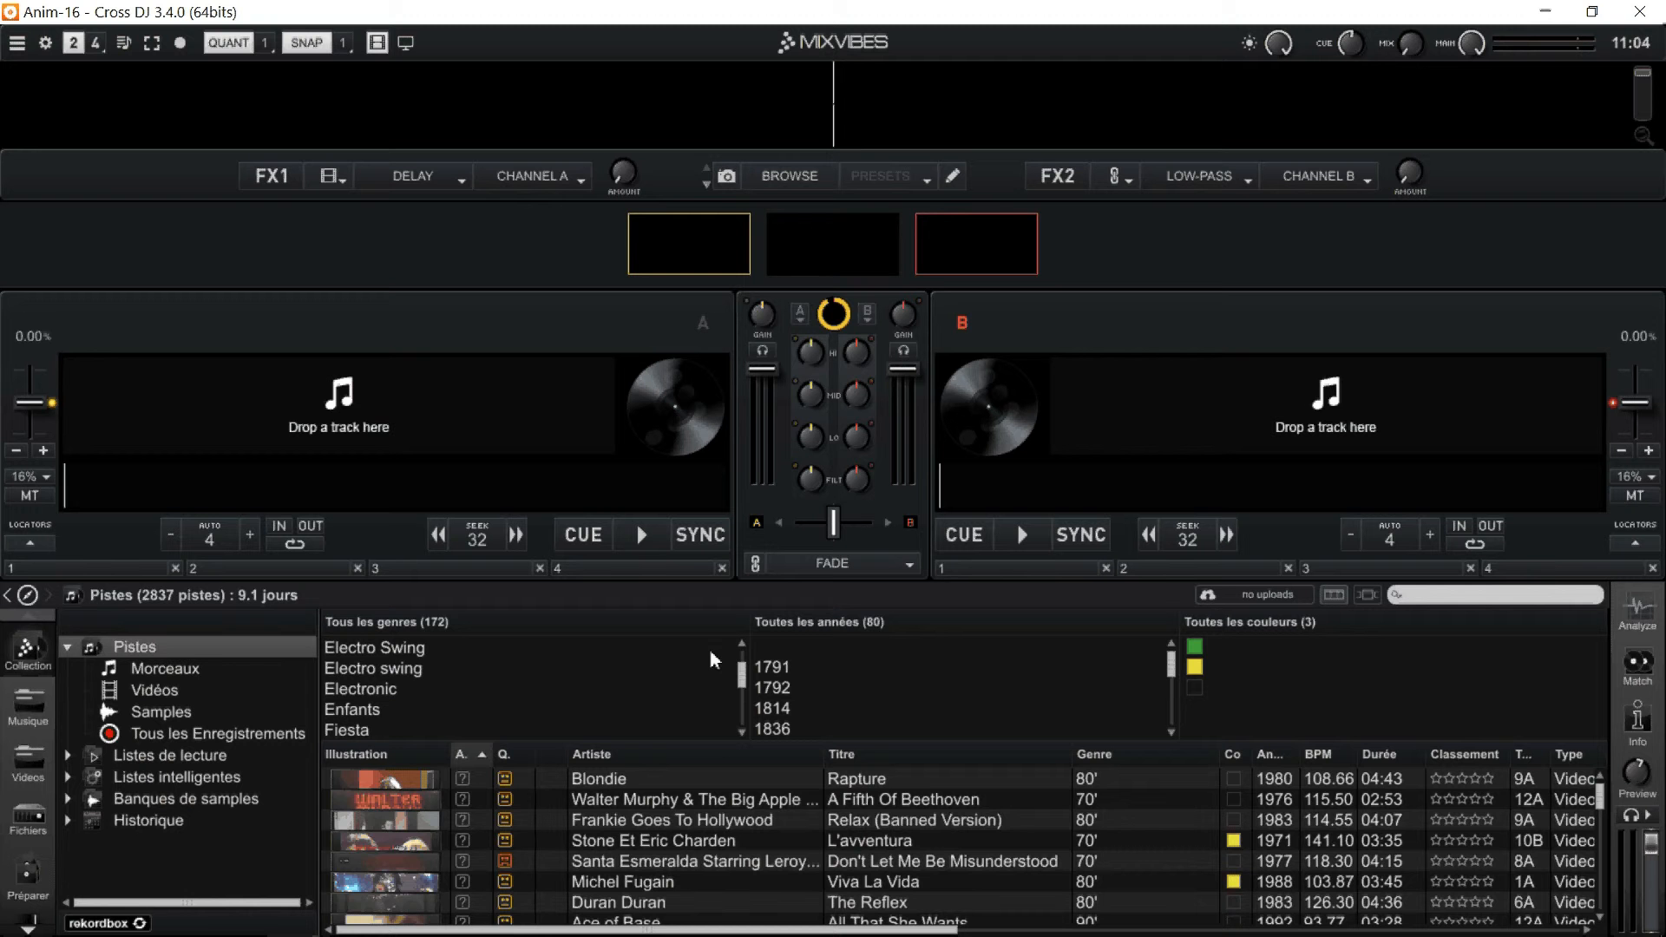
pyautogui.click(421, 649)
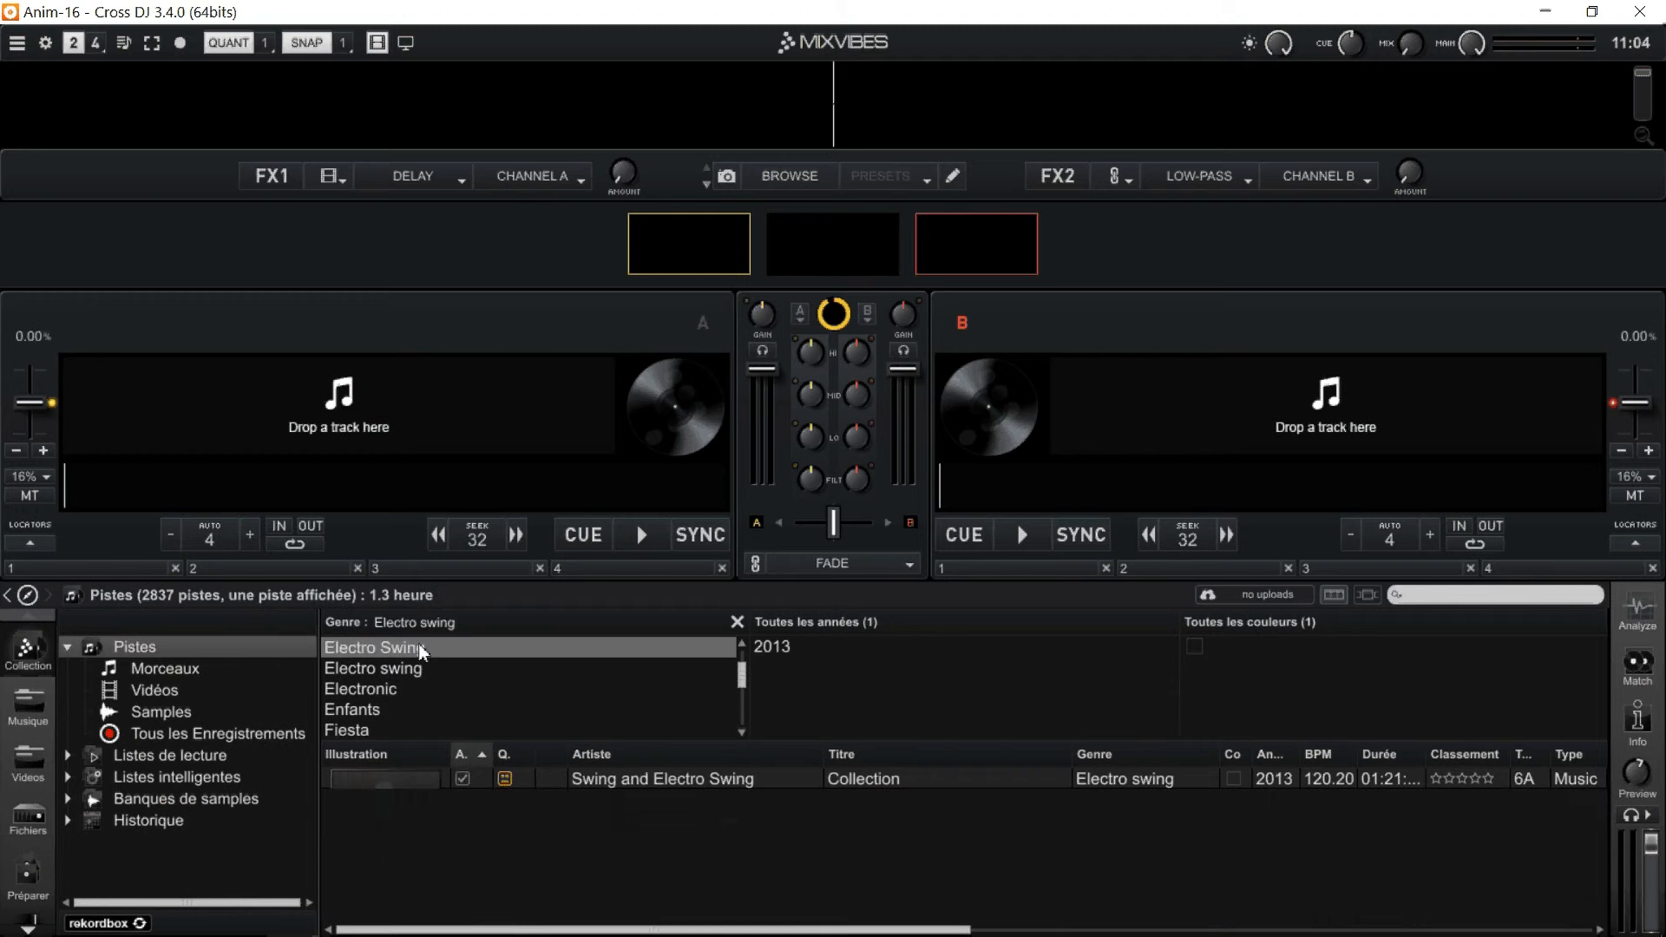
pyautogui.click(414, 669)
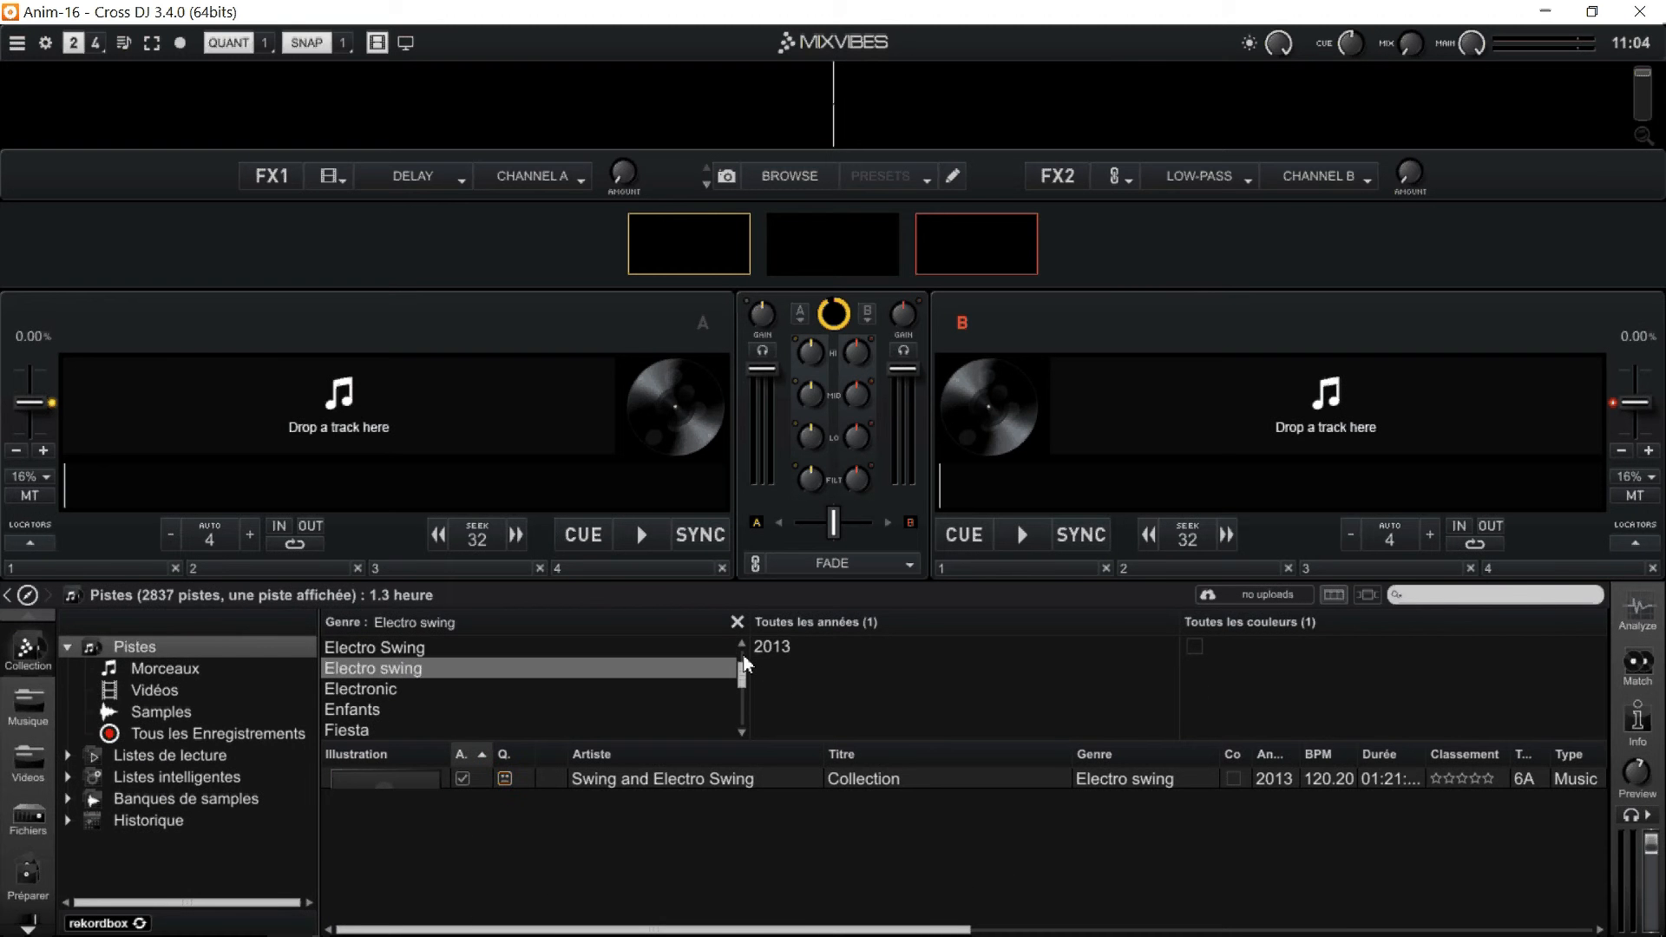
# Change the genre filter to Dancehall.
pyautogui.scroll(1, 742, 643)
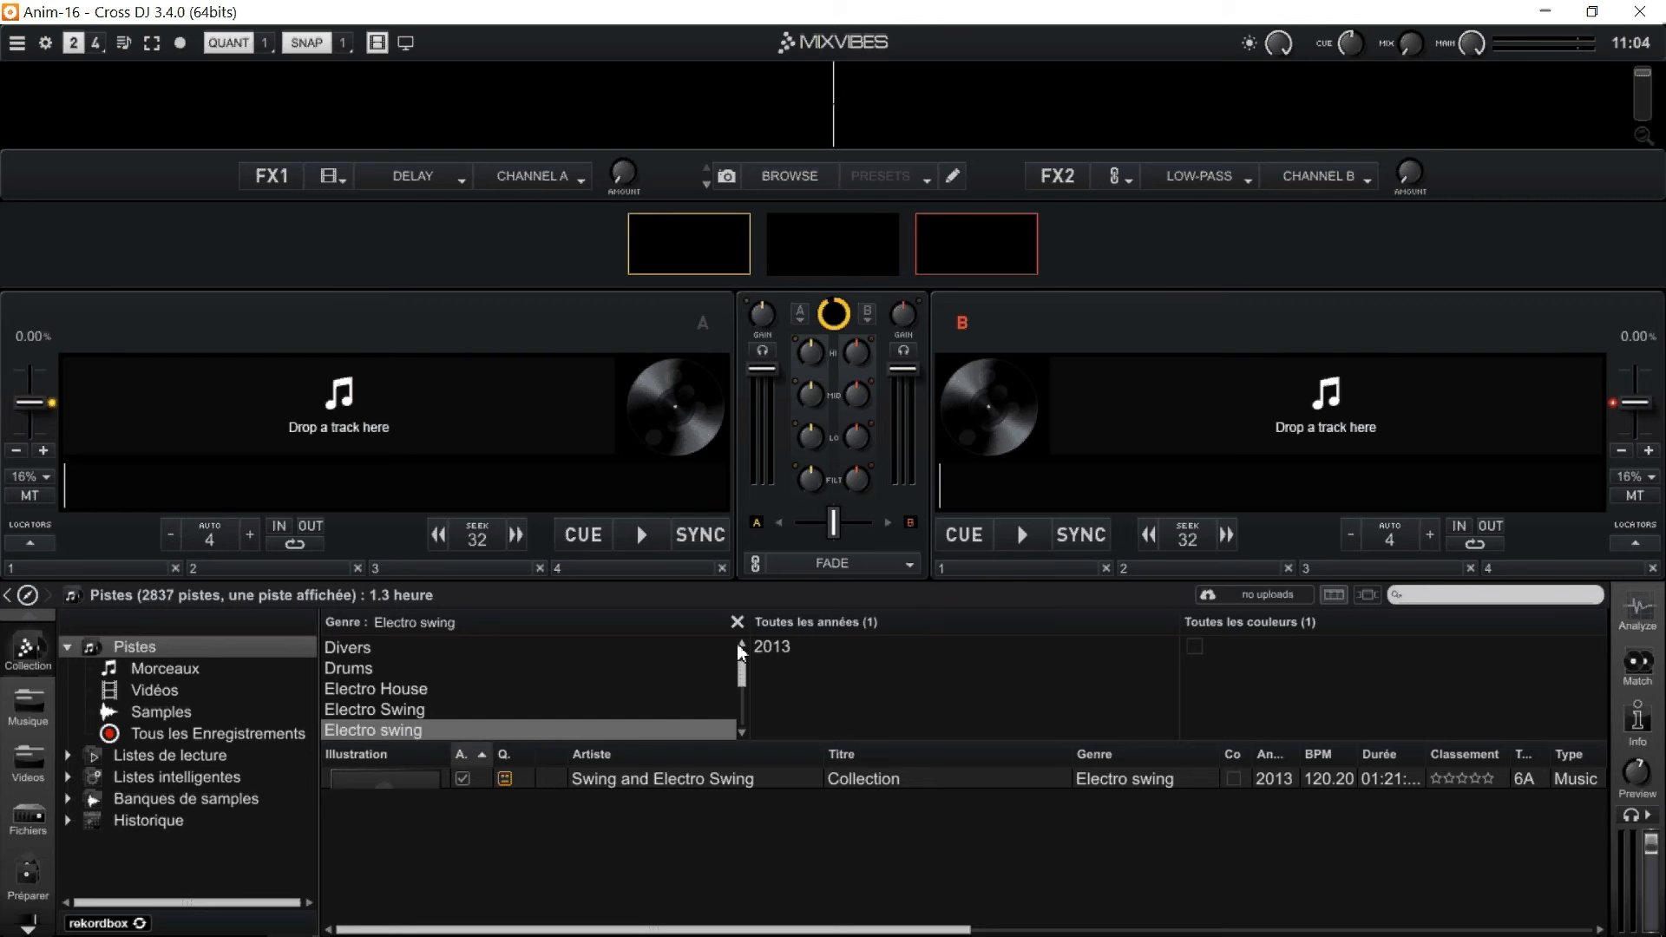
pyautogui.scroll(3, 739, 646)
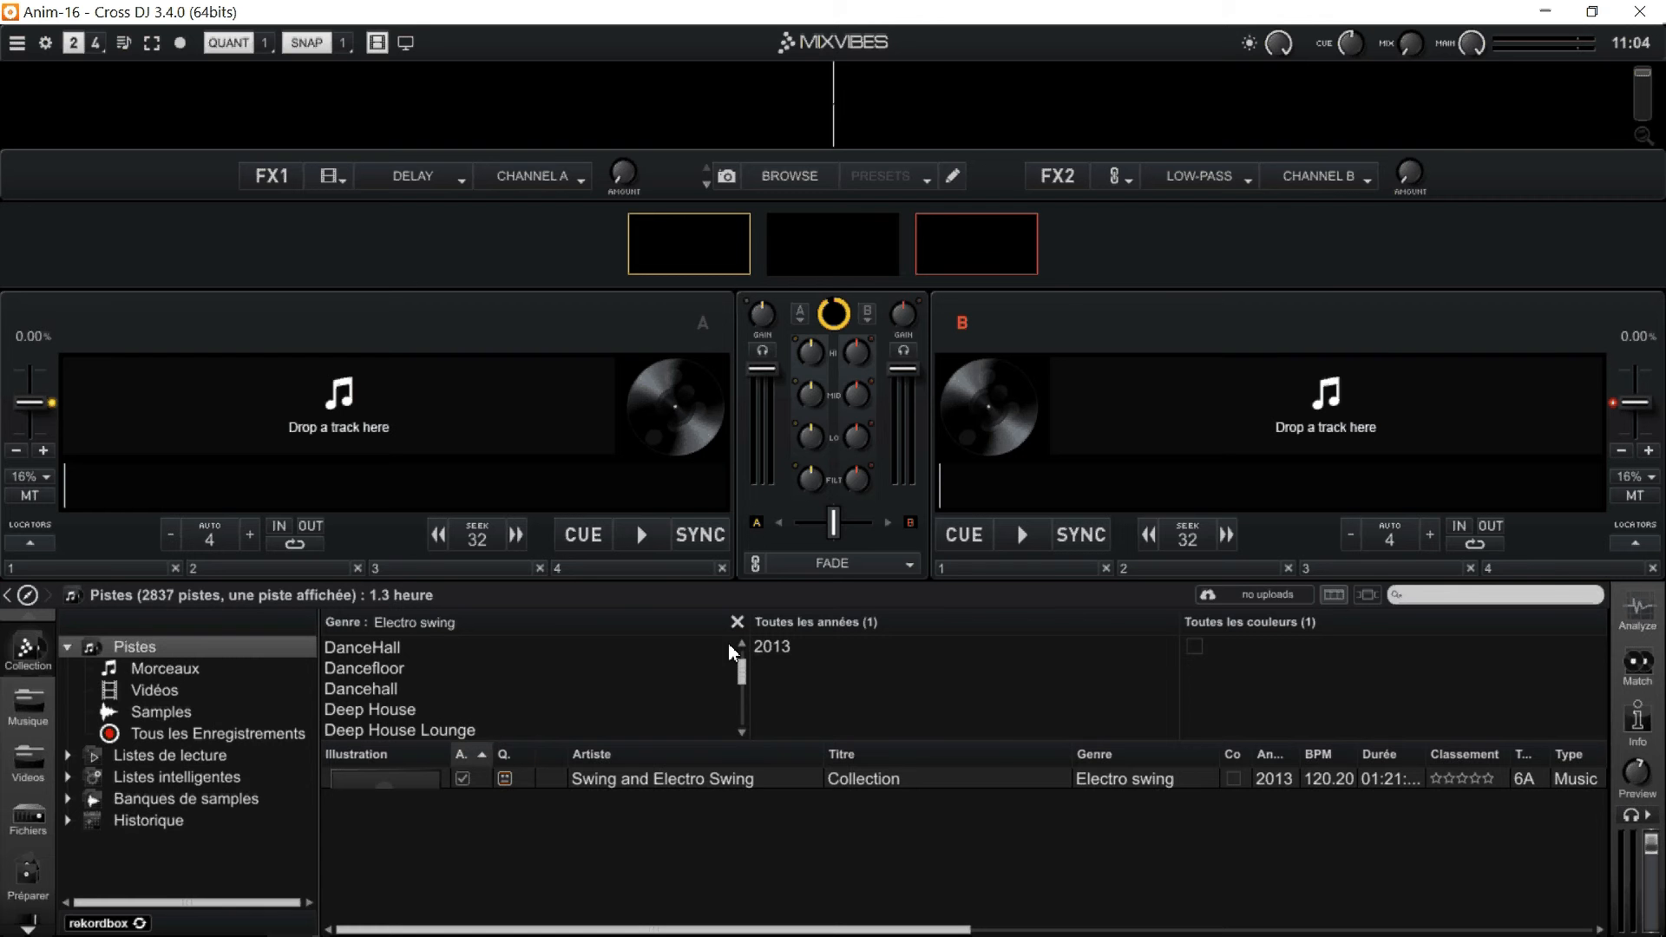
pyautogui.click(415, 681)
pyautogui.click(395, 690)
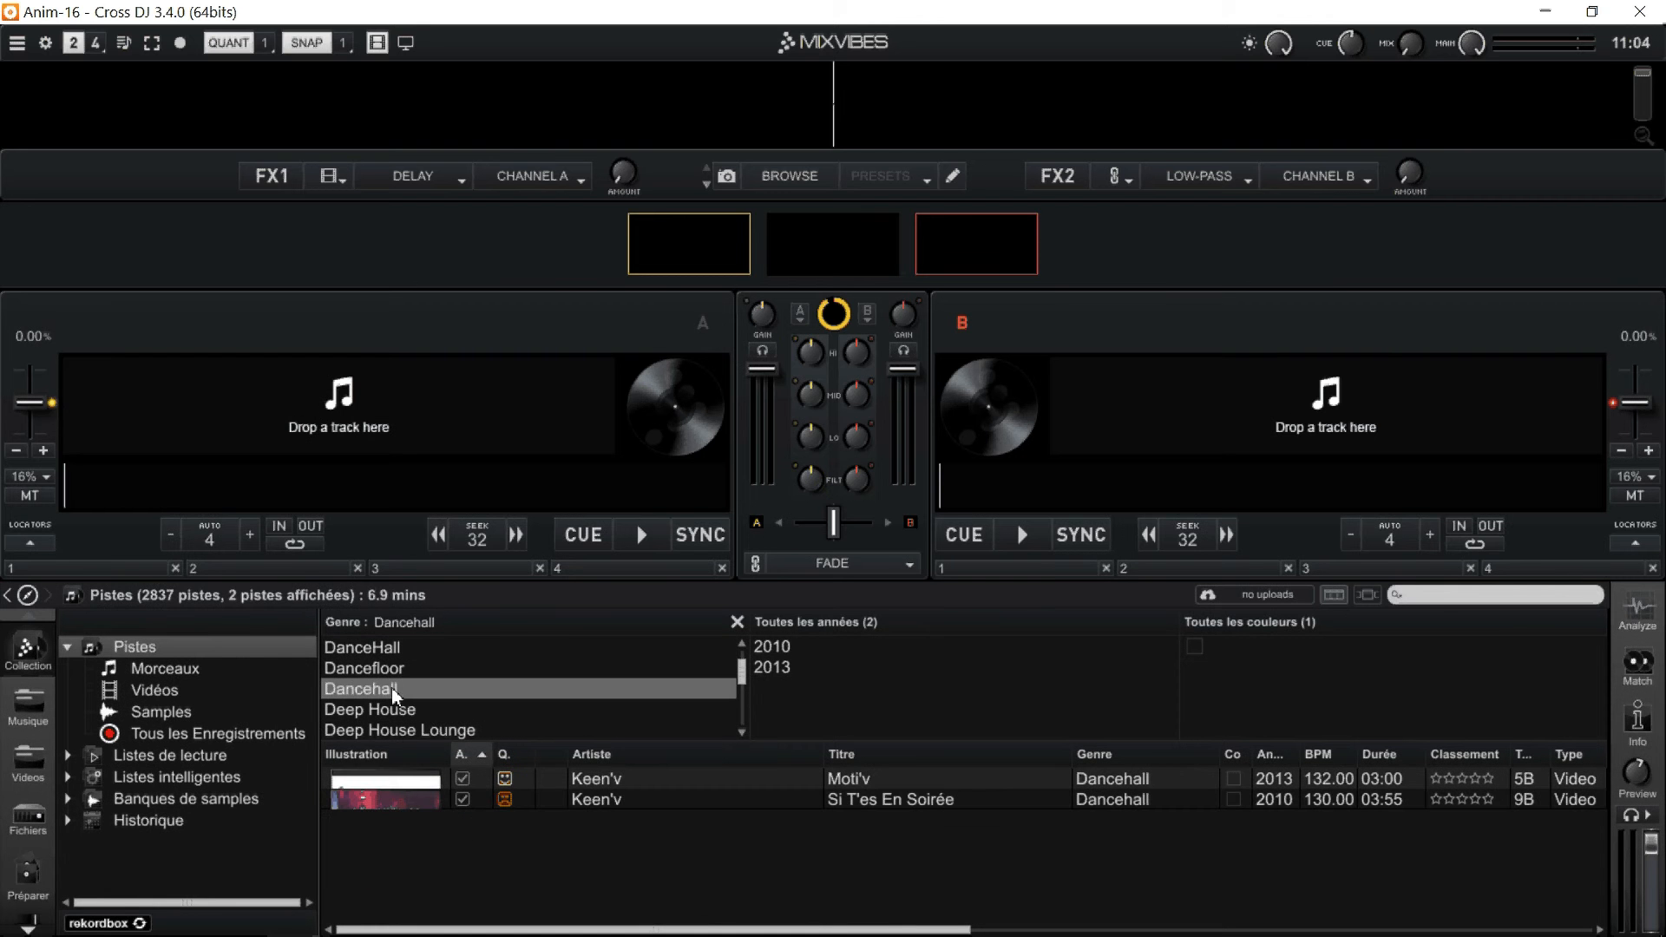
# Reduce the height of the filter area slightly and filter the tracks by genres including Dance Pop and DanceHall in turn.
pyautogui.click(741, 644)
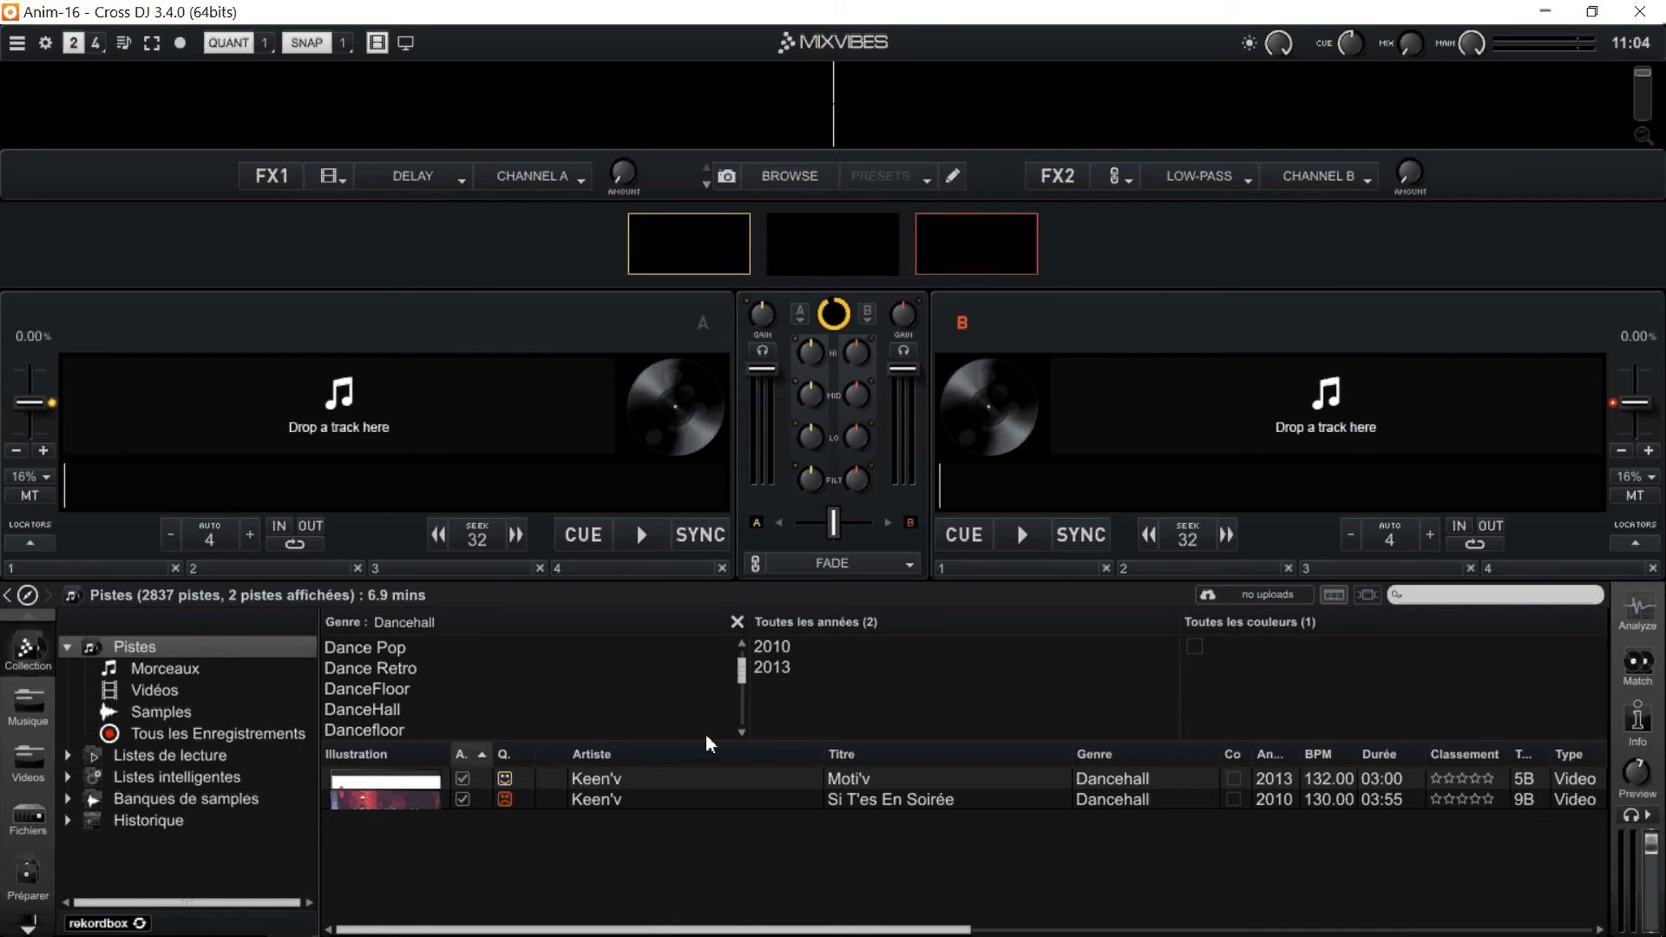
pyautogui.moveTo(711, 743); pyautogui.dragTo(710, 724)
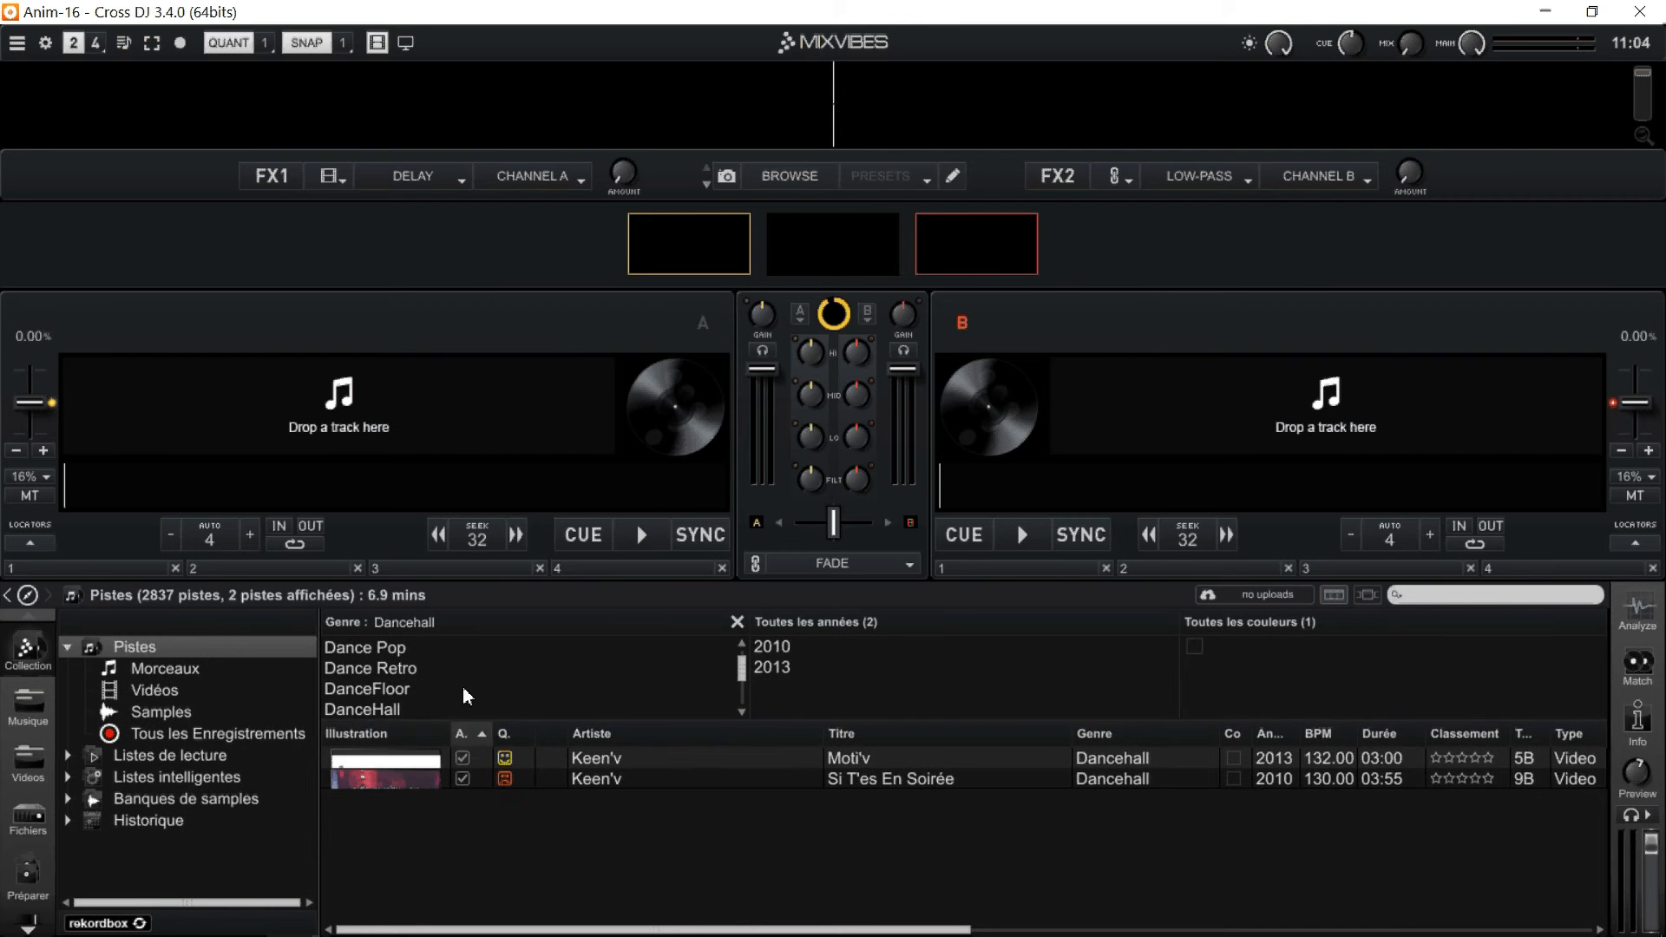
pyautogui.click(408, 653)
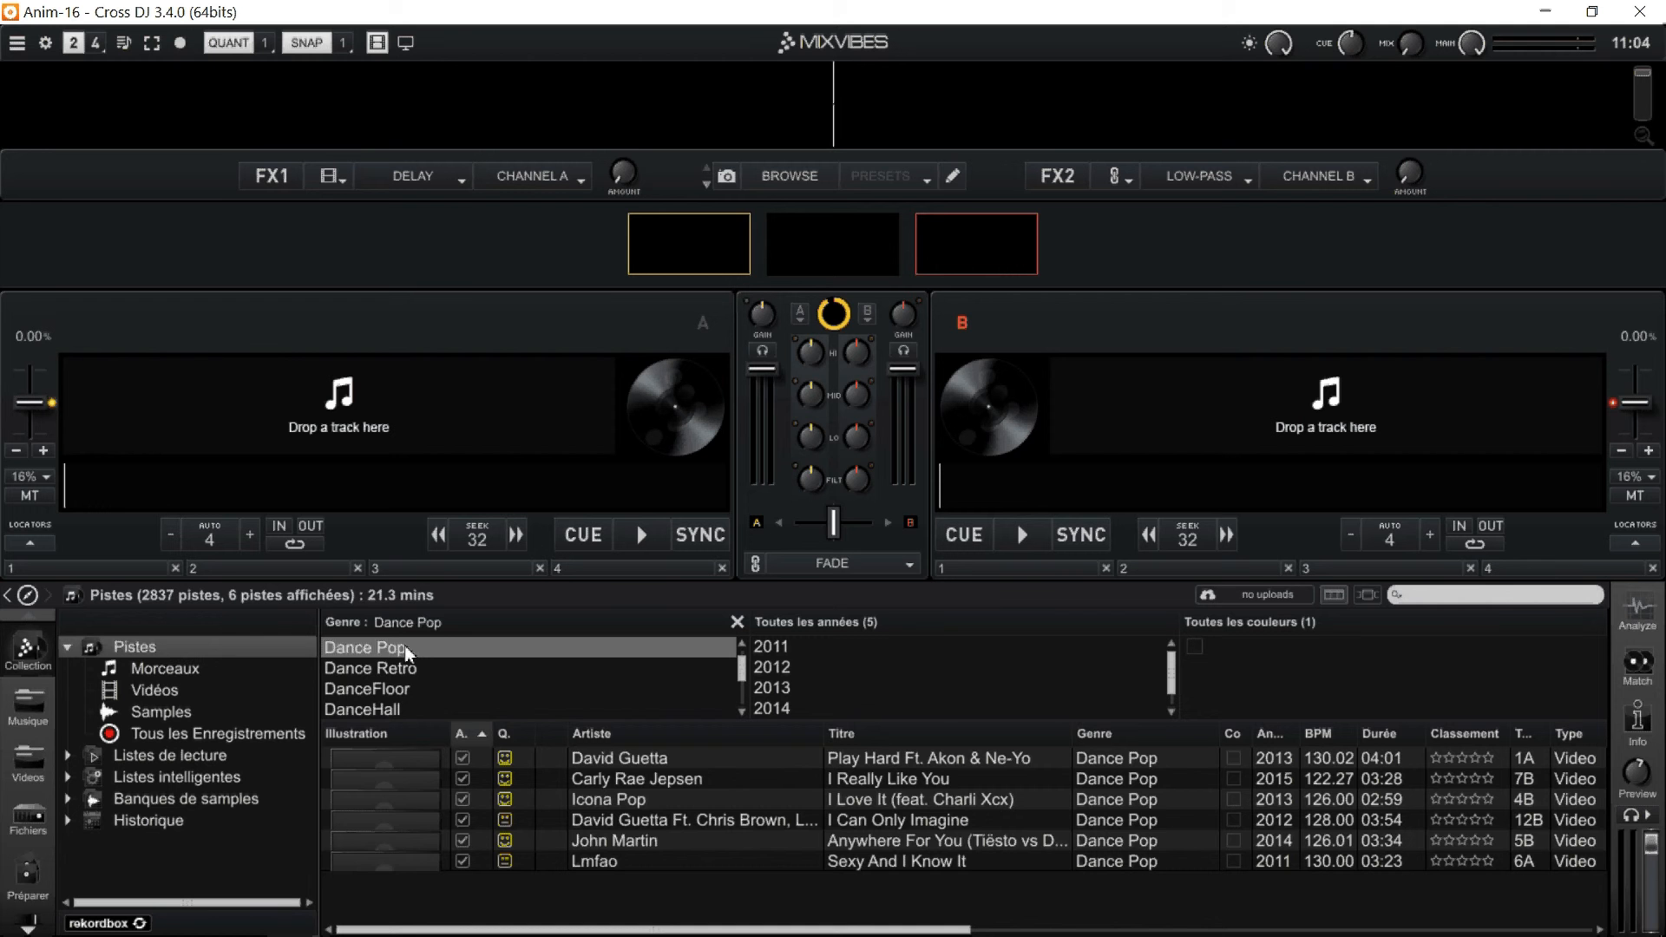
pyautogui.click(408, 684)
pyautogui.click(398, 707)
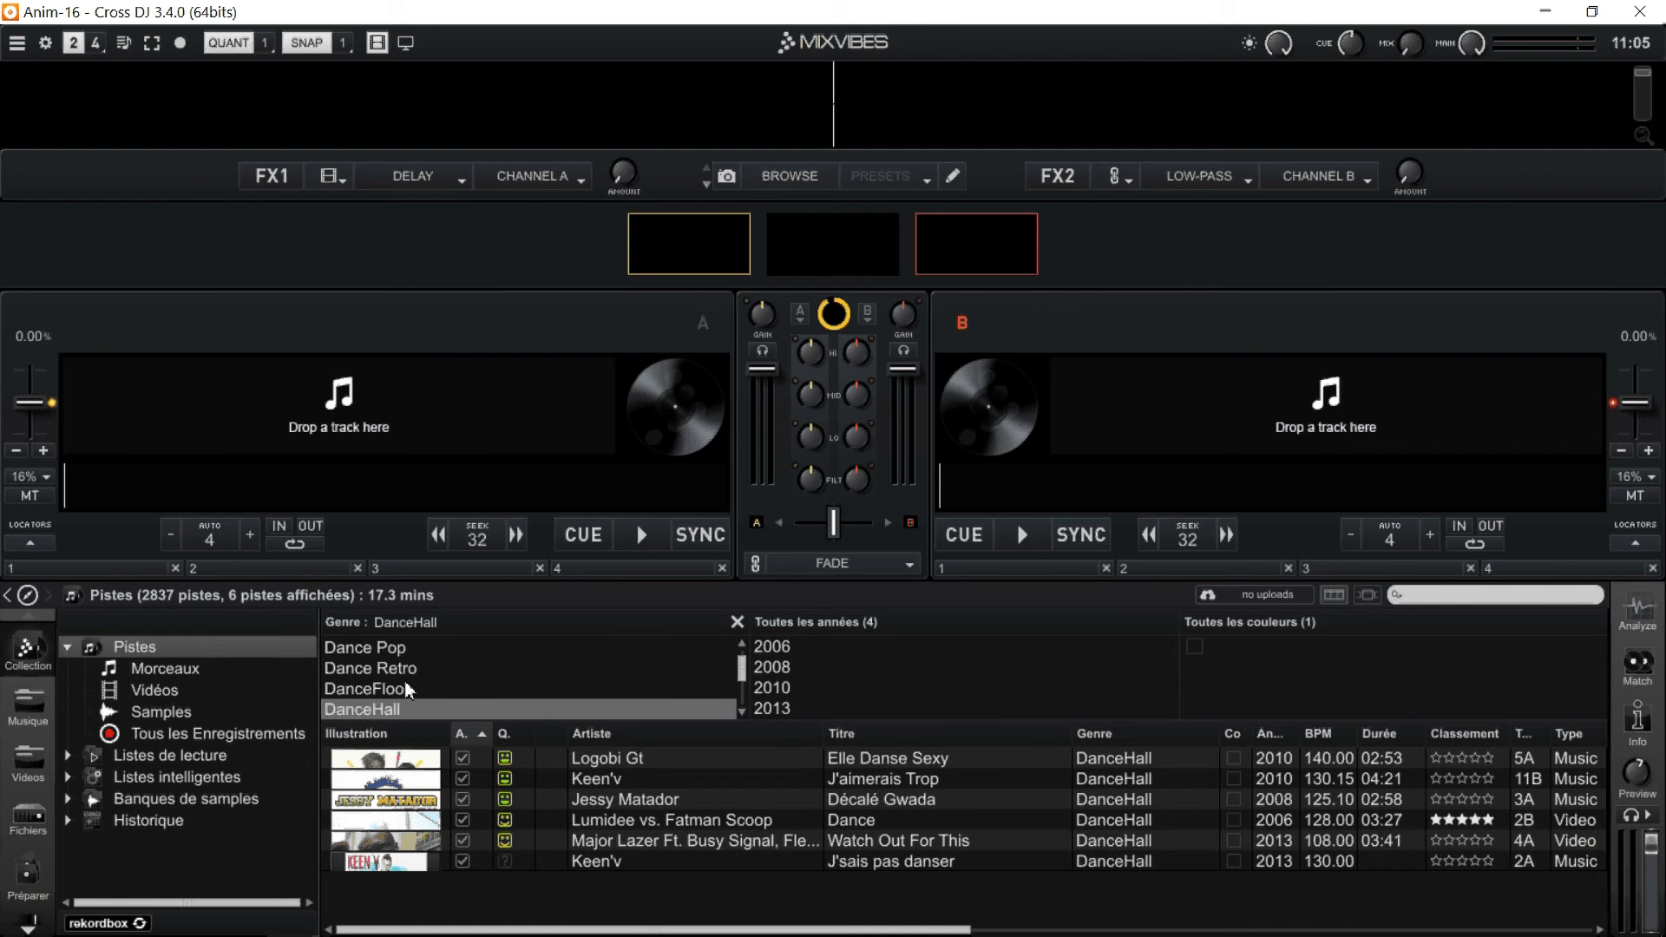
# Filter the tracks by the genre DanceFloor and the years 2014 and 2015 together.
pyautogui.click(404, 684)
pyautogui.moveTo(1171, 666); pyautogui.dragTo(1181, 701)
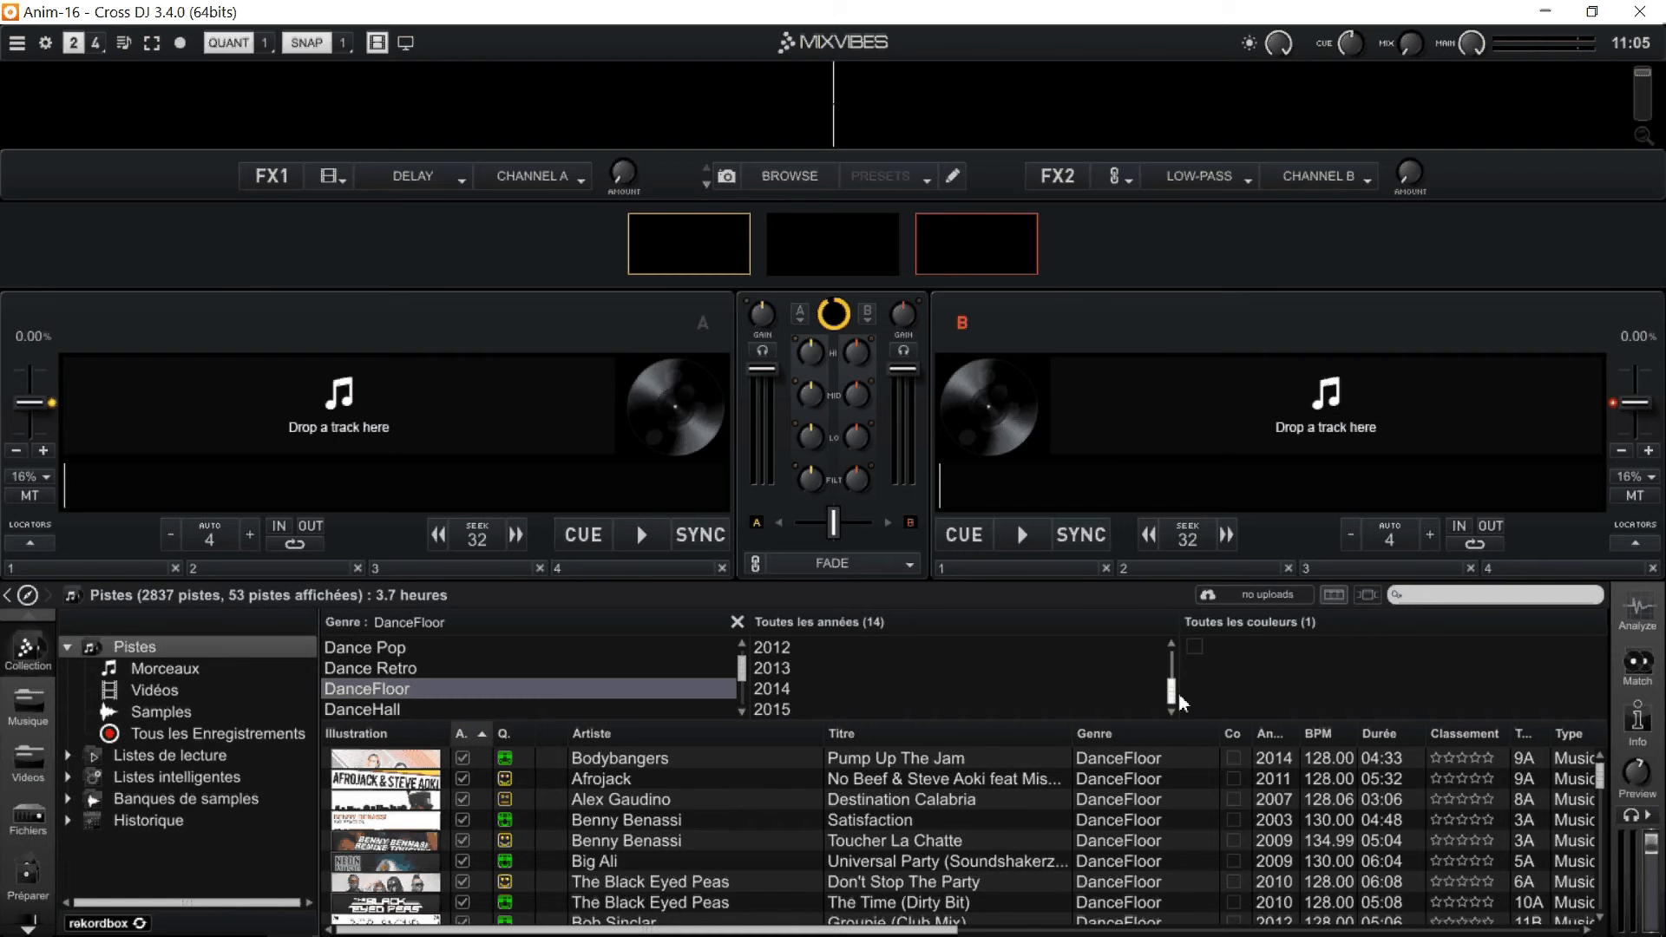
pyautogui.click(794, 705)
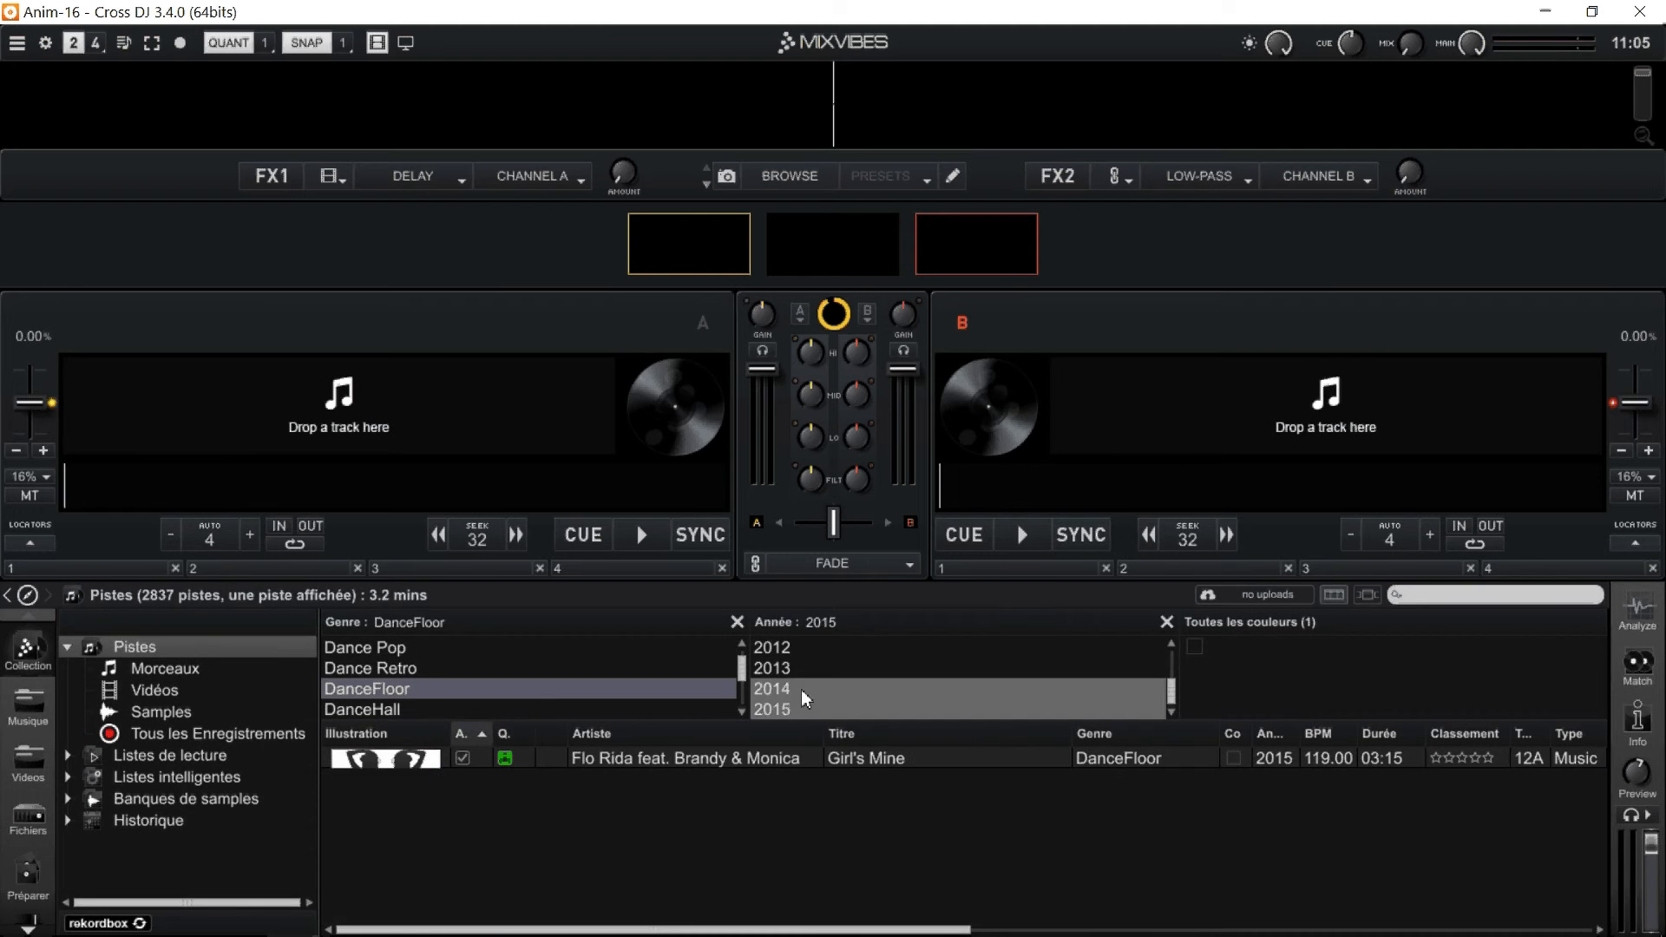
pyautogui.keyDown('ctrl'); pyautogui.click(804, 688); pyautogui.keyUp('ctrl')
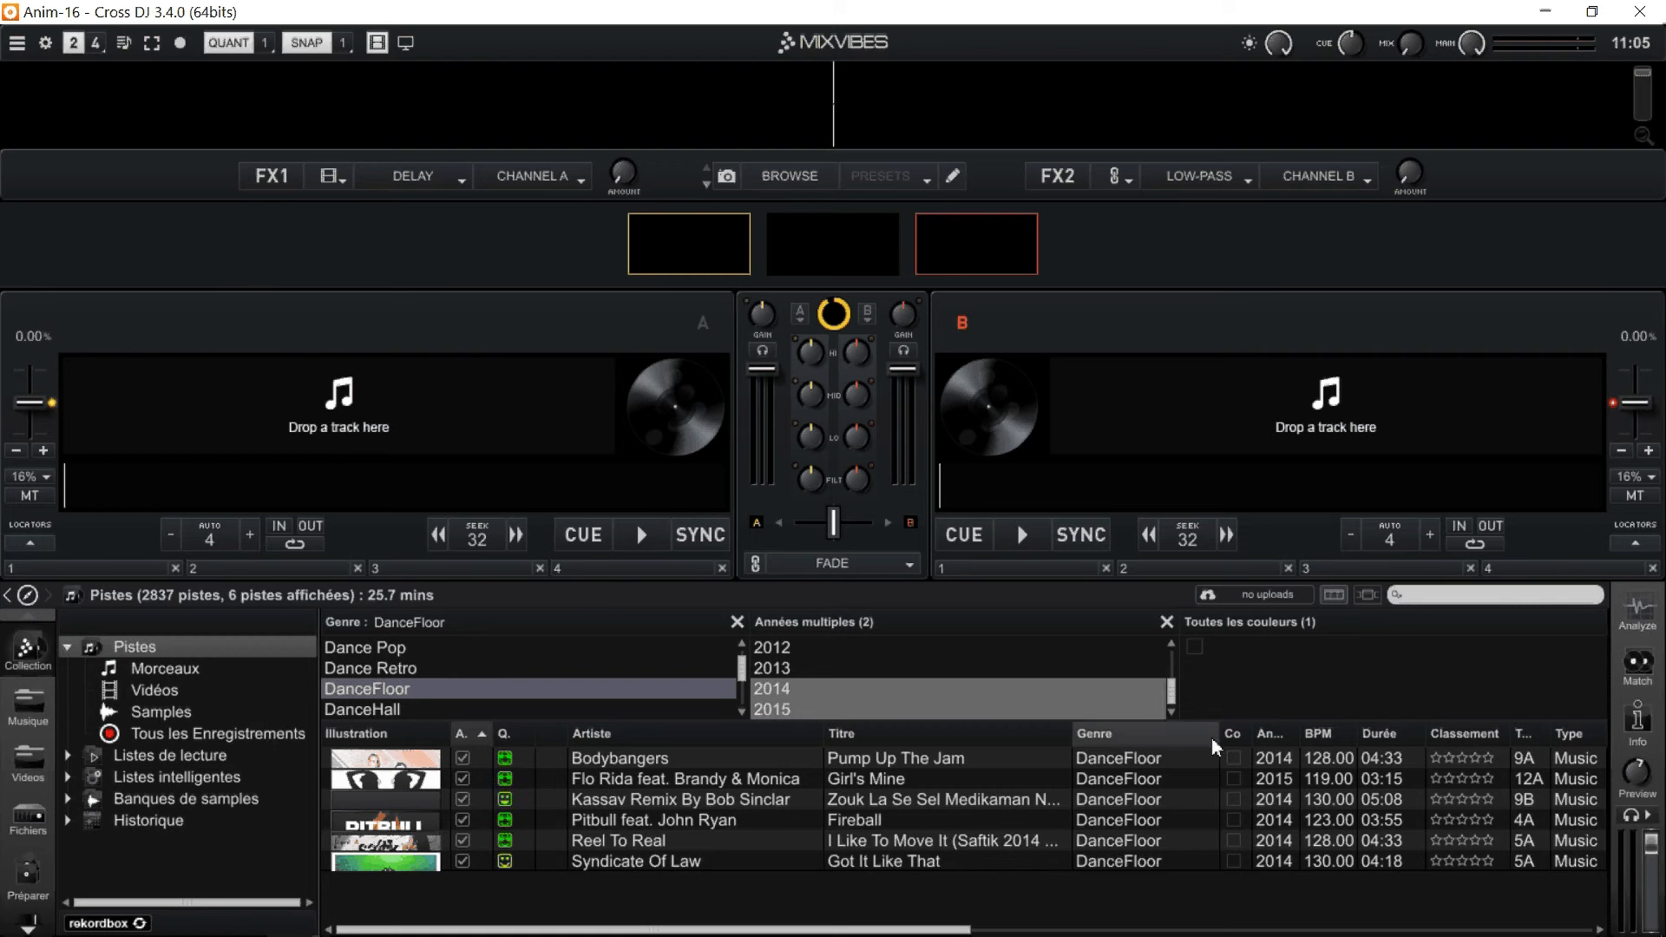
# Sort the filtered tracks by ascending BPM and load "Girl's Mine" onto deck A.
pyautogui.click(1324, 734)
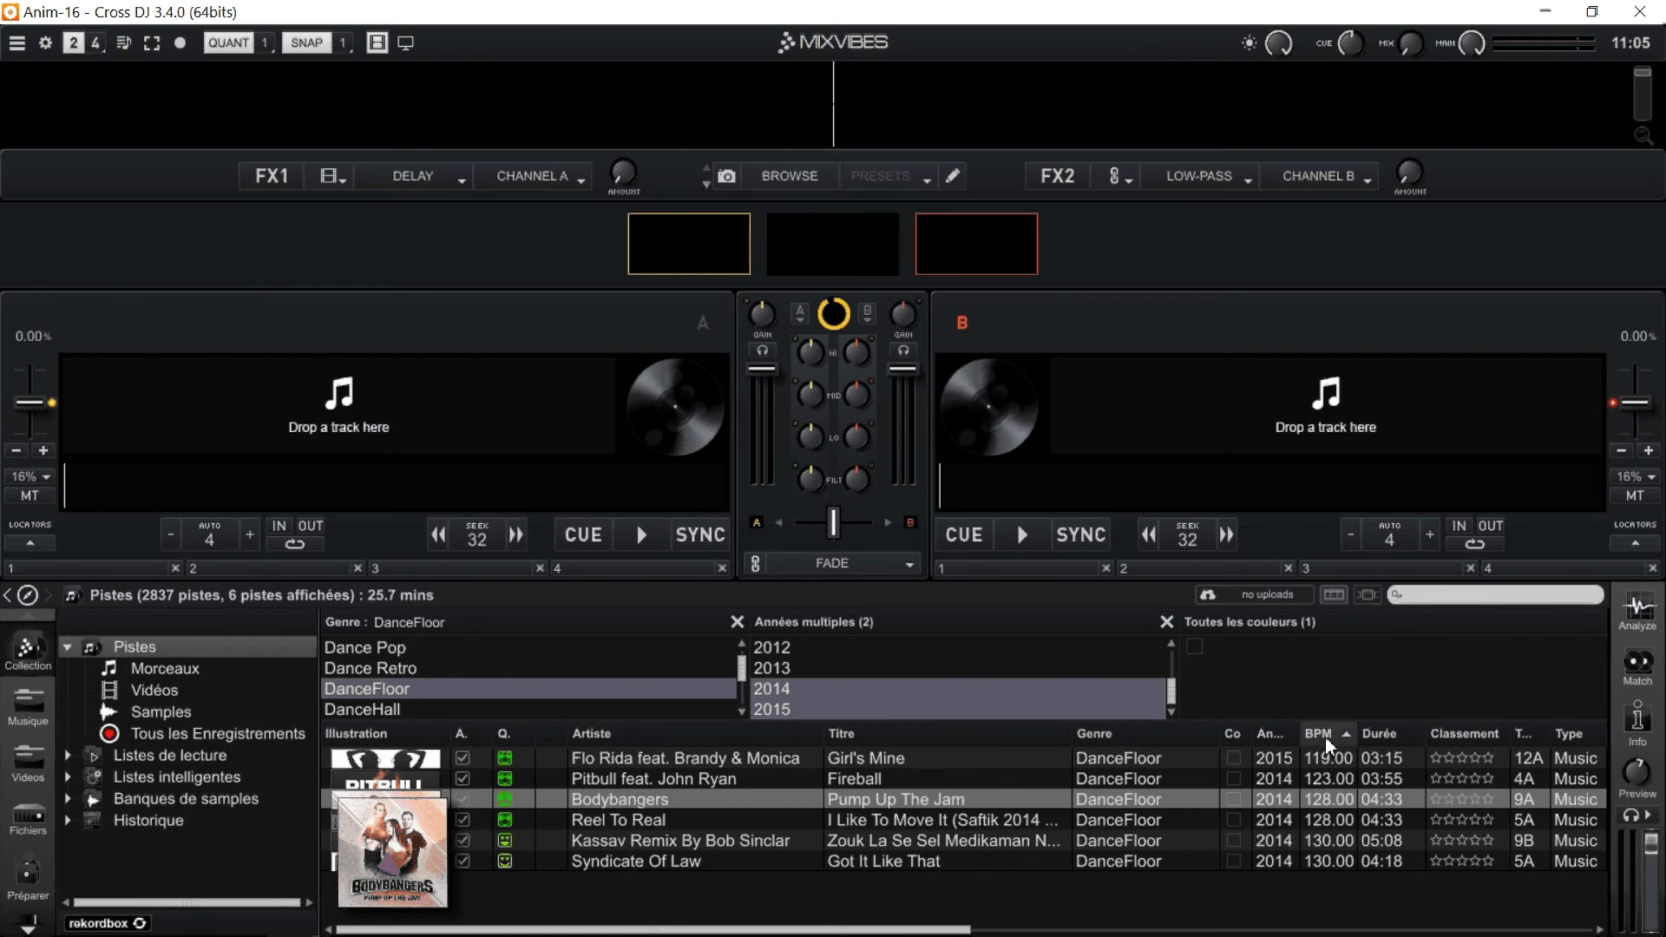
pyautogui.click(700, 760)
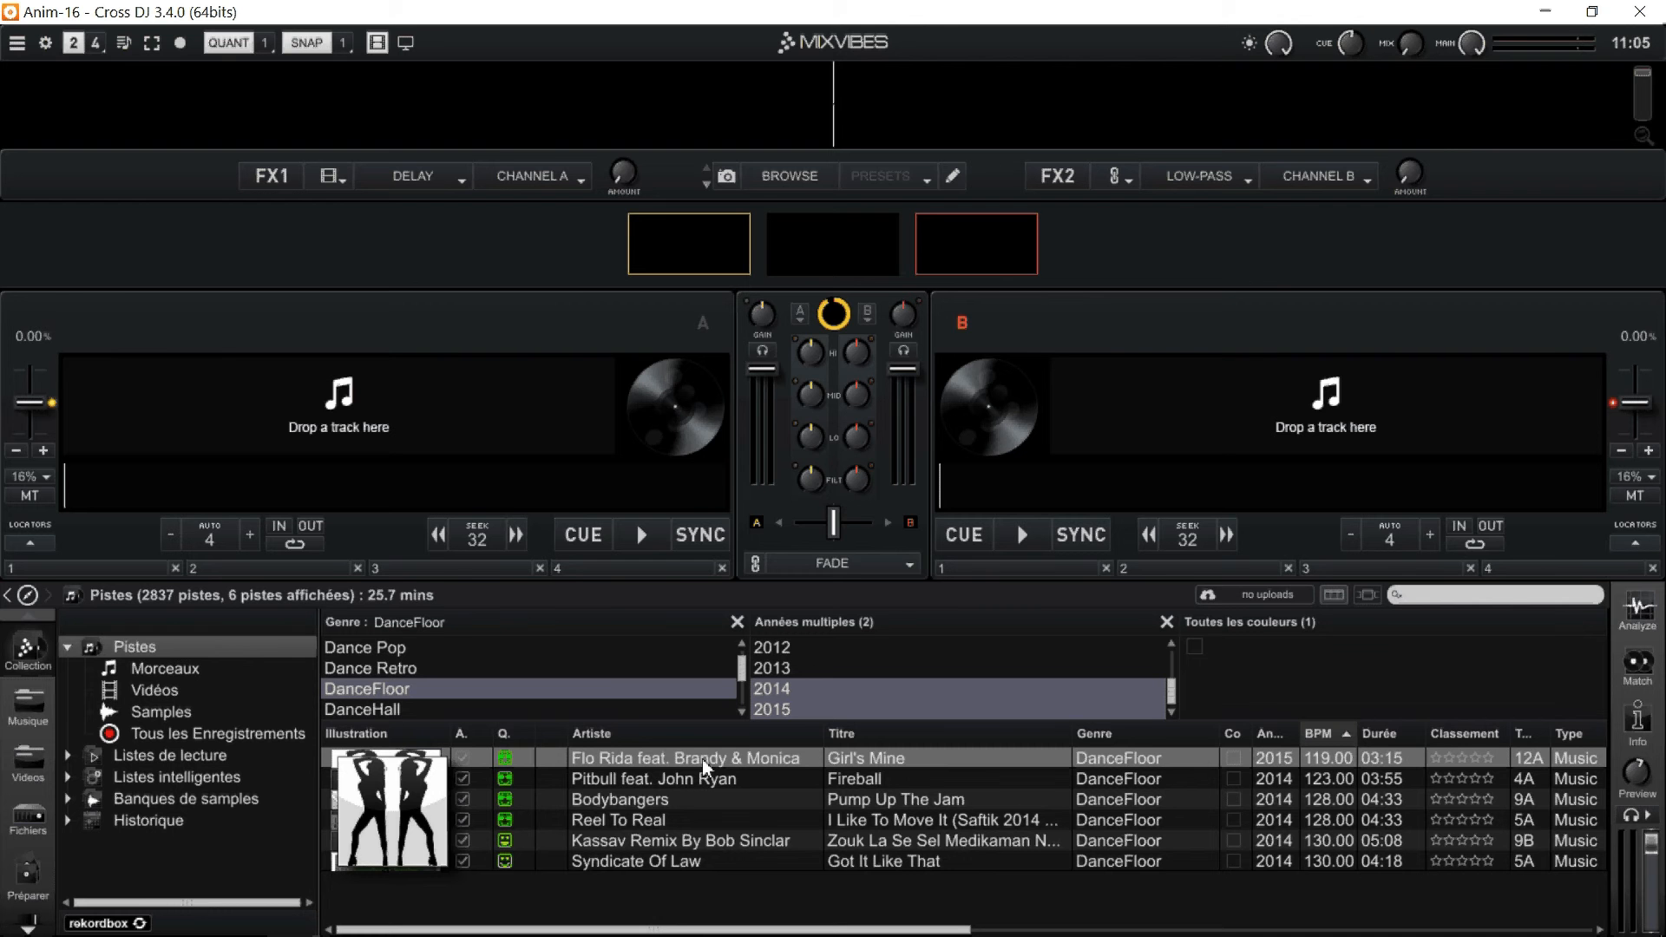
pyautogui.doubleClick(701, 758)
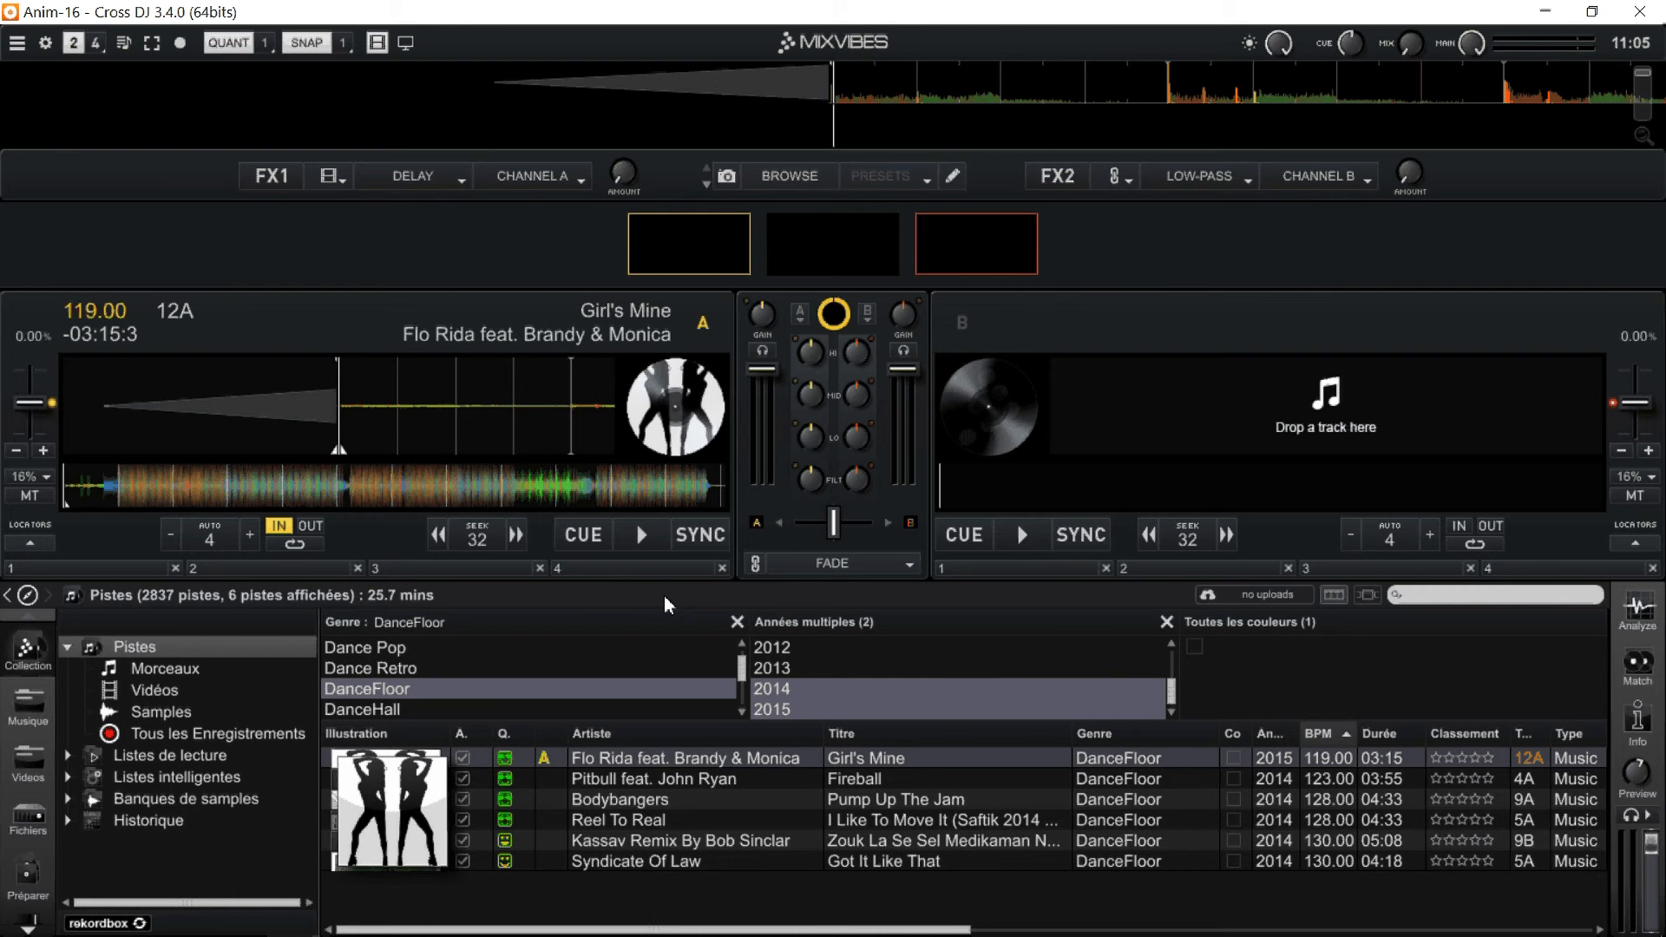
# Play "Girl's Mine" on deck A, pause it just before the bass section, and resume playback.
pyautogui.click(654, 539)
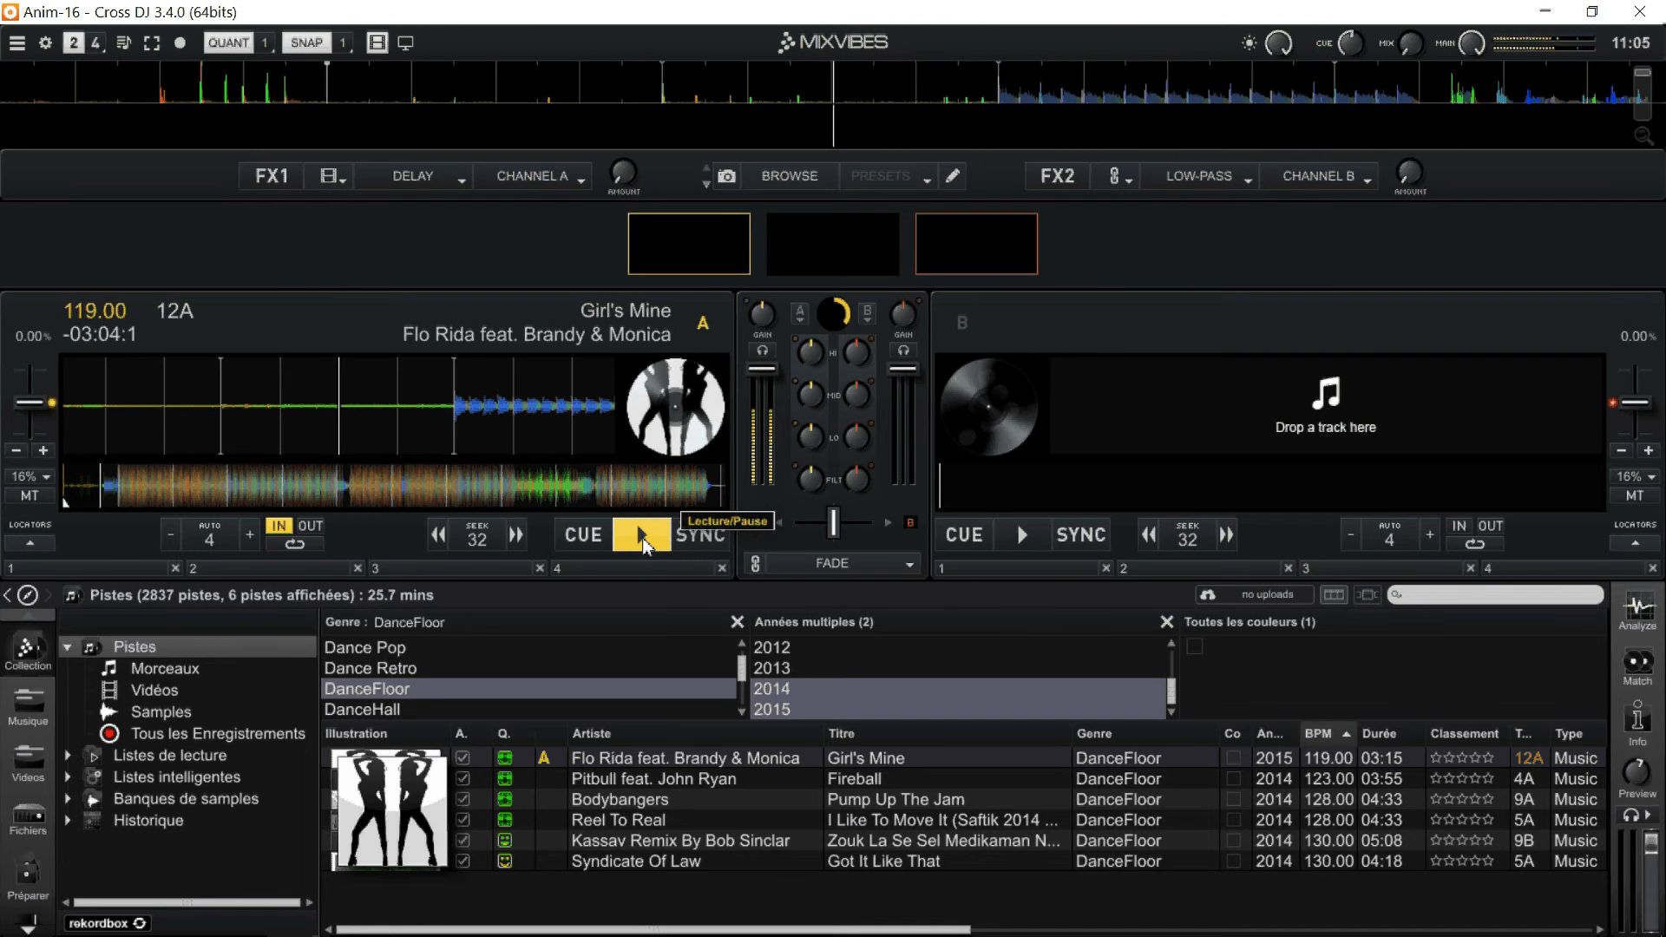
pyautogui.click(643, 540)
pyautogui.click(642, 540)
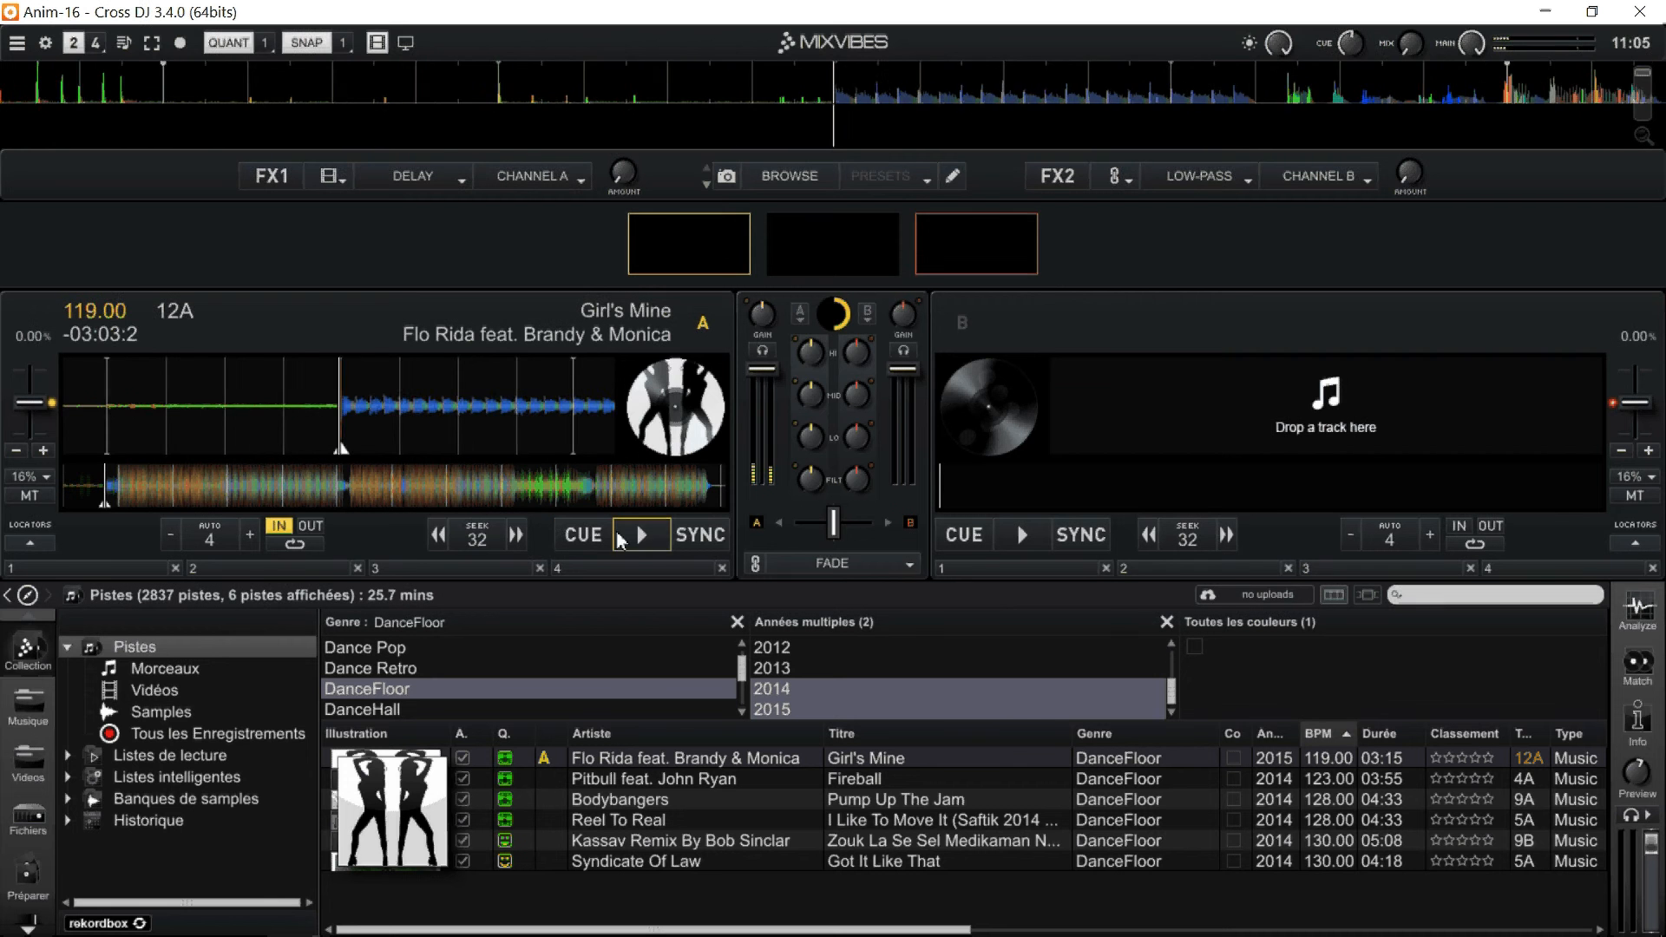
pyautogui.click(629, 538)
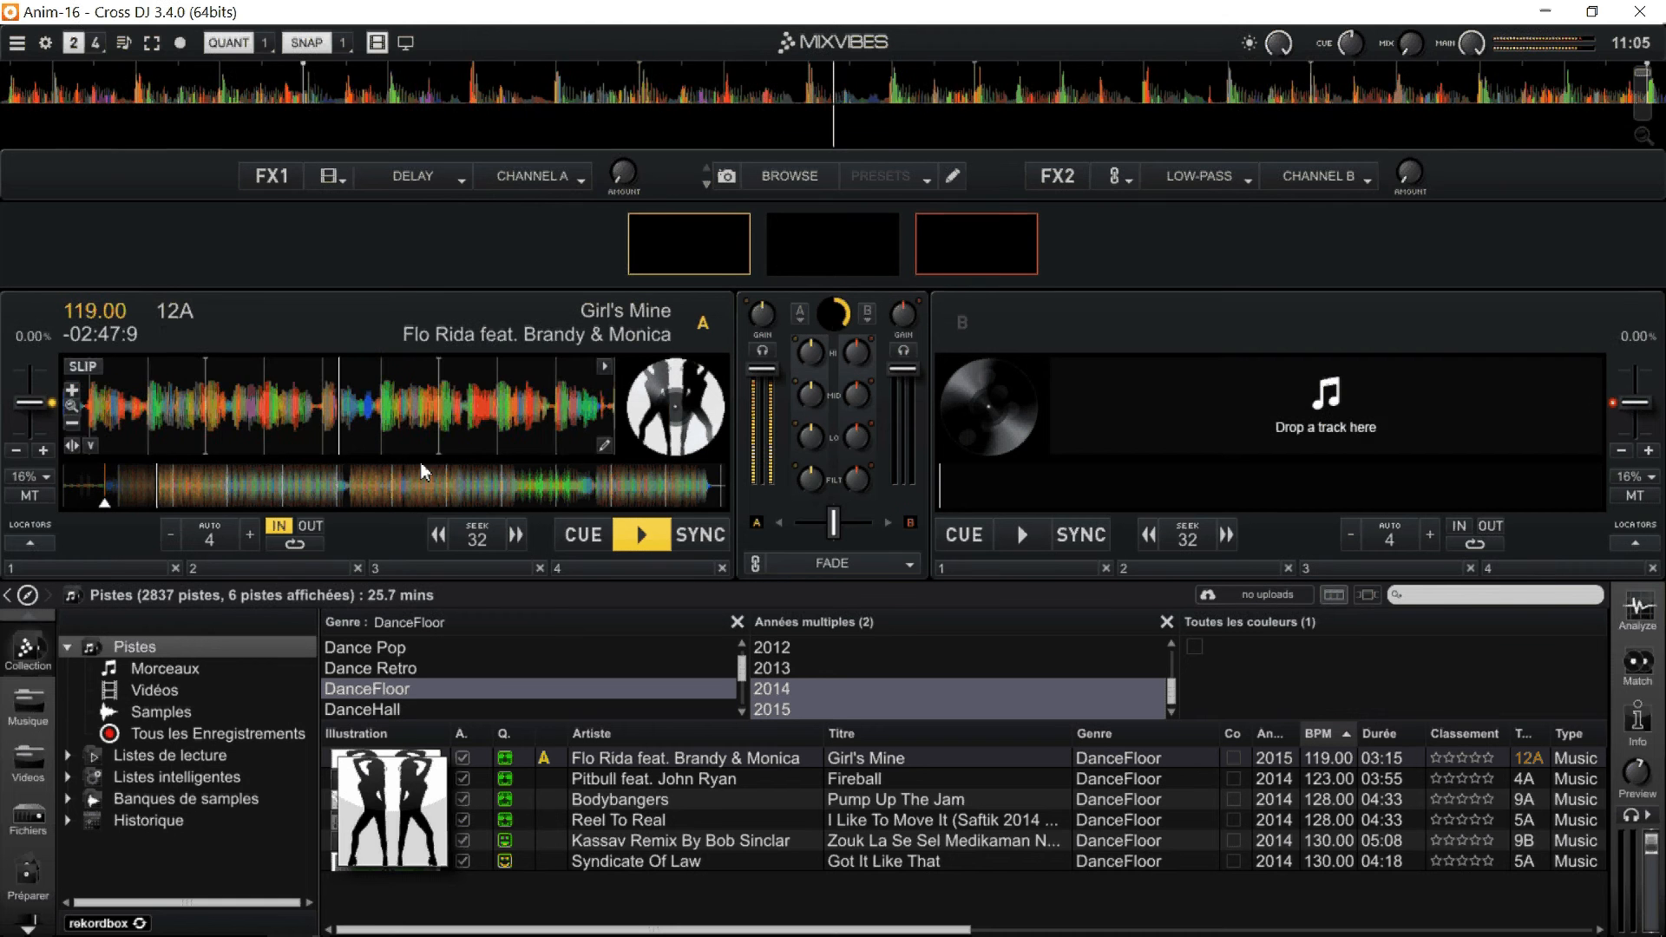
# Shift the key of deck A down to -1 semitone, up to +1, and back to 0.
pyautogui.moveTo(195, 330)
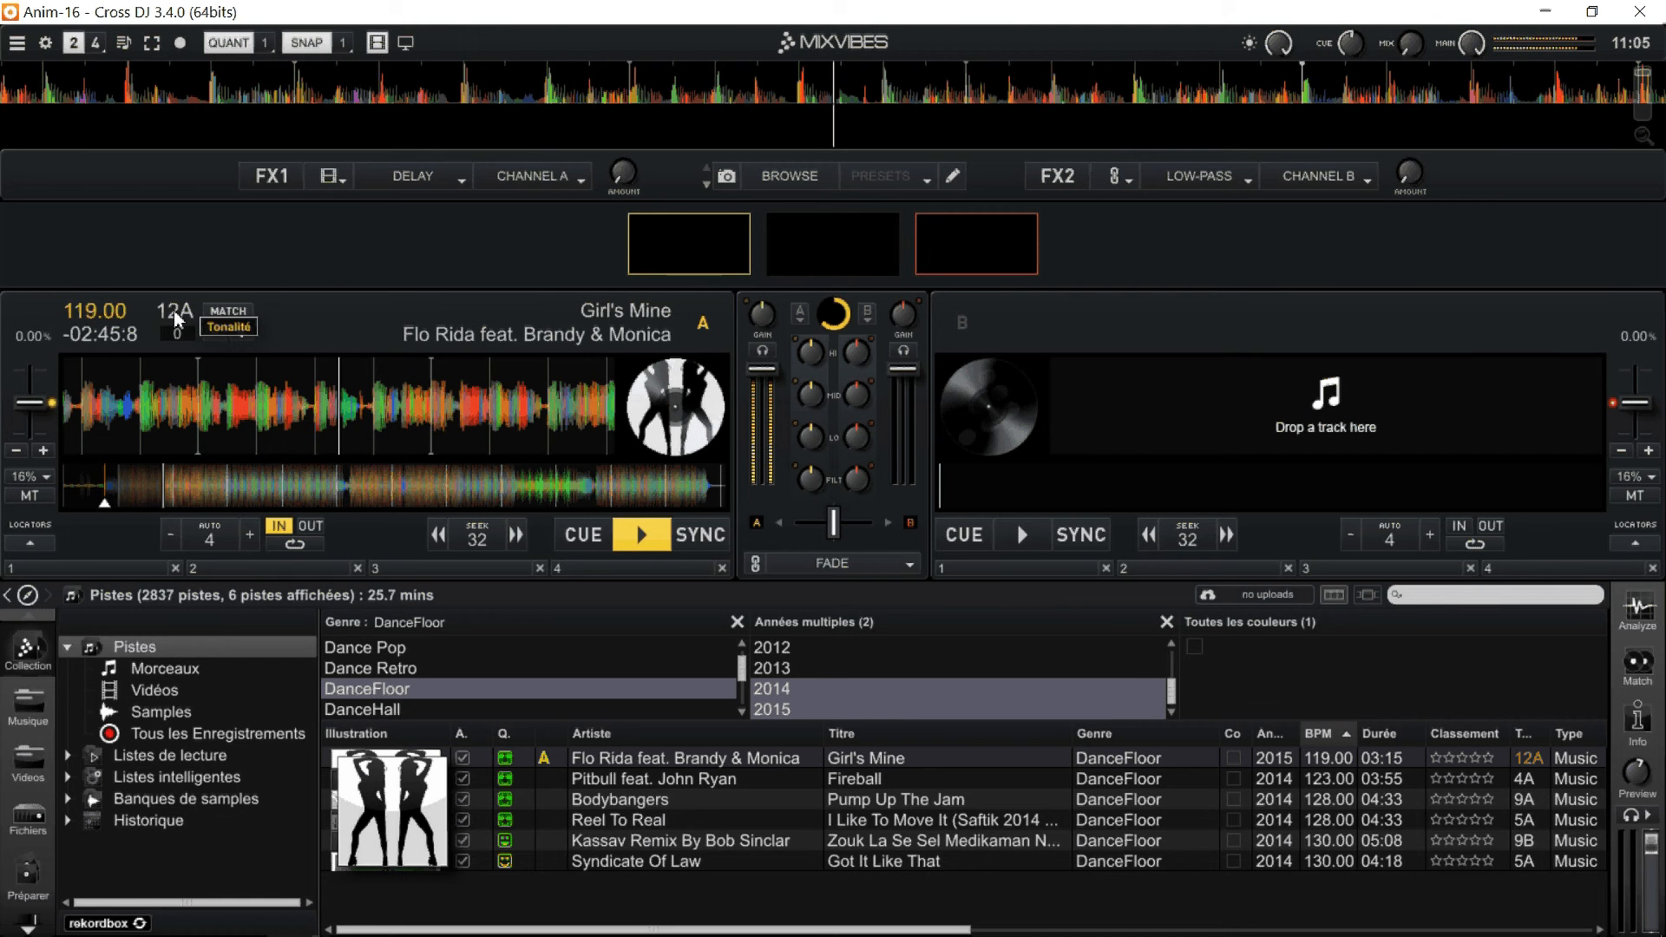
pyautogui.click(214, 334)
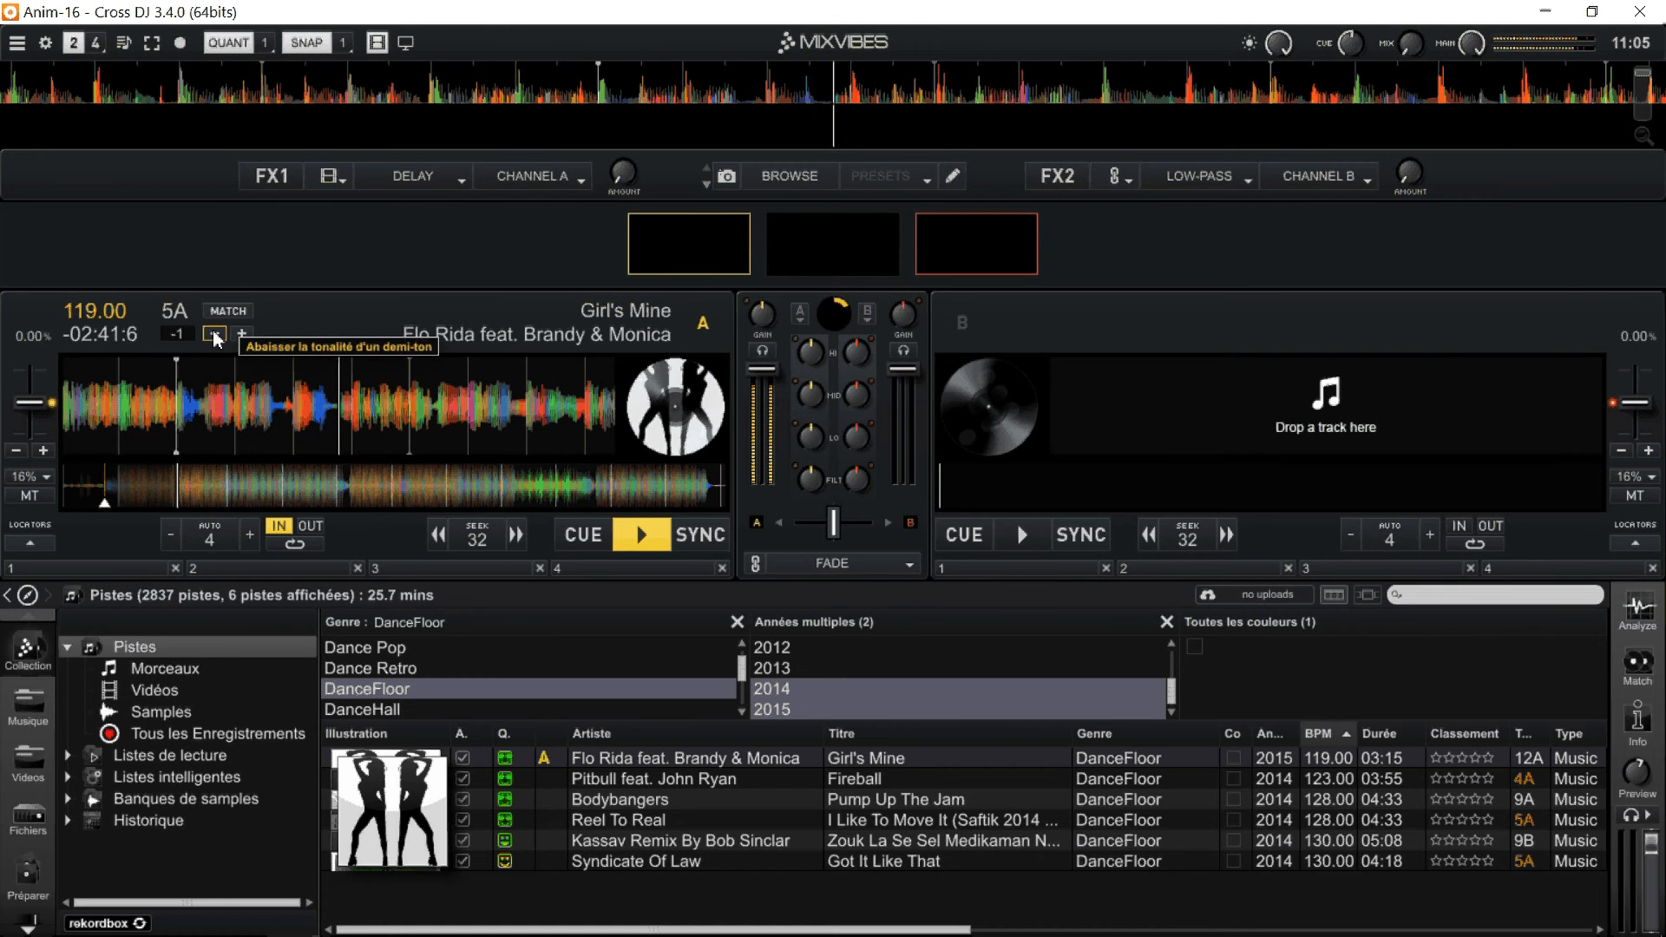
pyautogui.click(242, 335)
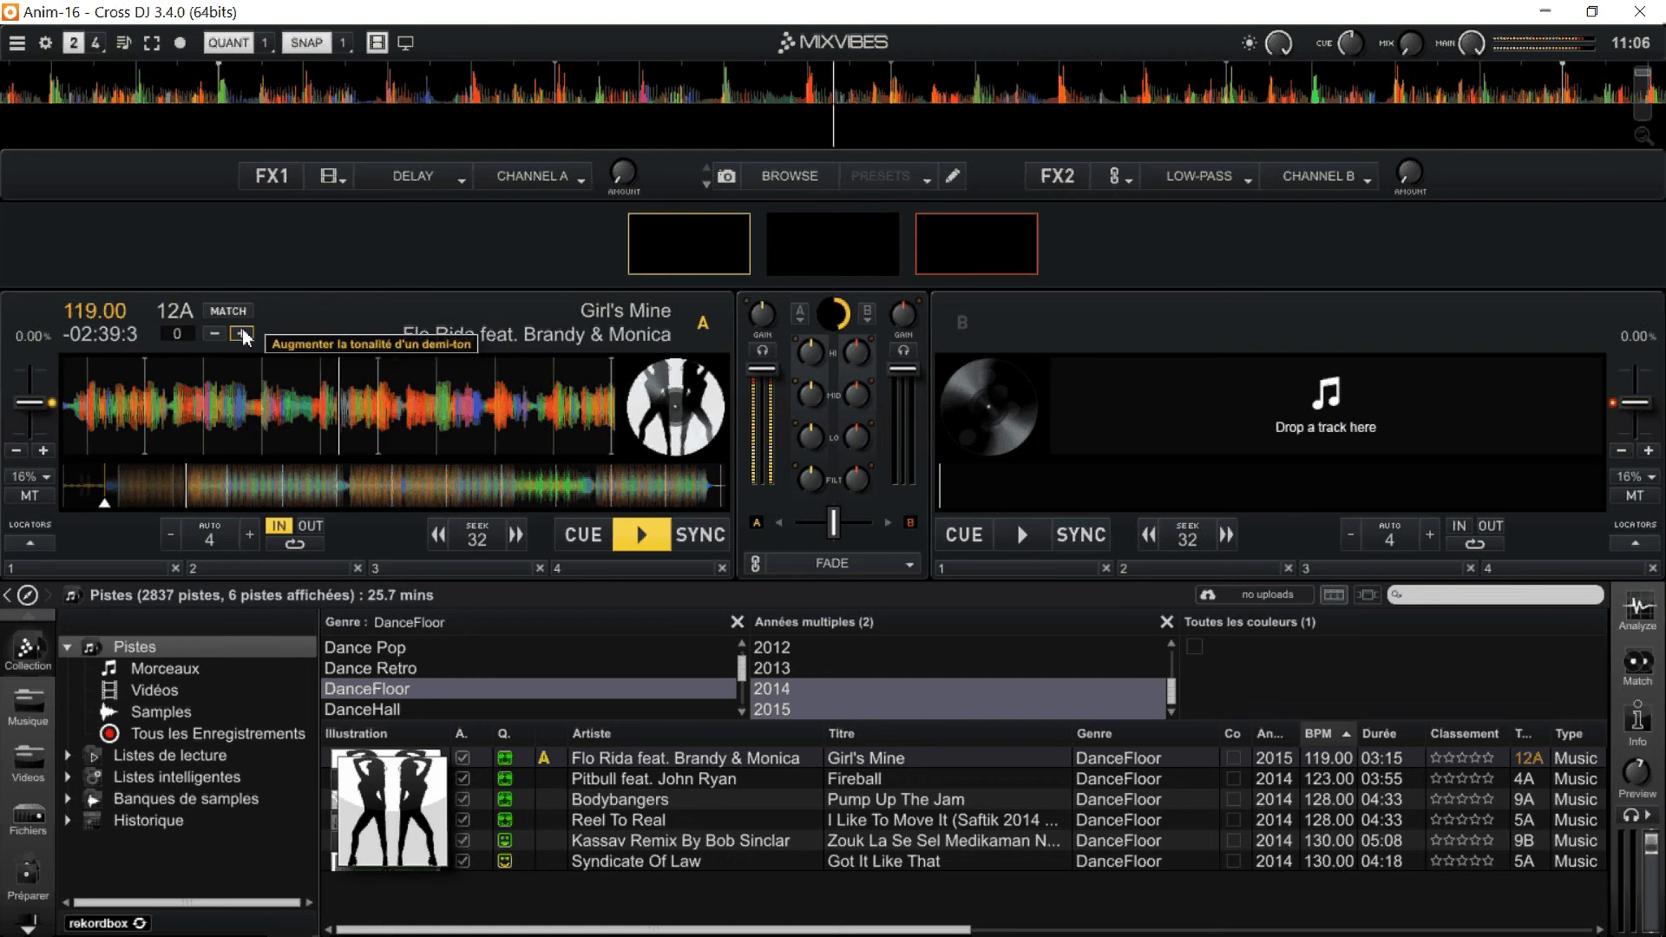
pyautogui.click(242, 335)
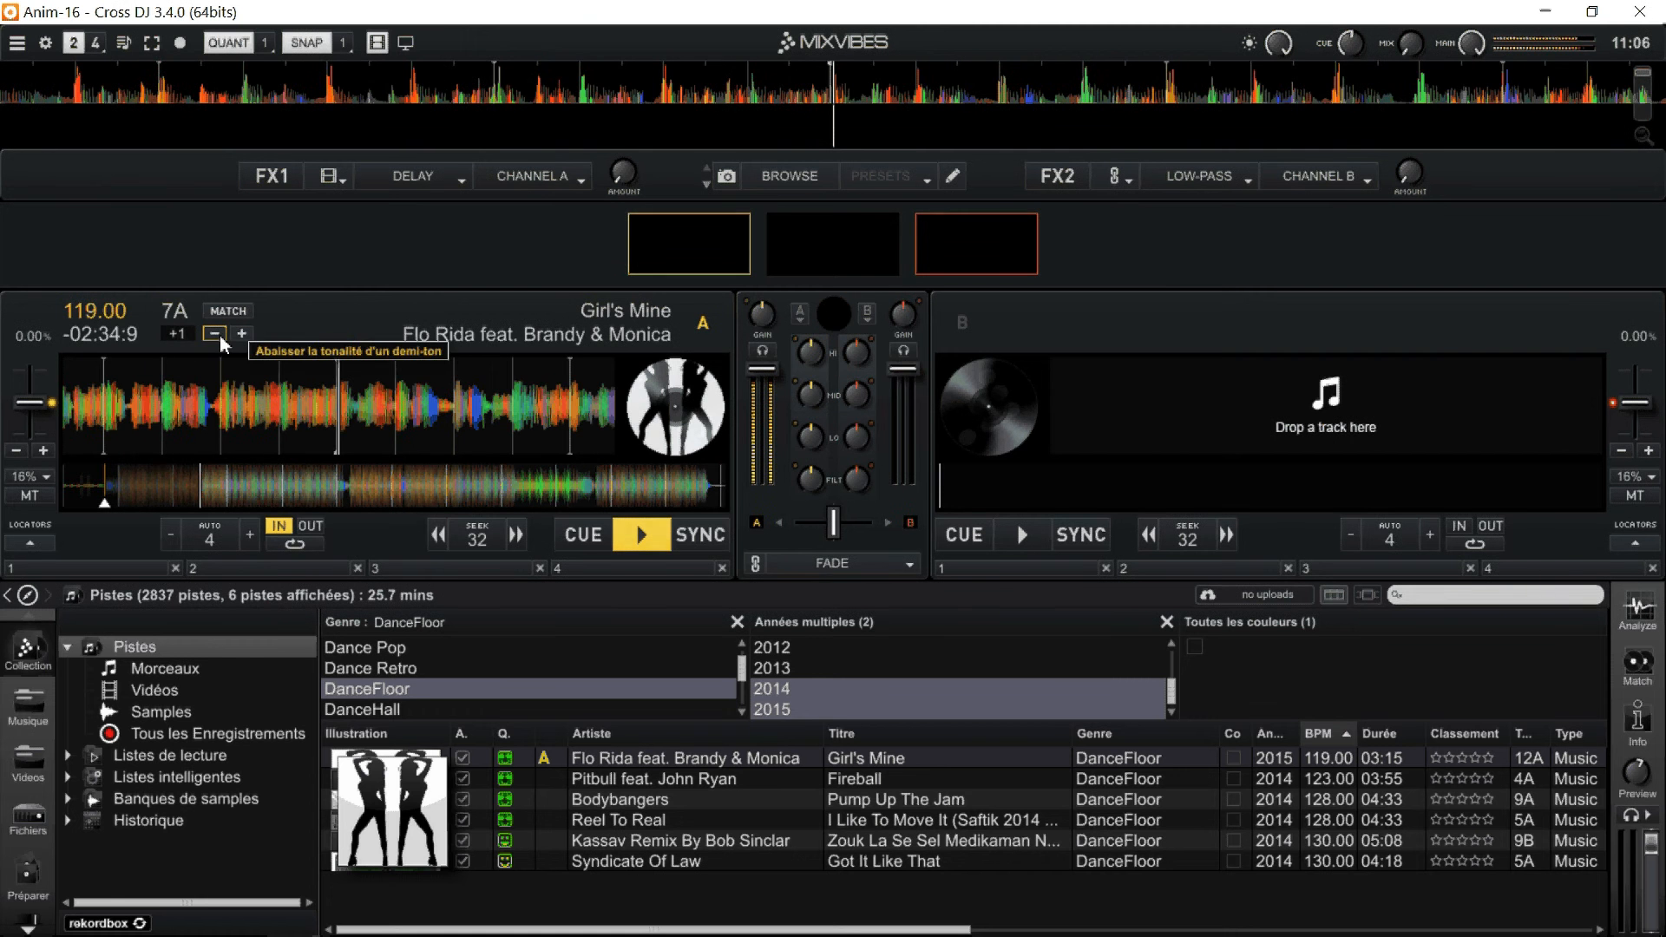
pyautogui.click(220, 337)
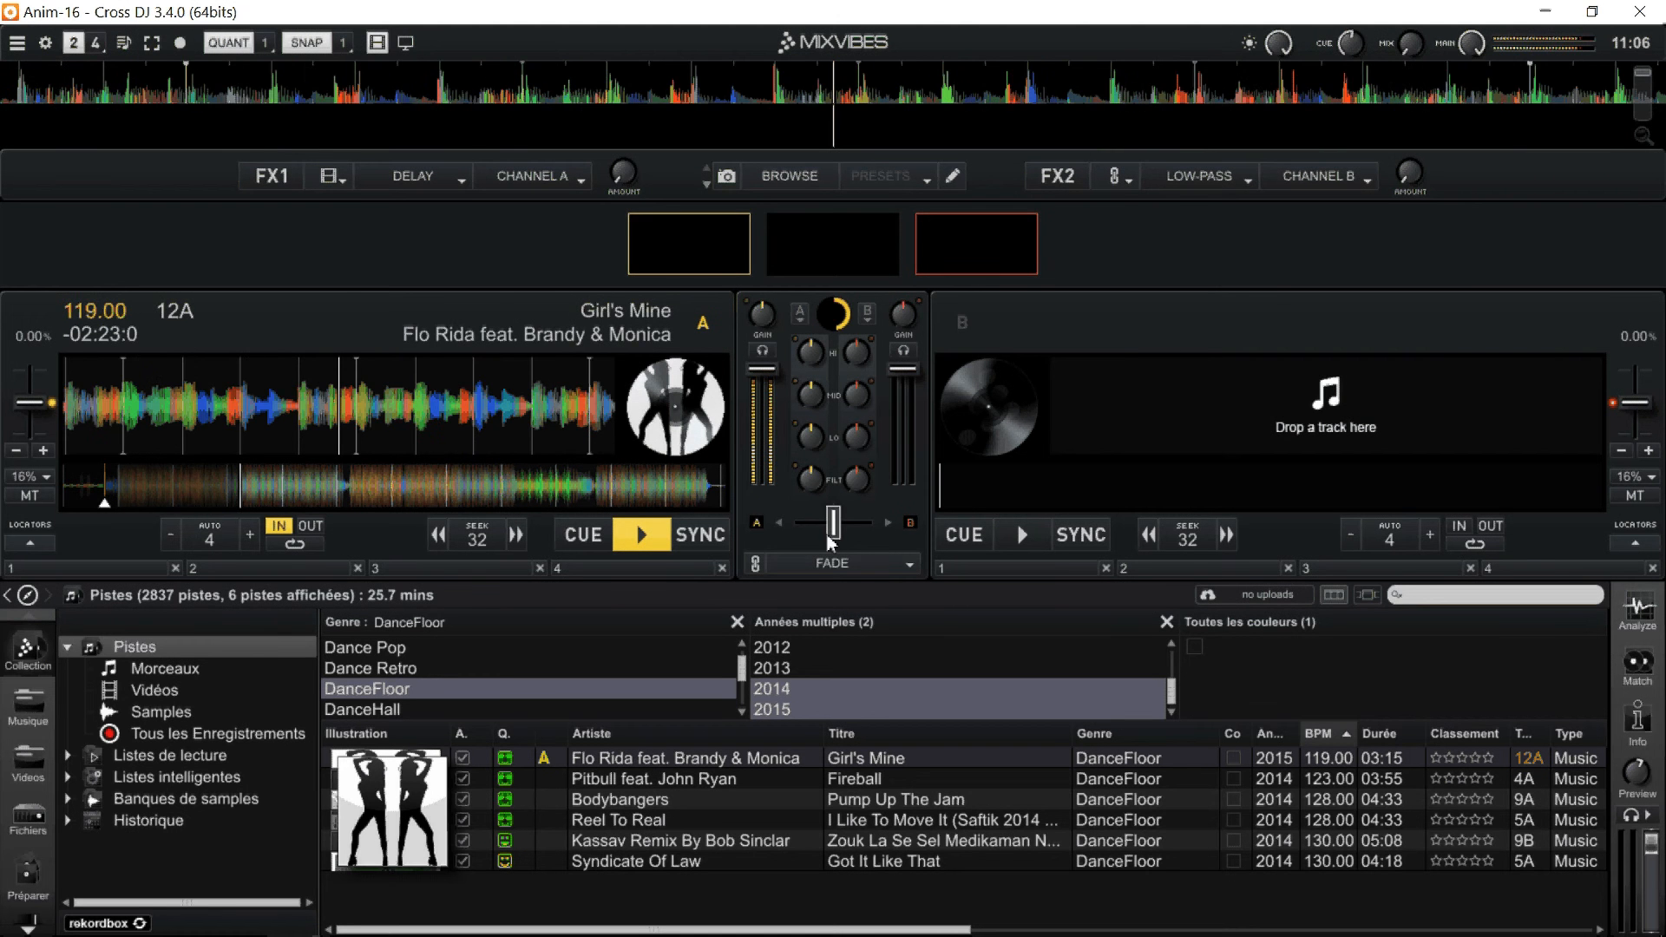
# Move the crossfader fully to deck B and show the Match suggestions for the master player.
pyautogui.moveTo(829, 540); pyautogui.dragTo(869, 528)
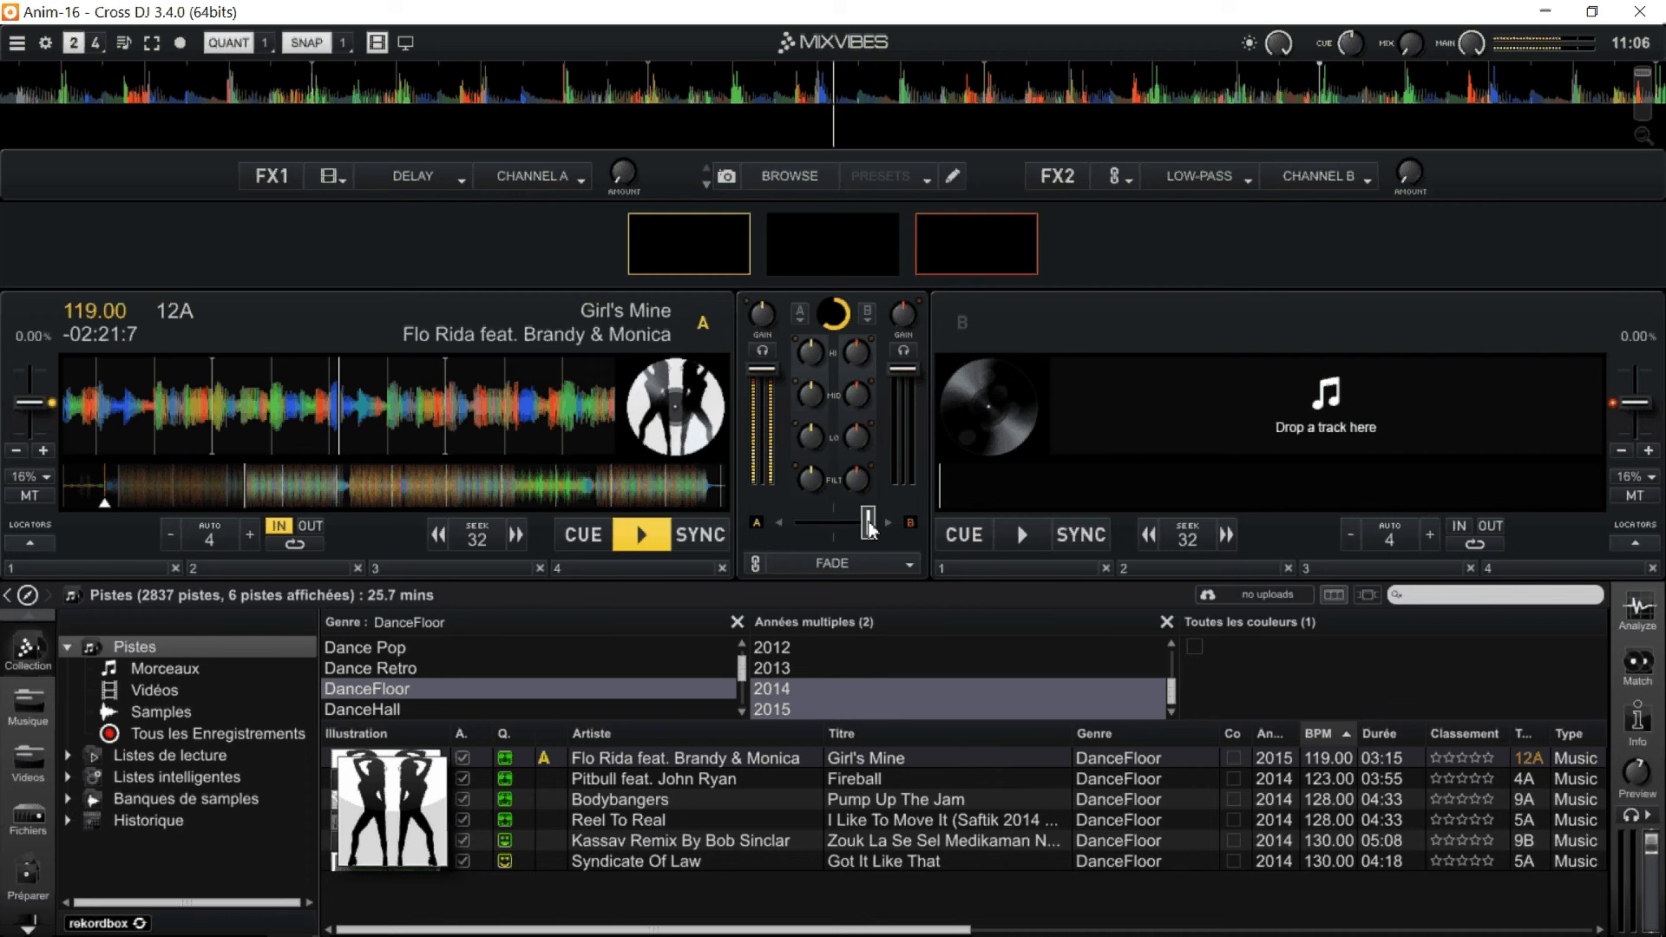
pyautogui.click(1639, 666)
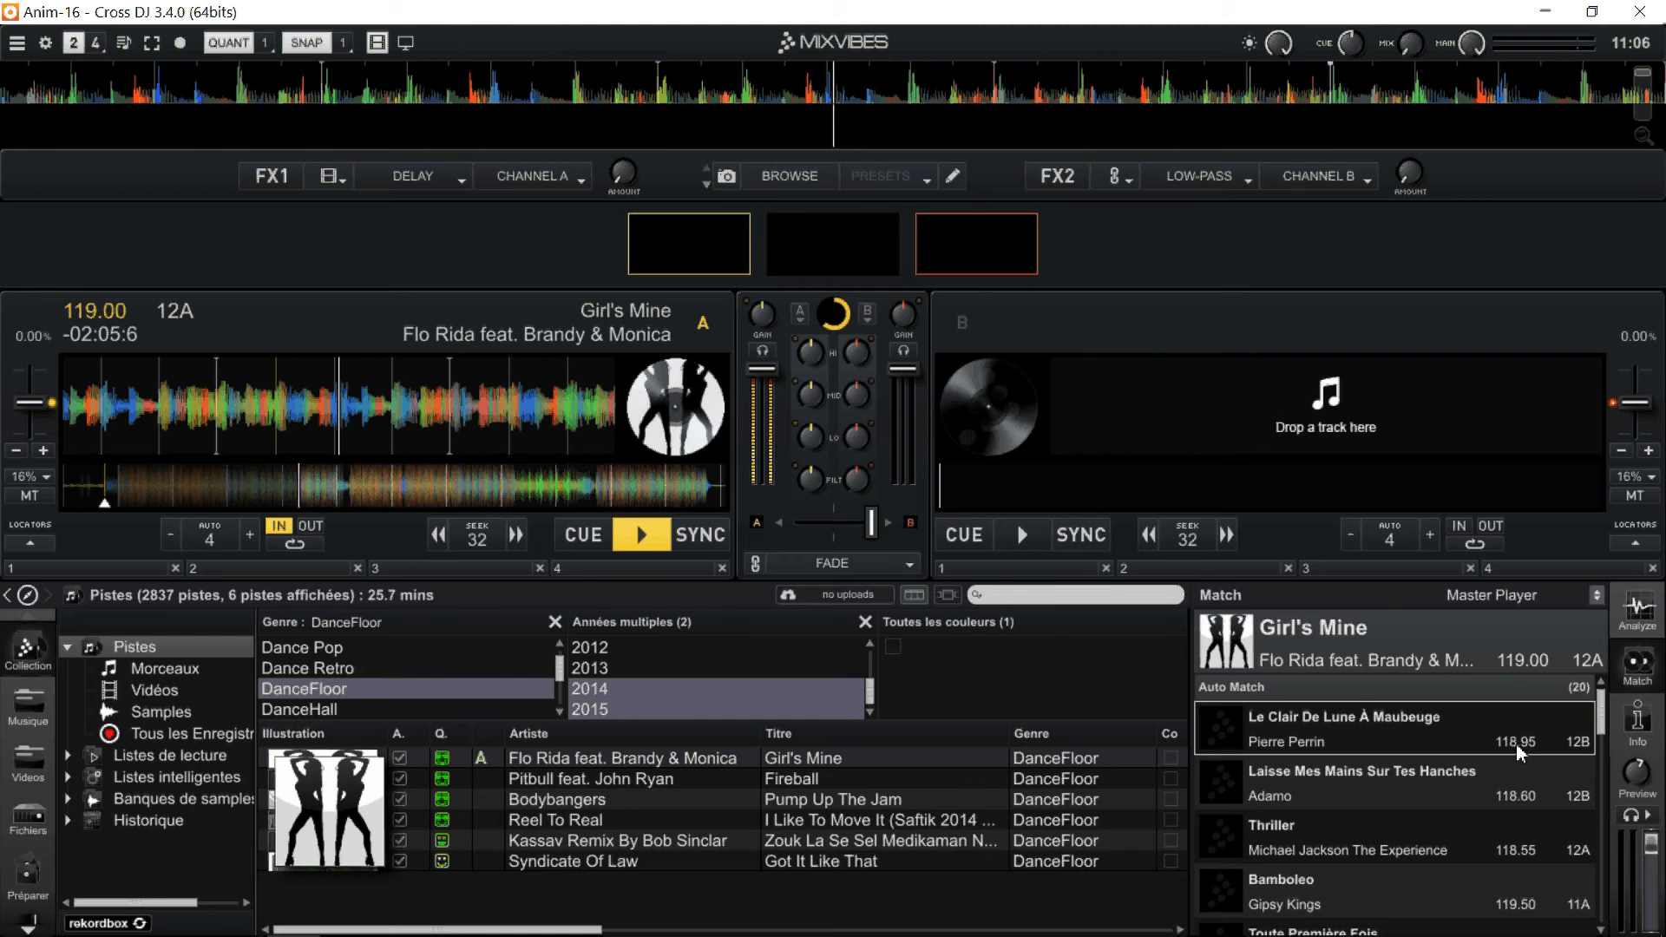
# Load the suggested track "Goodbye feat. Lyse" from the end of the Auto Match list onto deck B.
pyautogui.scroll(-3, 1447, 813)
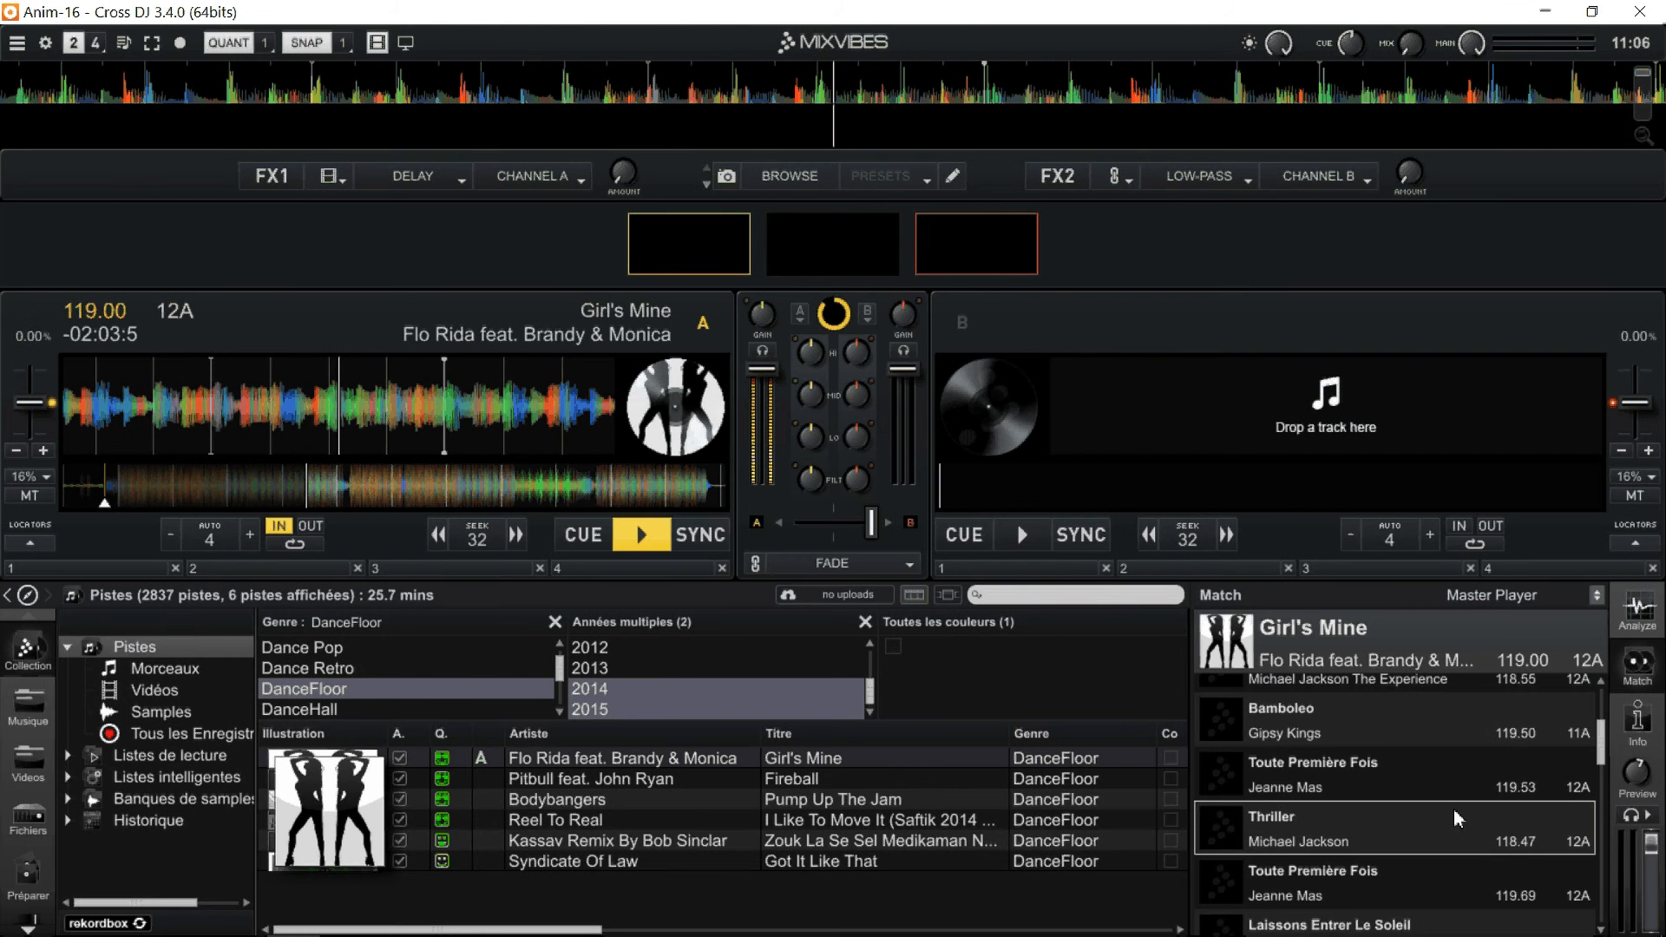
pyautogui.scroll(-3, 1454, 808)
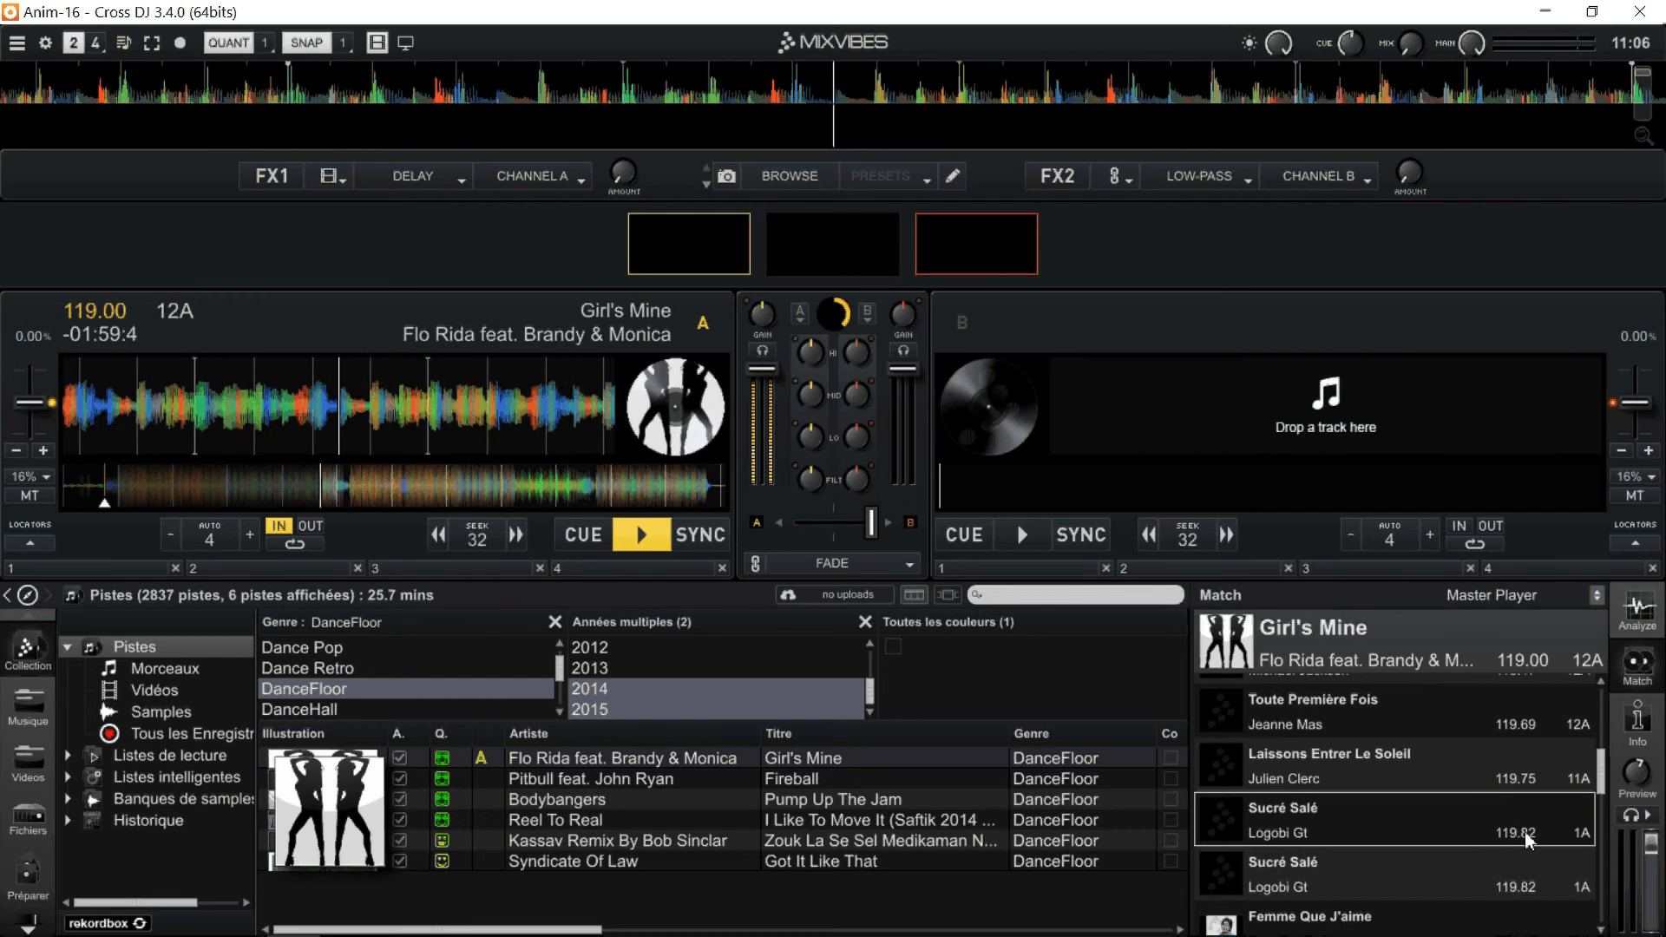
pyautogui.scroll(-3, 1465, 858)
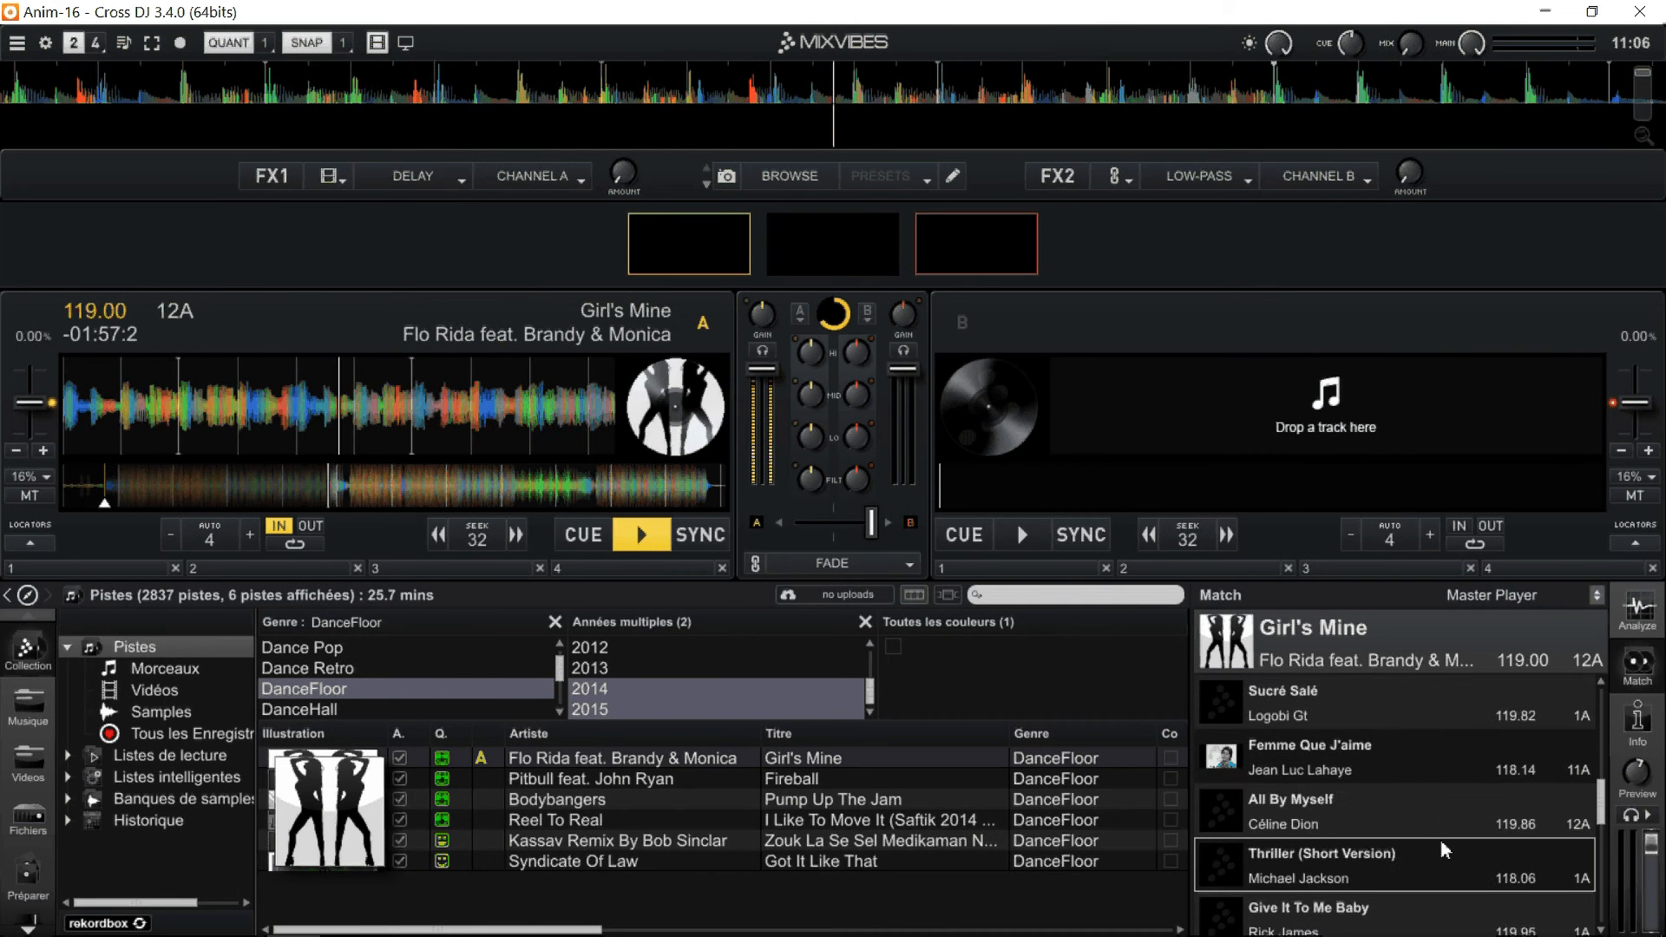
pyautogui.scroll(-3, 1444, 850)
pyautogui.scroll(-3, 1455, 831)
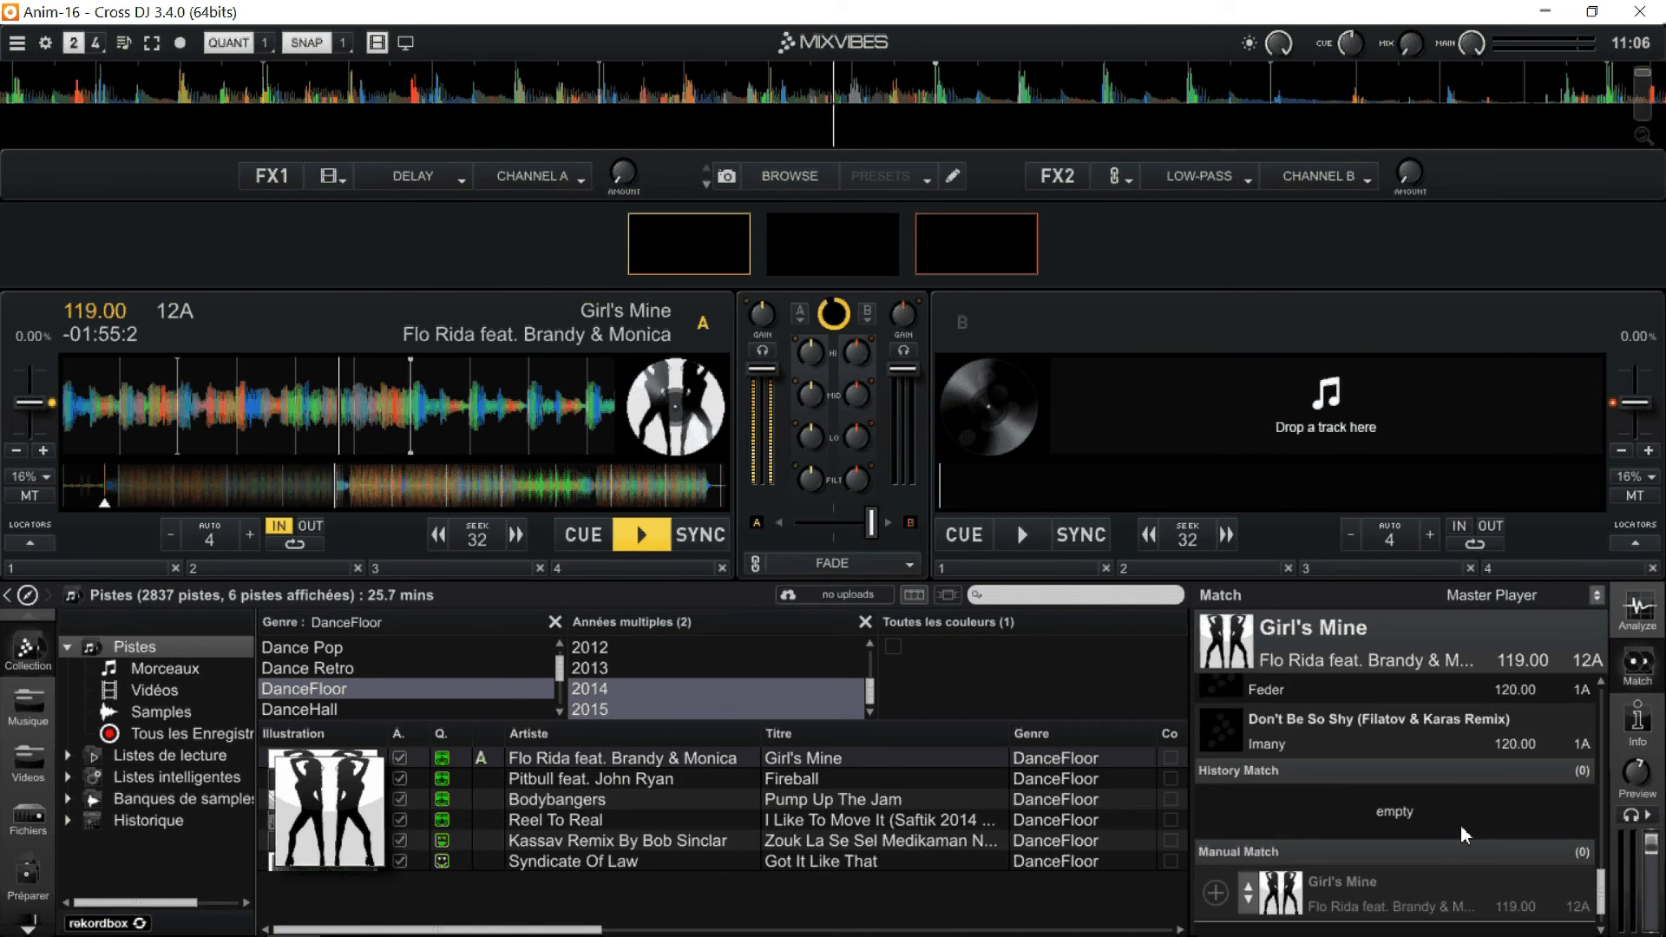
pyautogui.scroll(2, 1387, 775)
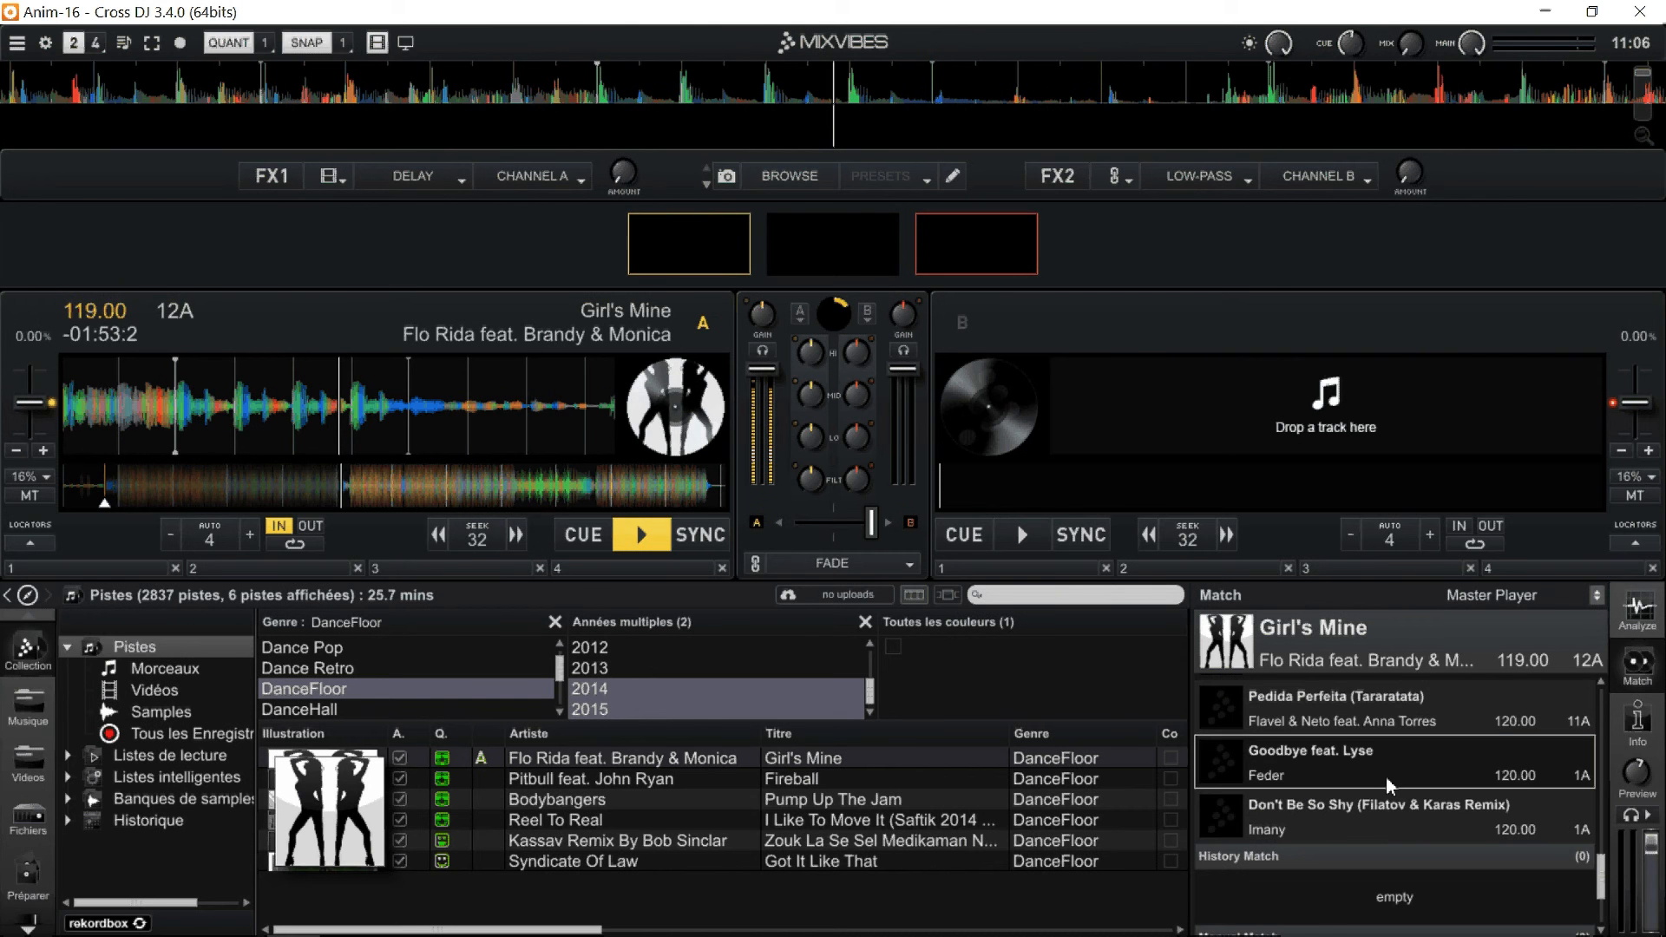
pyautogui.click(1367, 768)
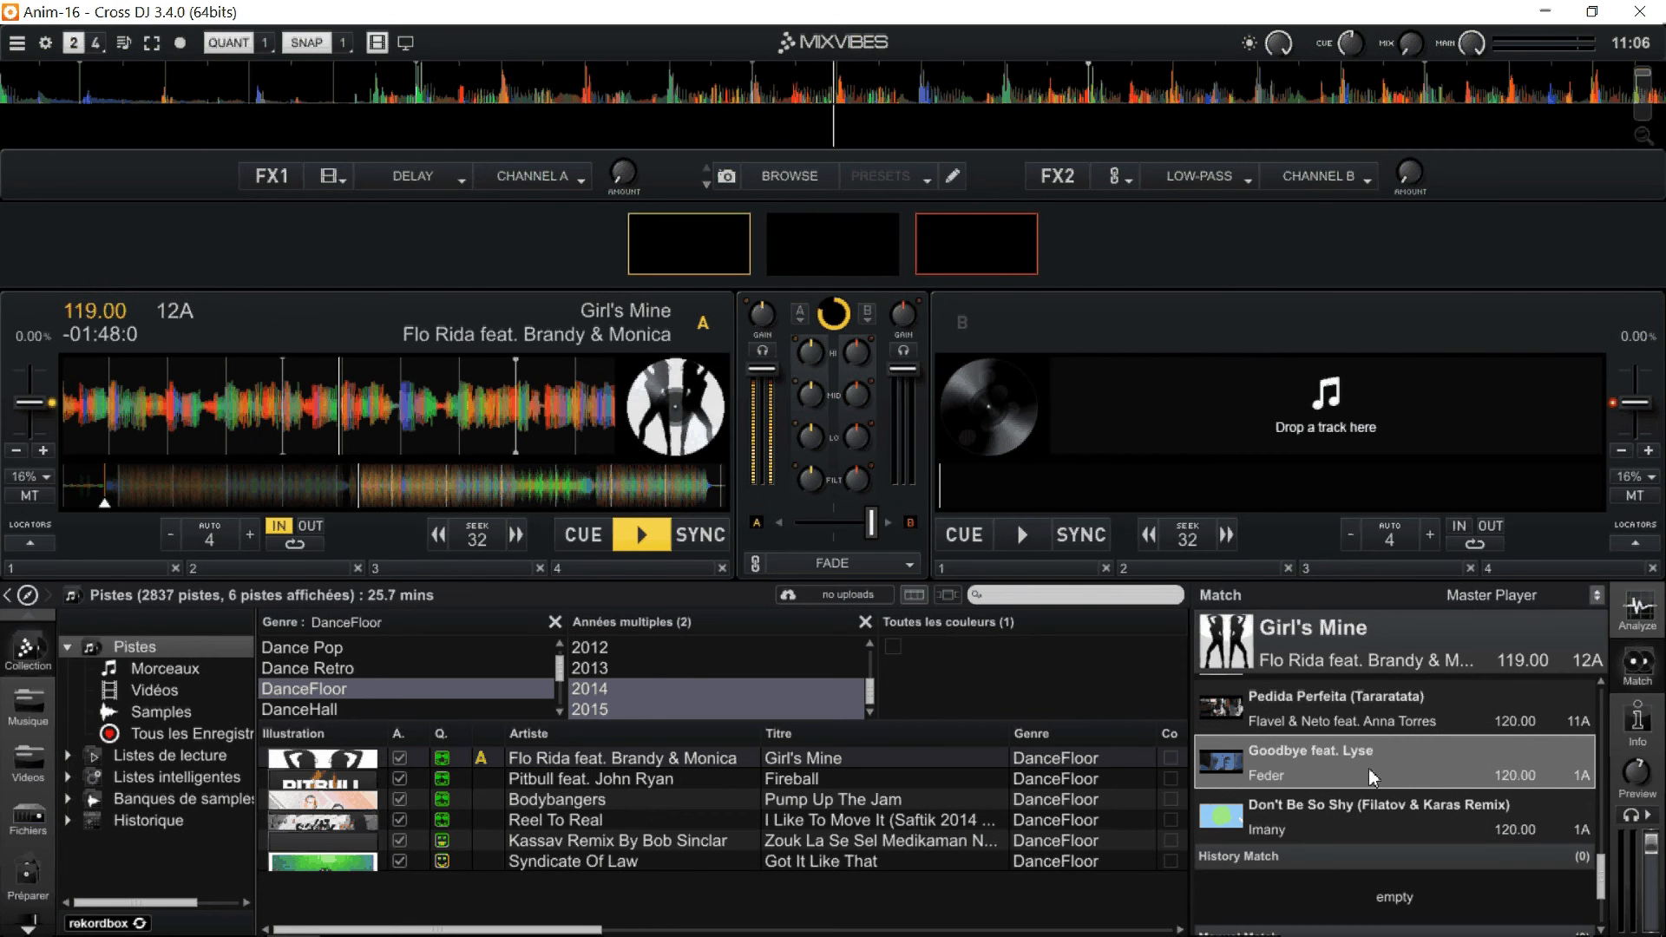
pyautogui.doubleClick(1367, 768)
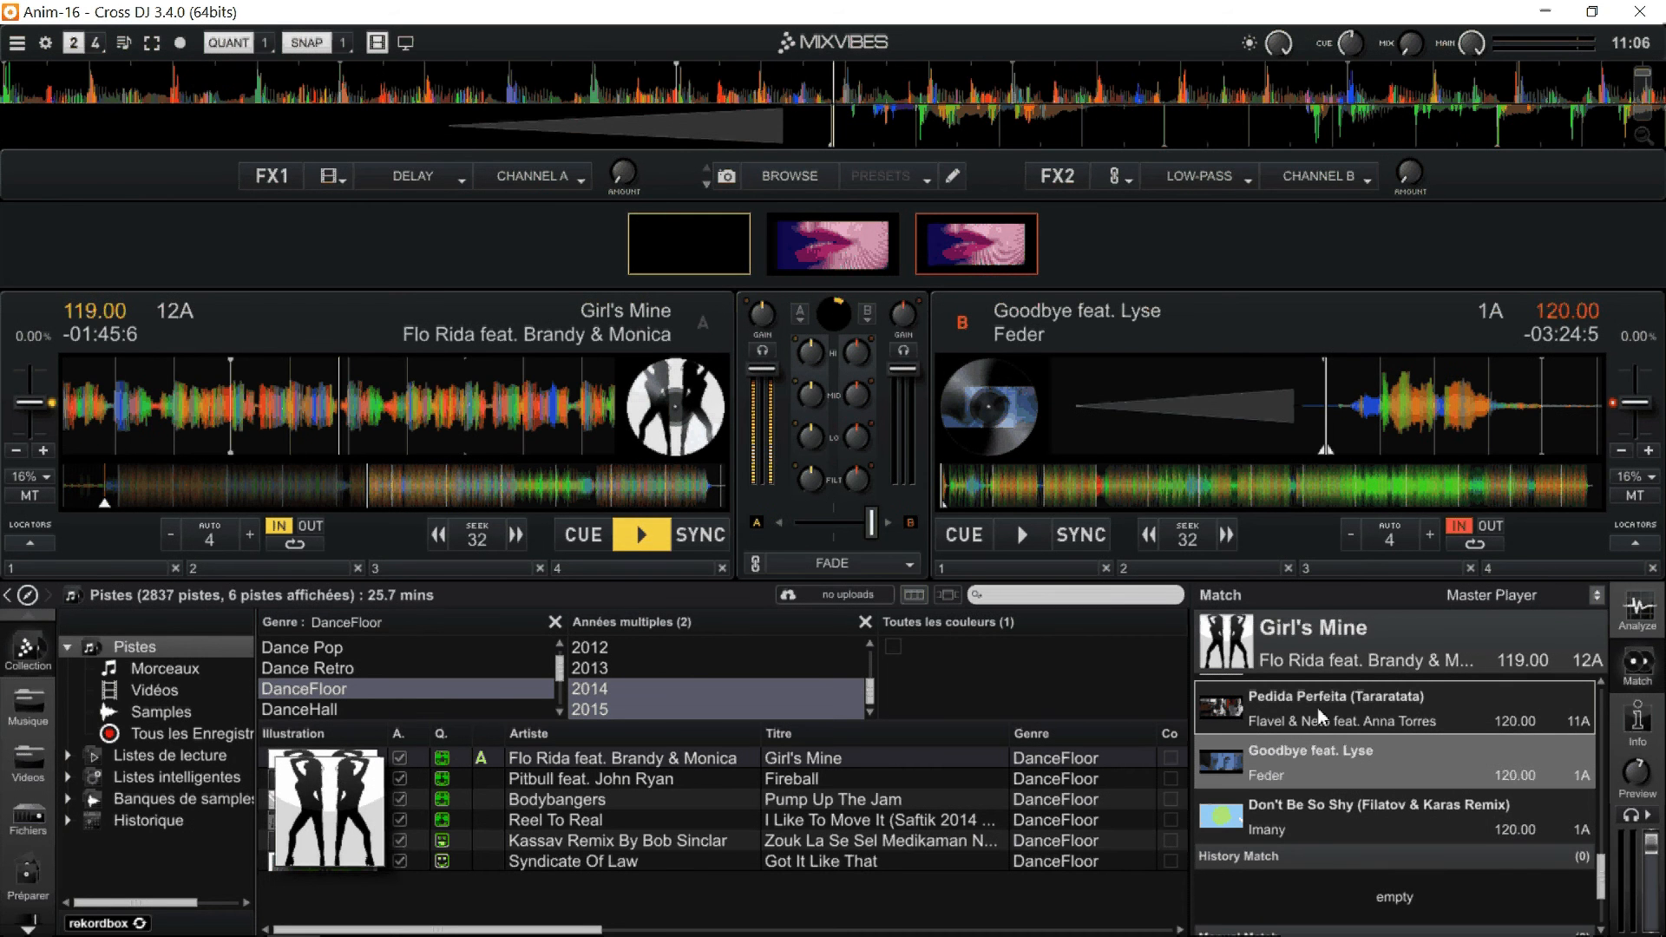
# Move the crossfader fully to deck A and play deck B synced to deck A's tempo.
pyautogui.moveTo(871, 523); pyautogui.dragTo(795, 524)
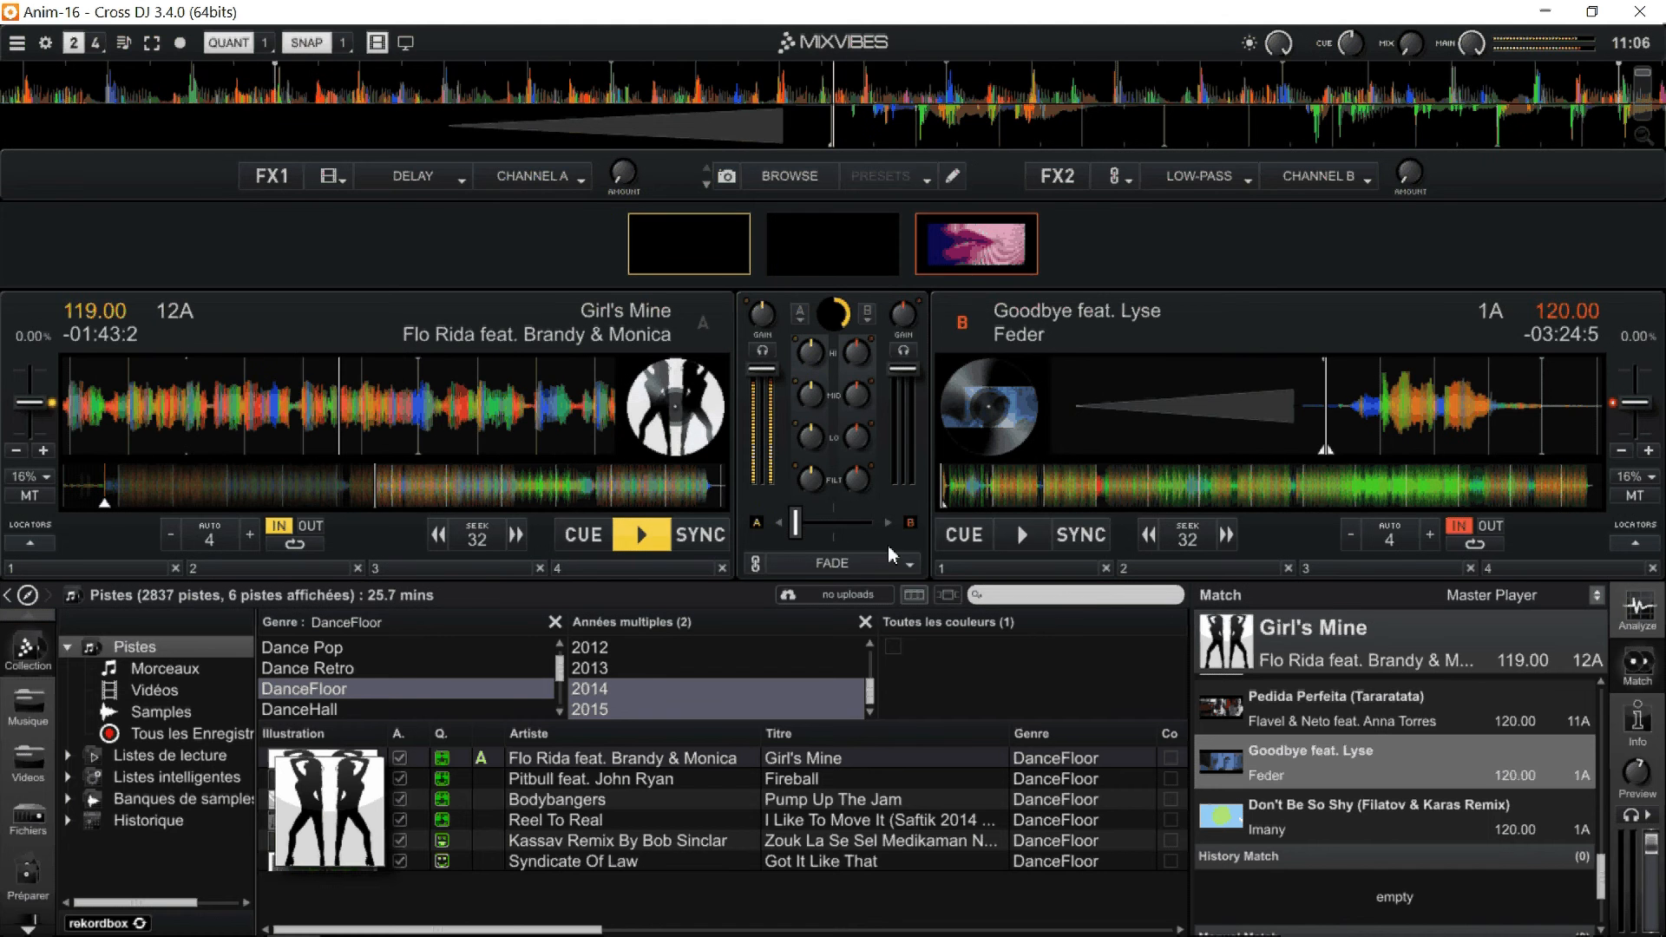
pyautogui.click(1081, 536)
pyautogui.click(1022, 535)
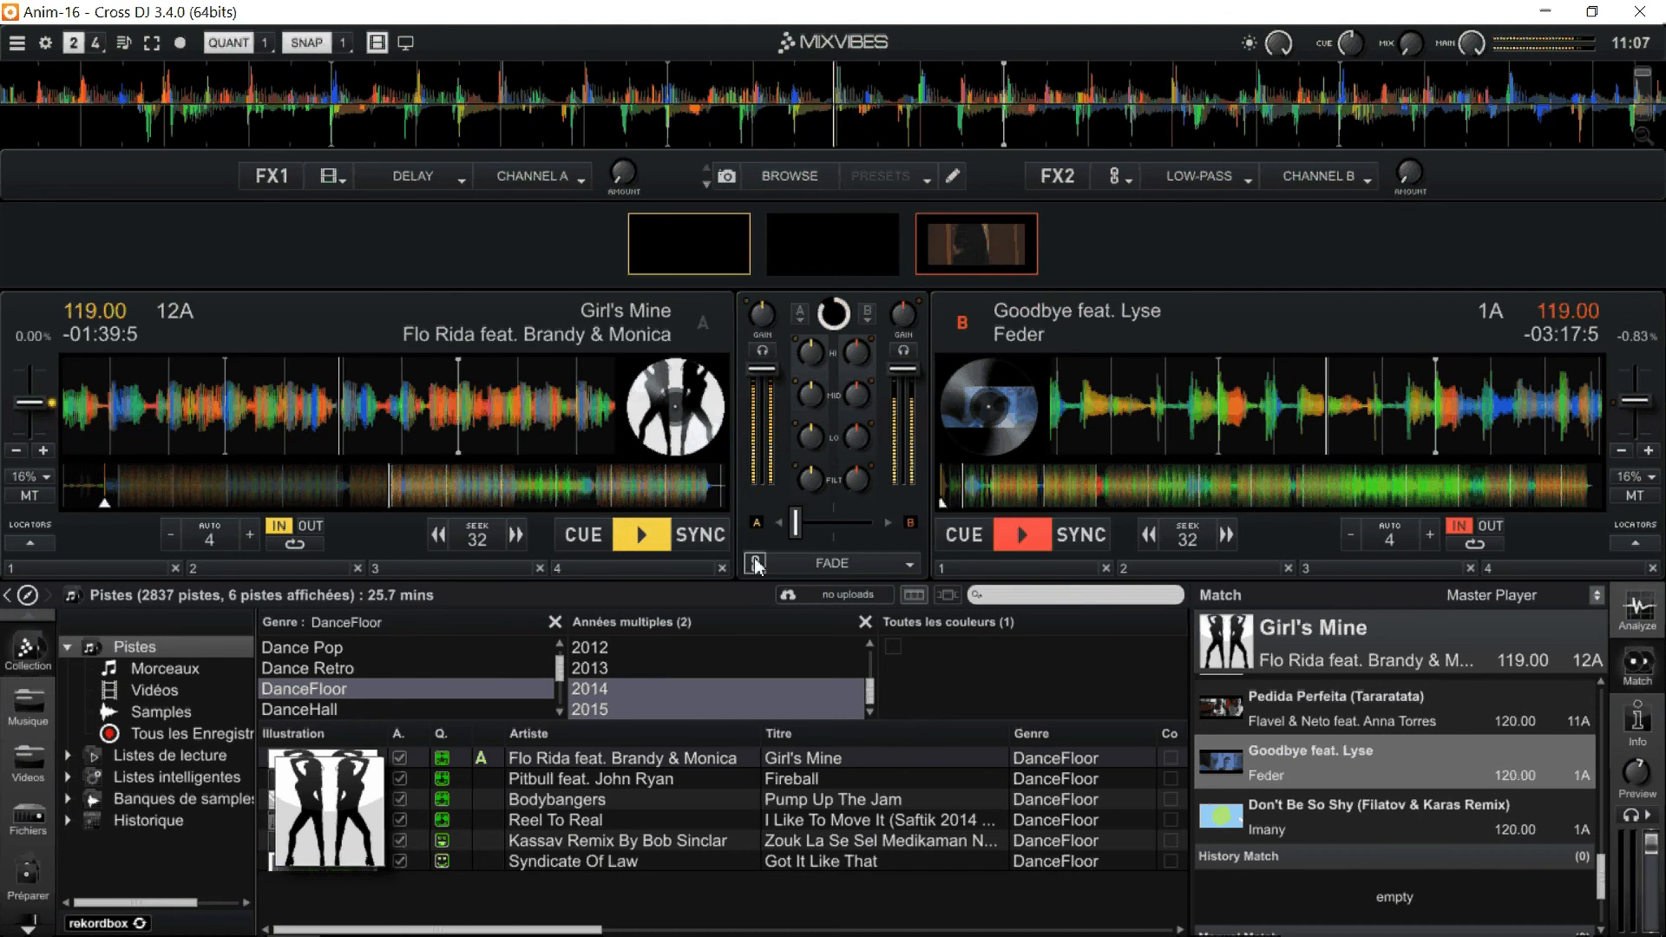
# Crossfade fully from deck A to deck B, and return deck B to its cue point.
pyautogui.moveTo(795, 523); pyautogui.dragTo(876, 542)
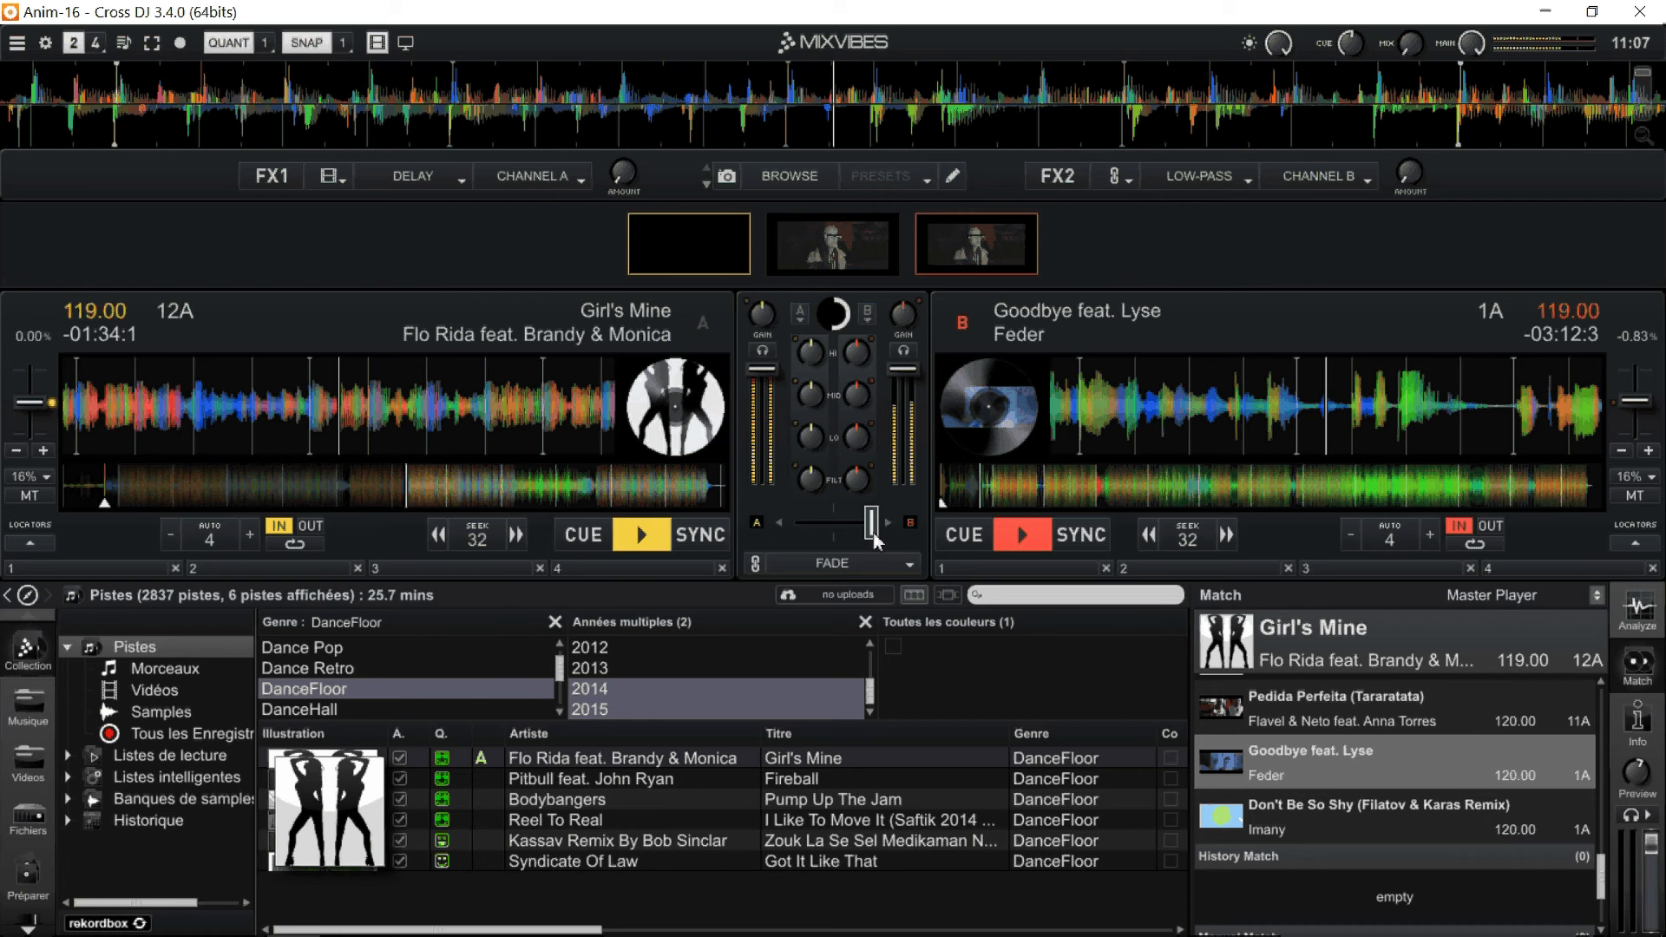
pyautogui.click(960, 539)
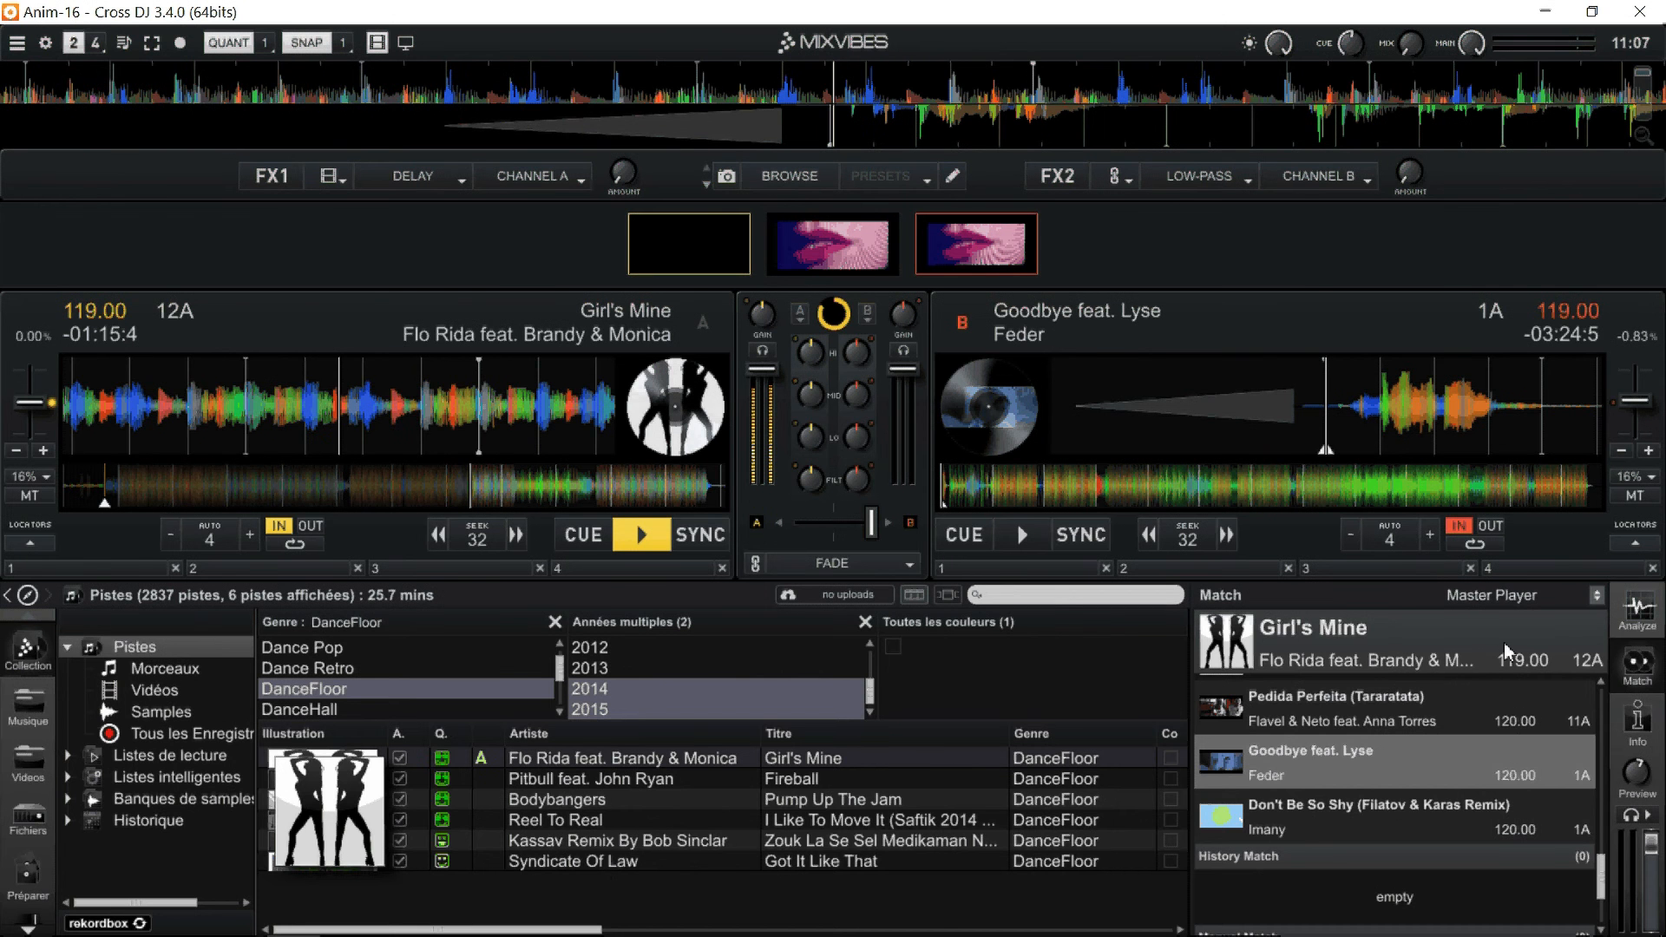
# Hide the Match suggestions and search the collection for "sardou".
pyautogui.click(1631, 666)
pyautogui.click(1466, 592)
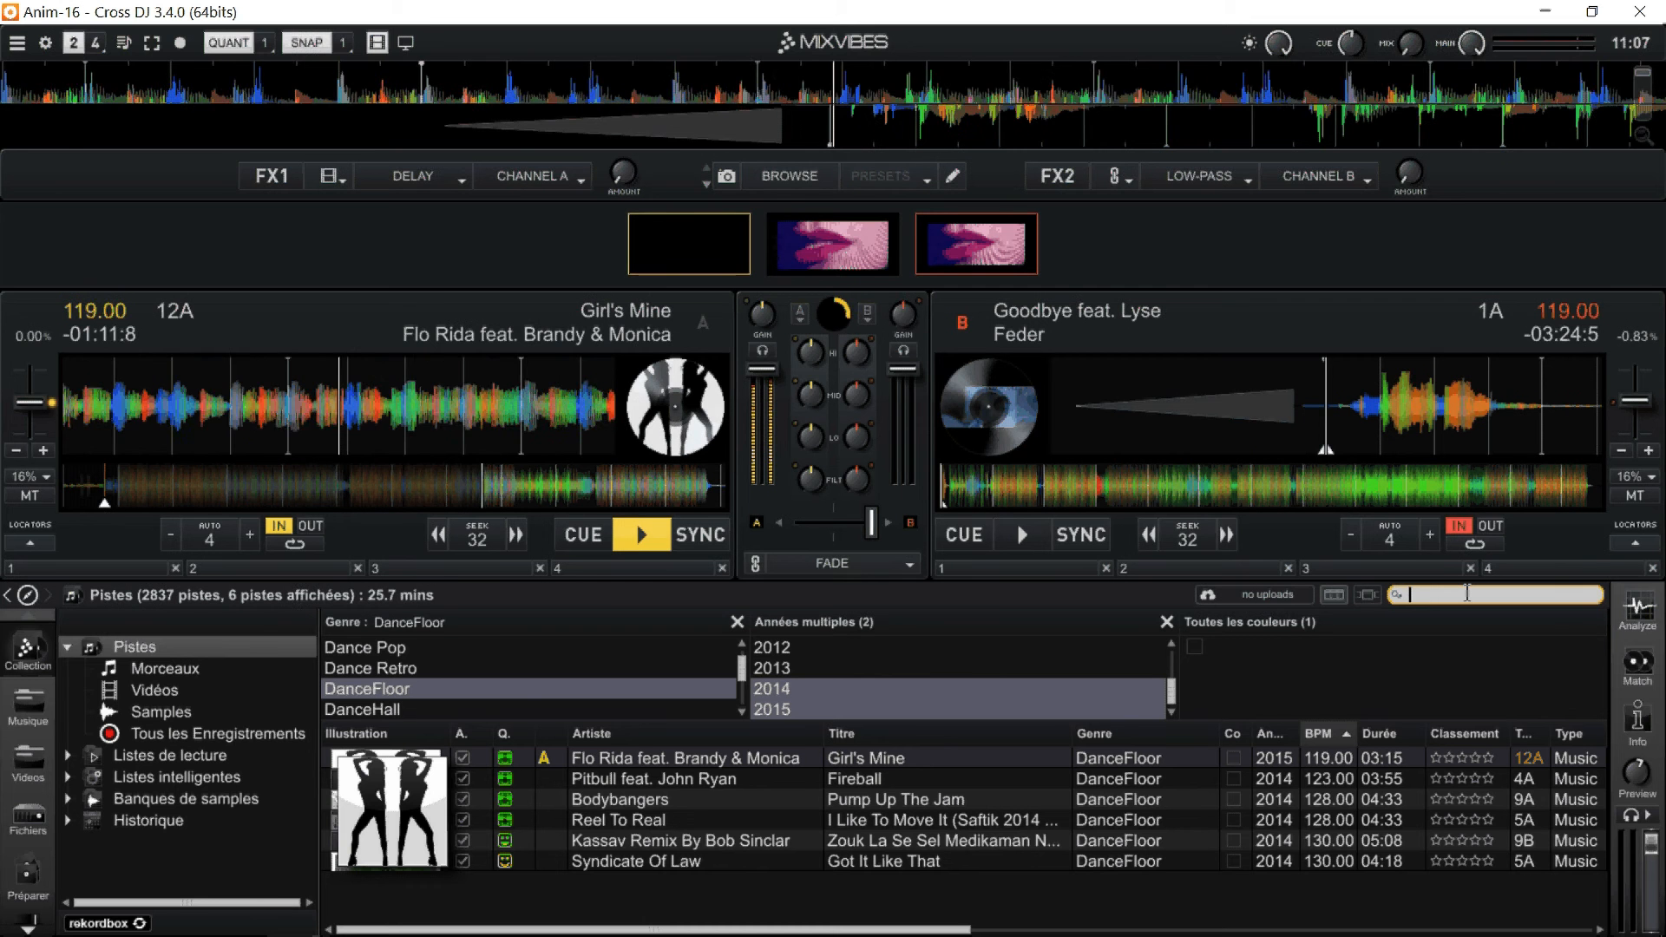
pyautogui.write('sardou')
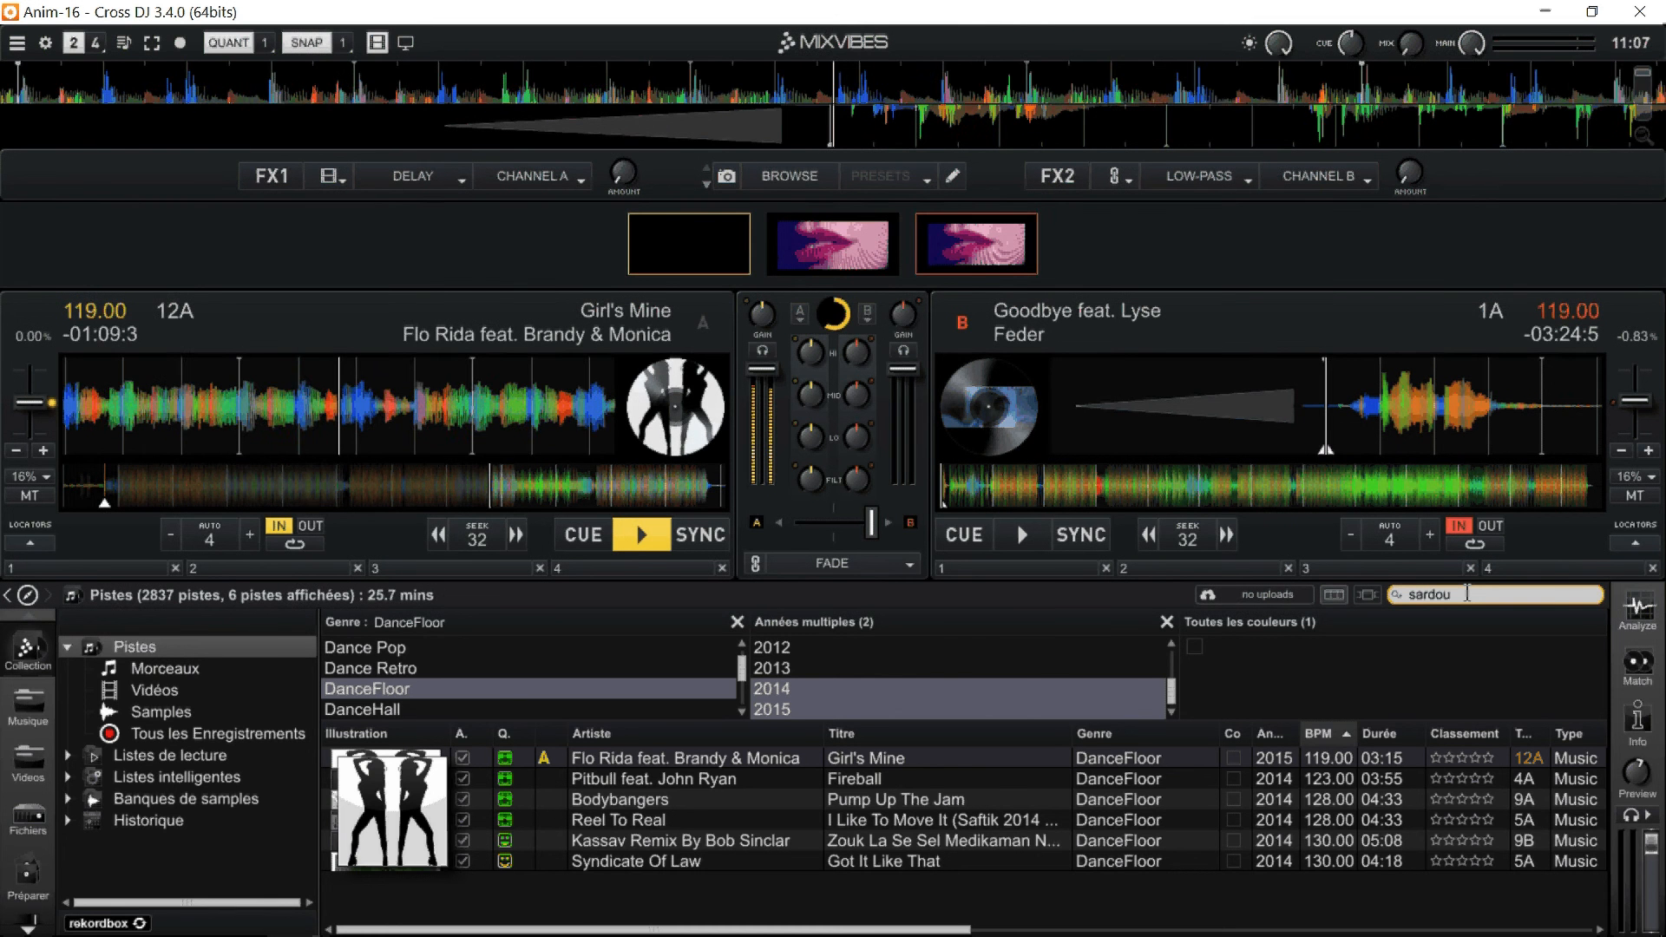
pyautogui.press('Return')
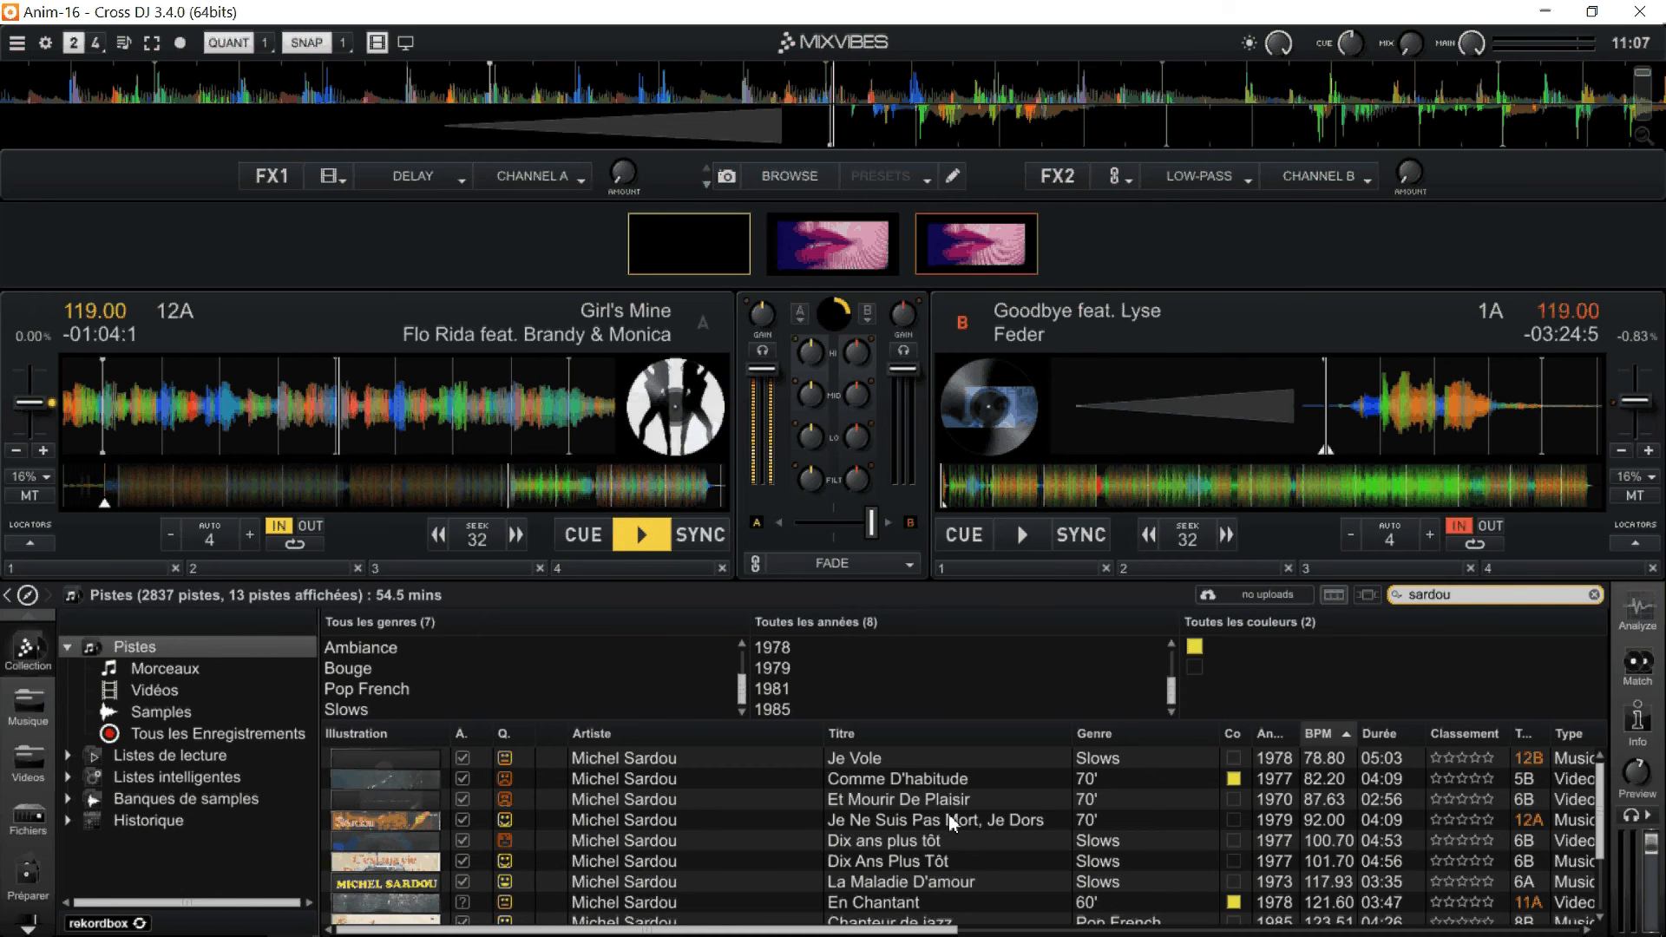
# Load the video "En Chantant" onto deck B, play it and return deck A to its cue point.
pyautogui.scroll(-2, 913, 858)
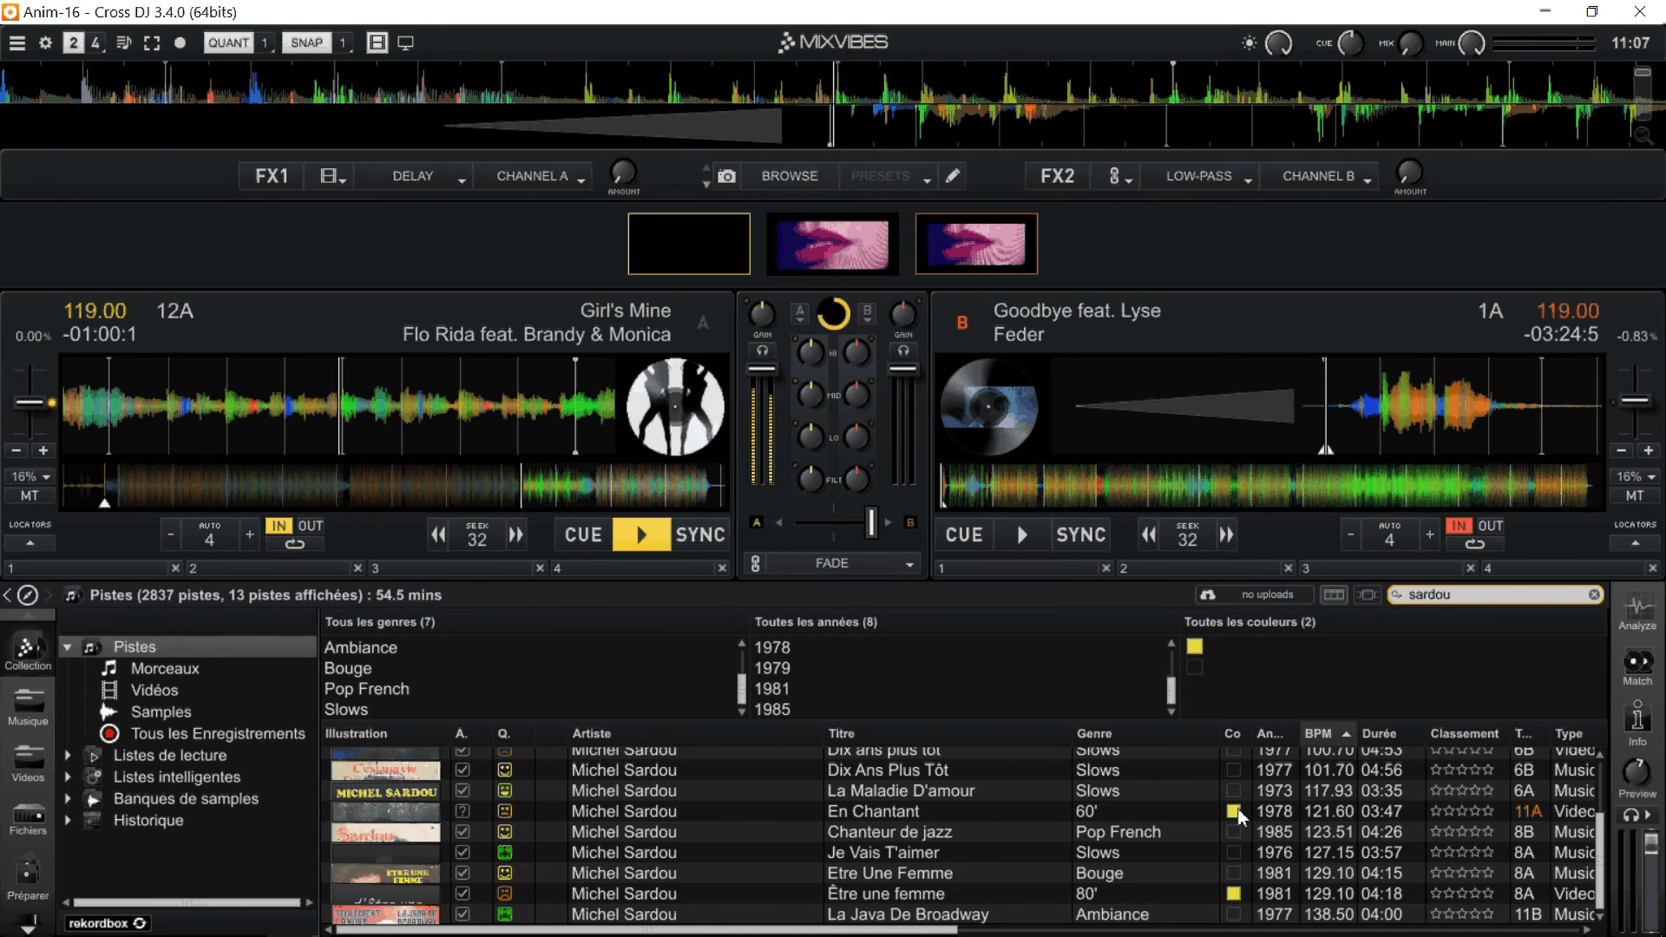
pyautogui.click(1238, 813)
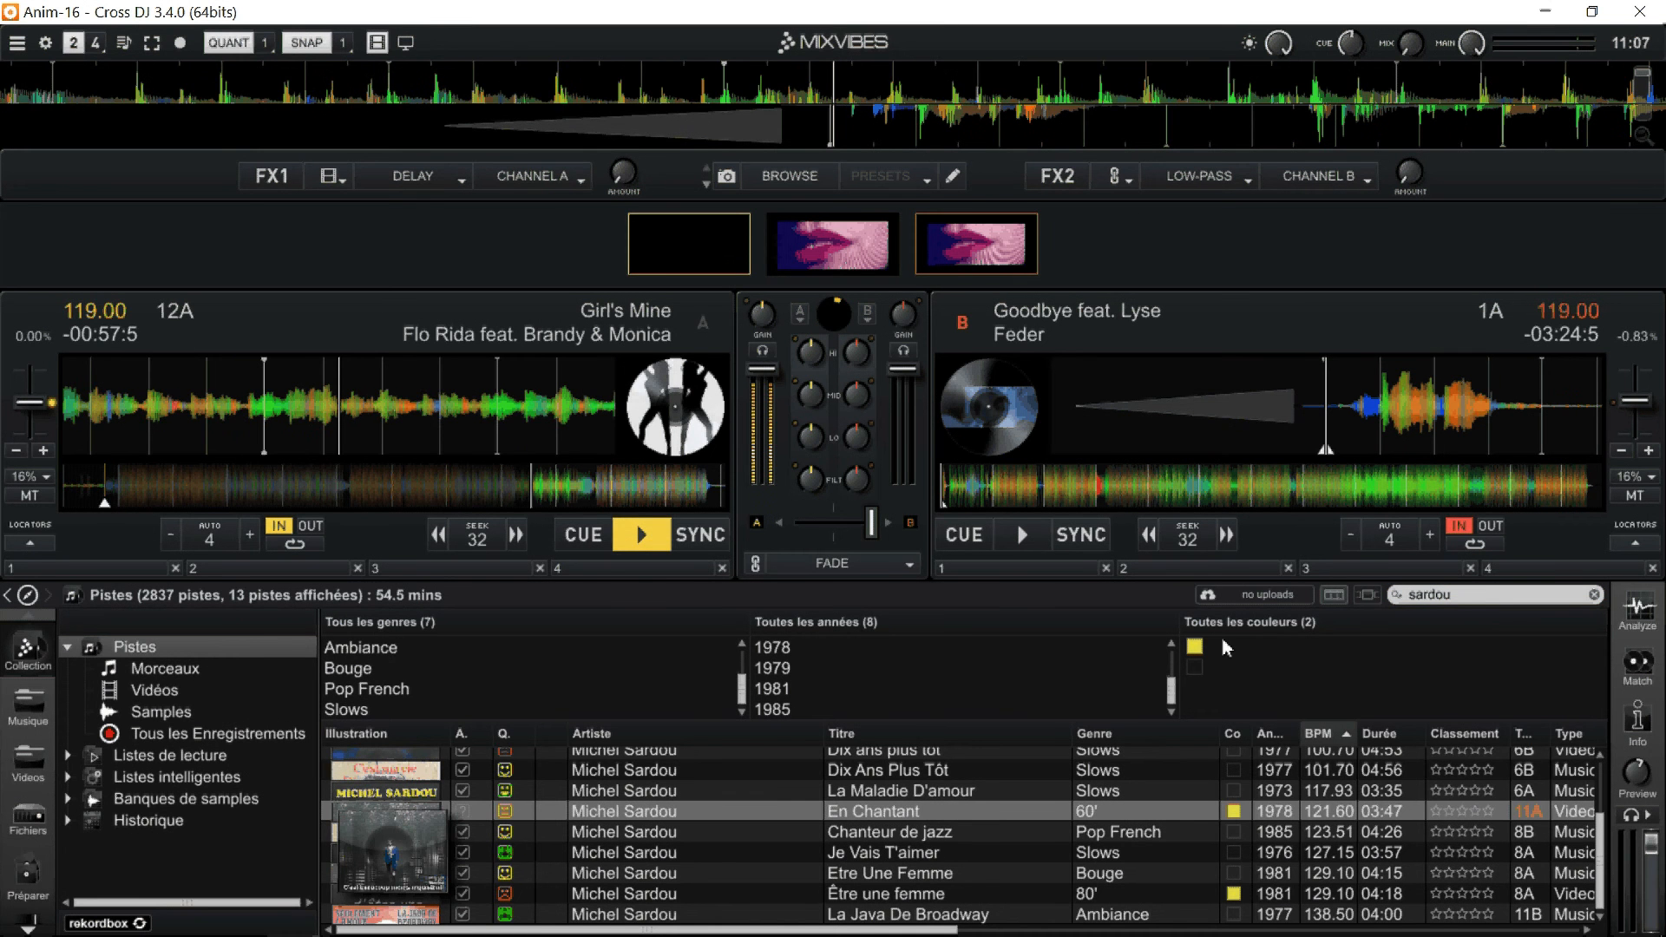
pyautogui.rightClick(918, 811)
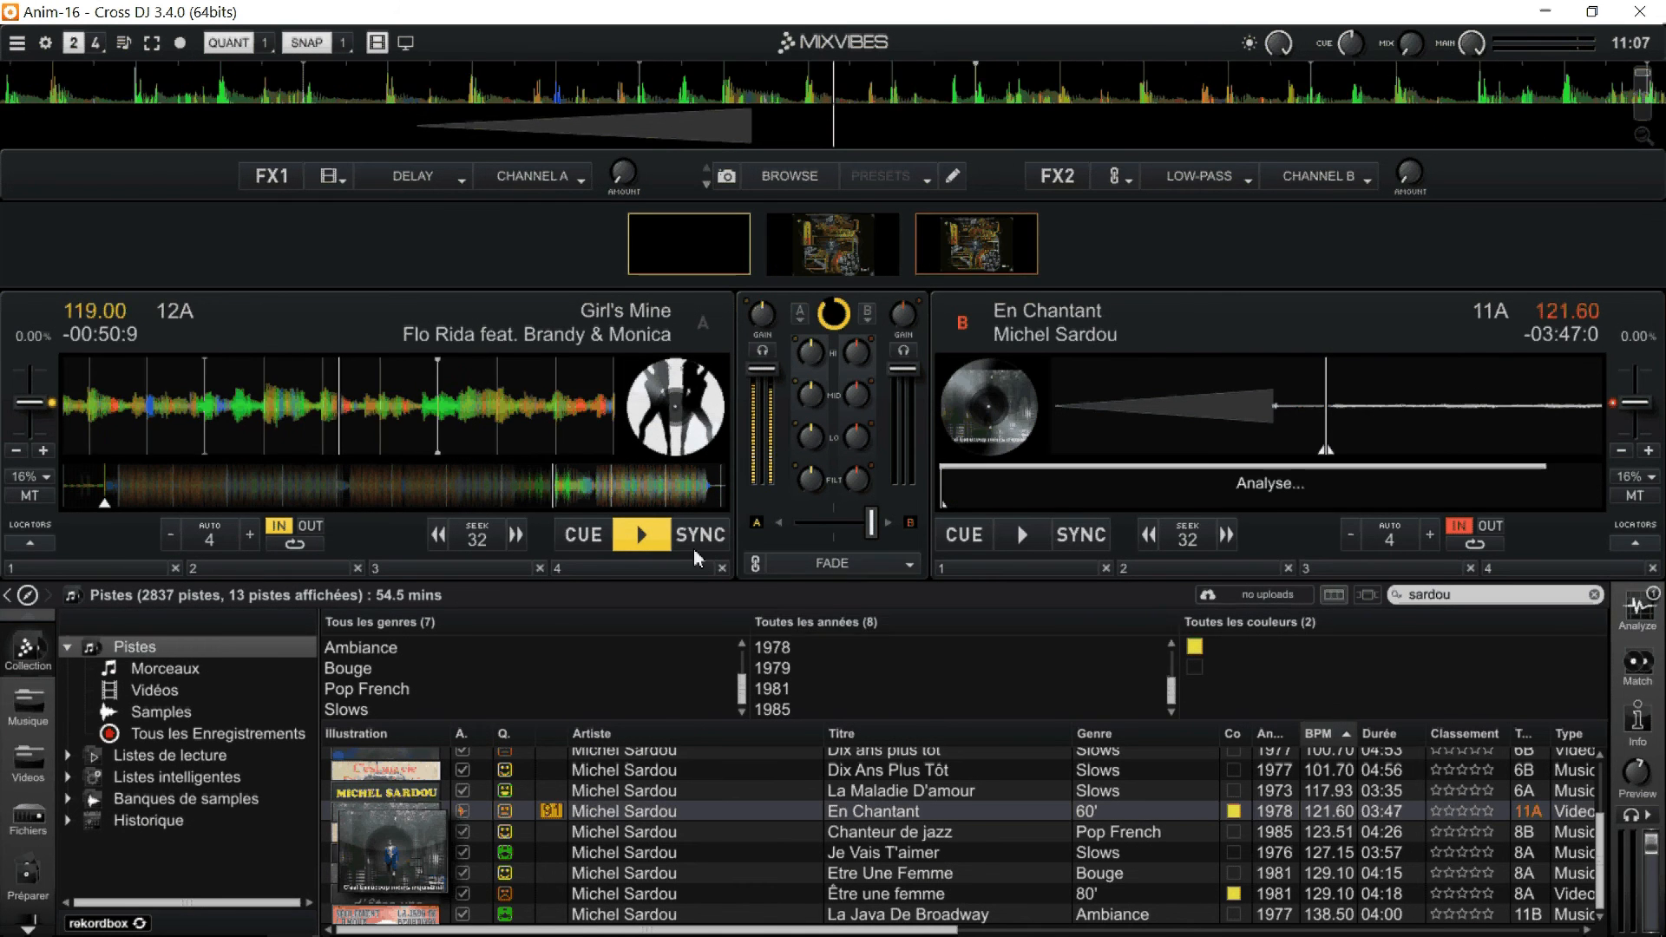
pyautogui.click(1018, 535)
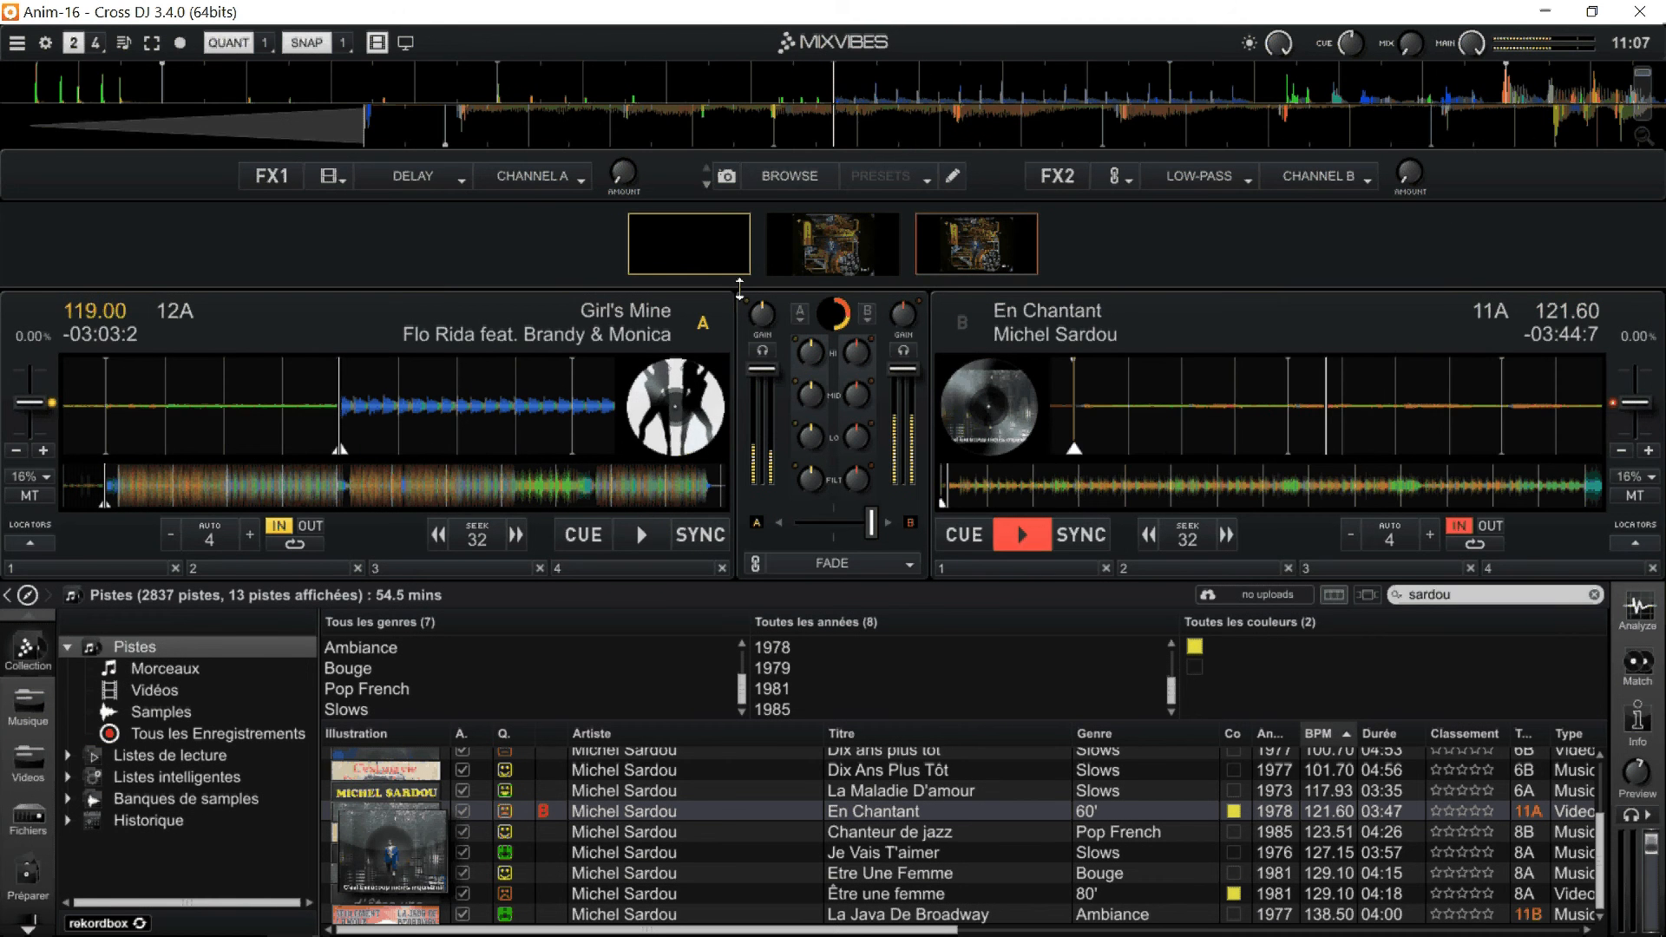
# Enlarge the video preview area, skip ahead in the deck B video, and shrink the area back to small previews.
pyautogui.moveTo(740, 288); pyautogui.dragTo(720, 575)
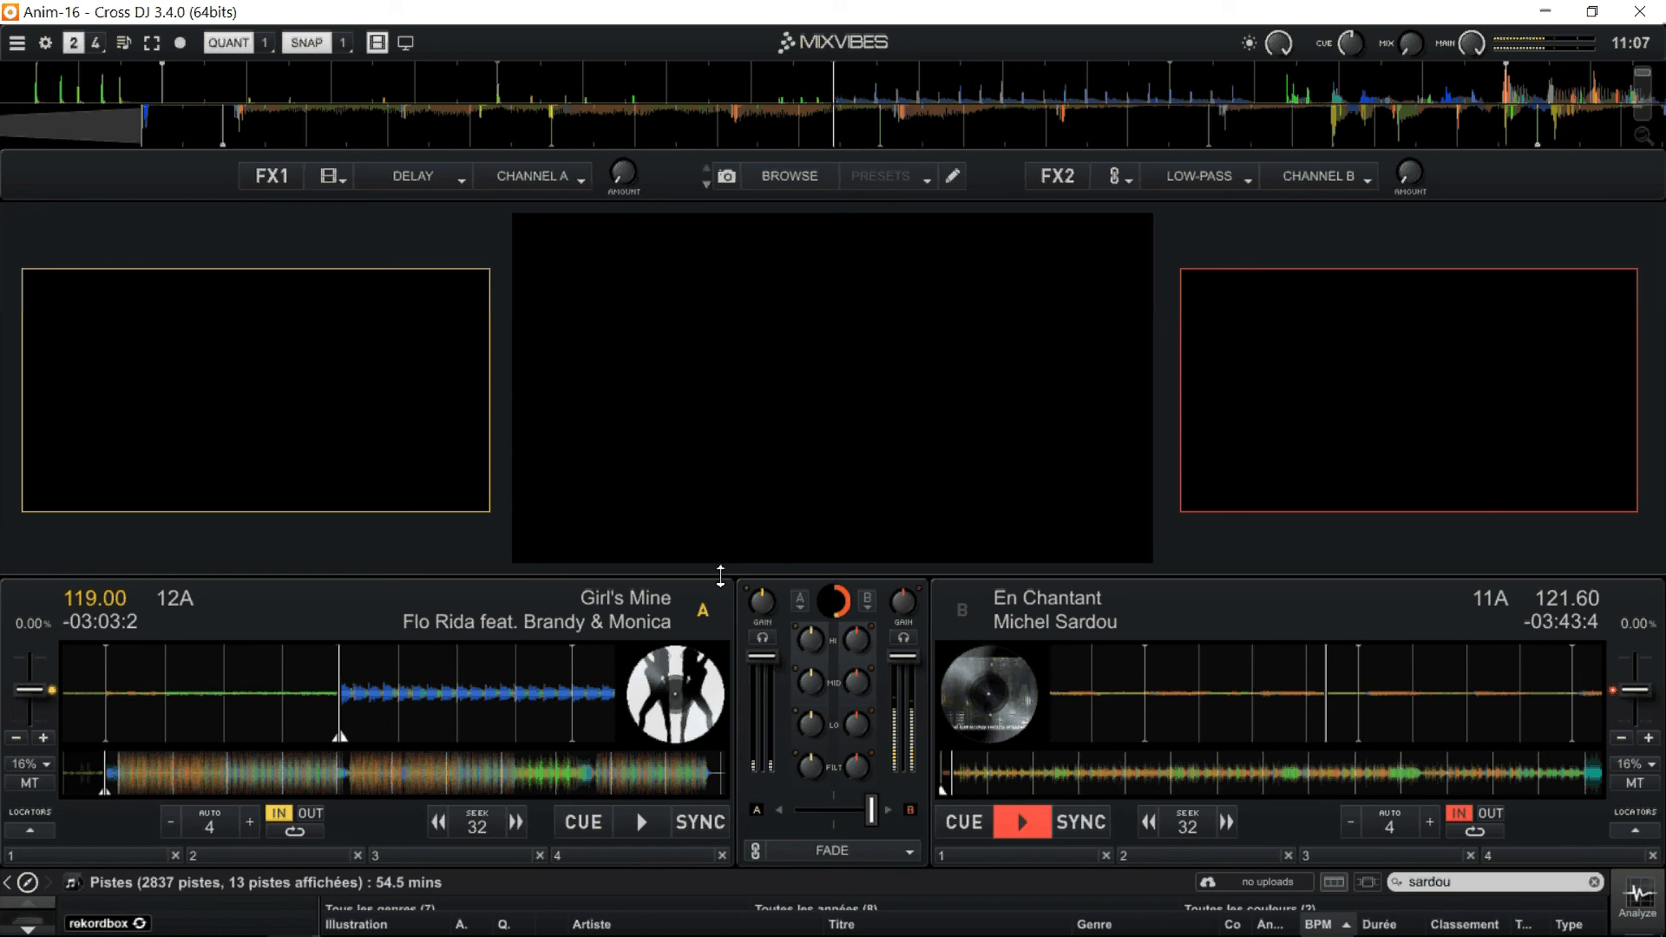
pyautogui.click(1111, 775)
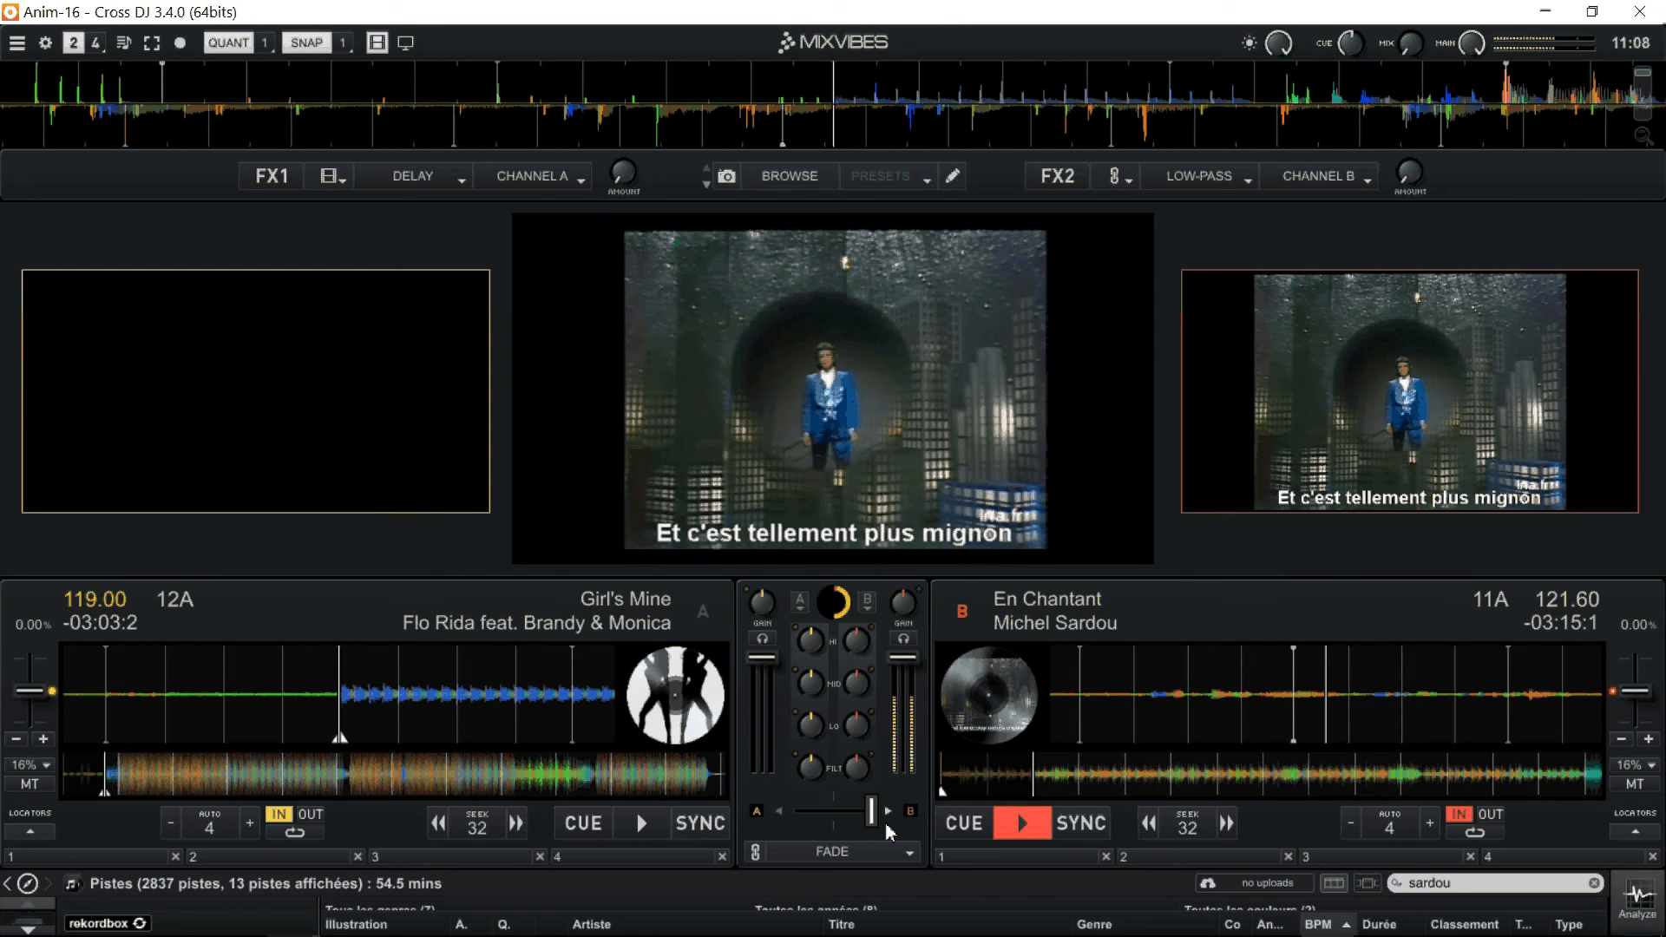
pyautogui.moveTo(711, 569); pyautogui.dragTo(771, 317)
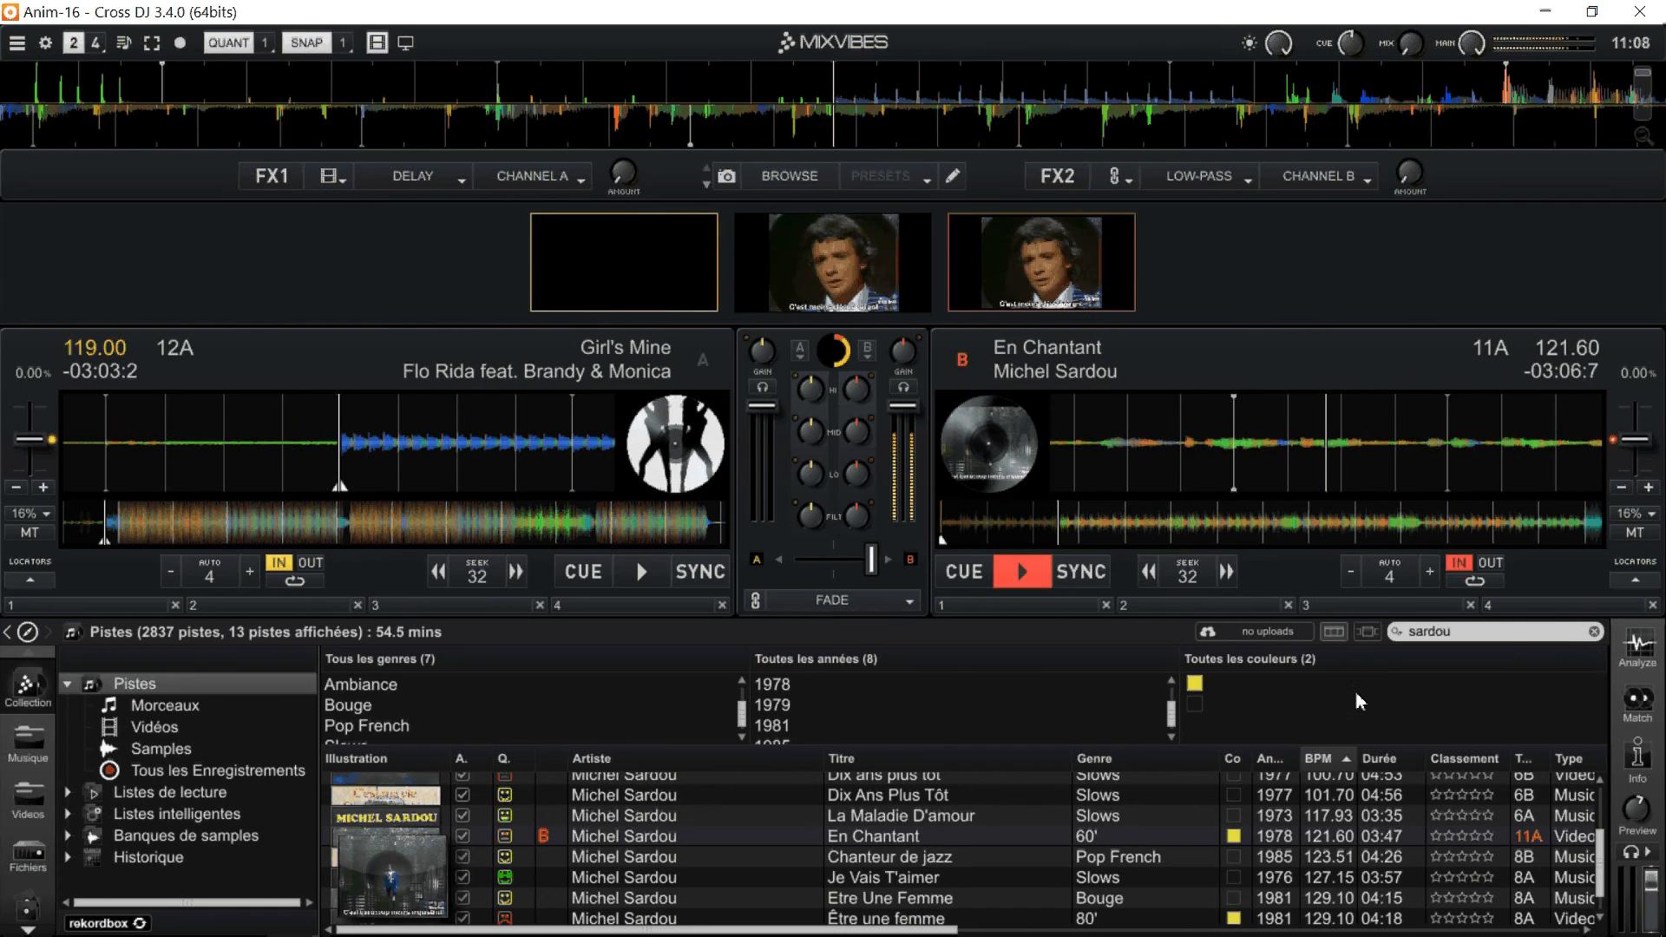
# Filter the tracks by the yellow colour and clear the "sardou" search text.
pyautogui.click(1389, 683)
pyautogui.click(1593, 632)
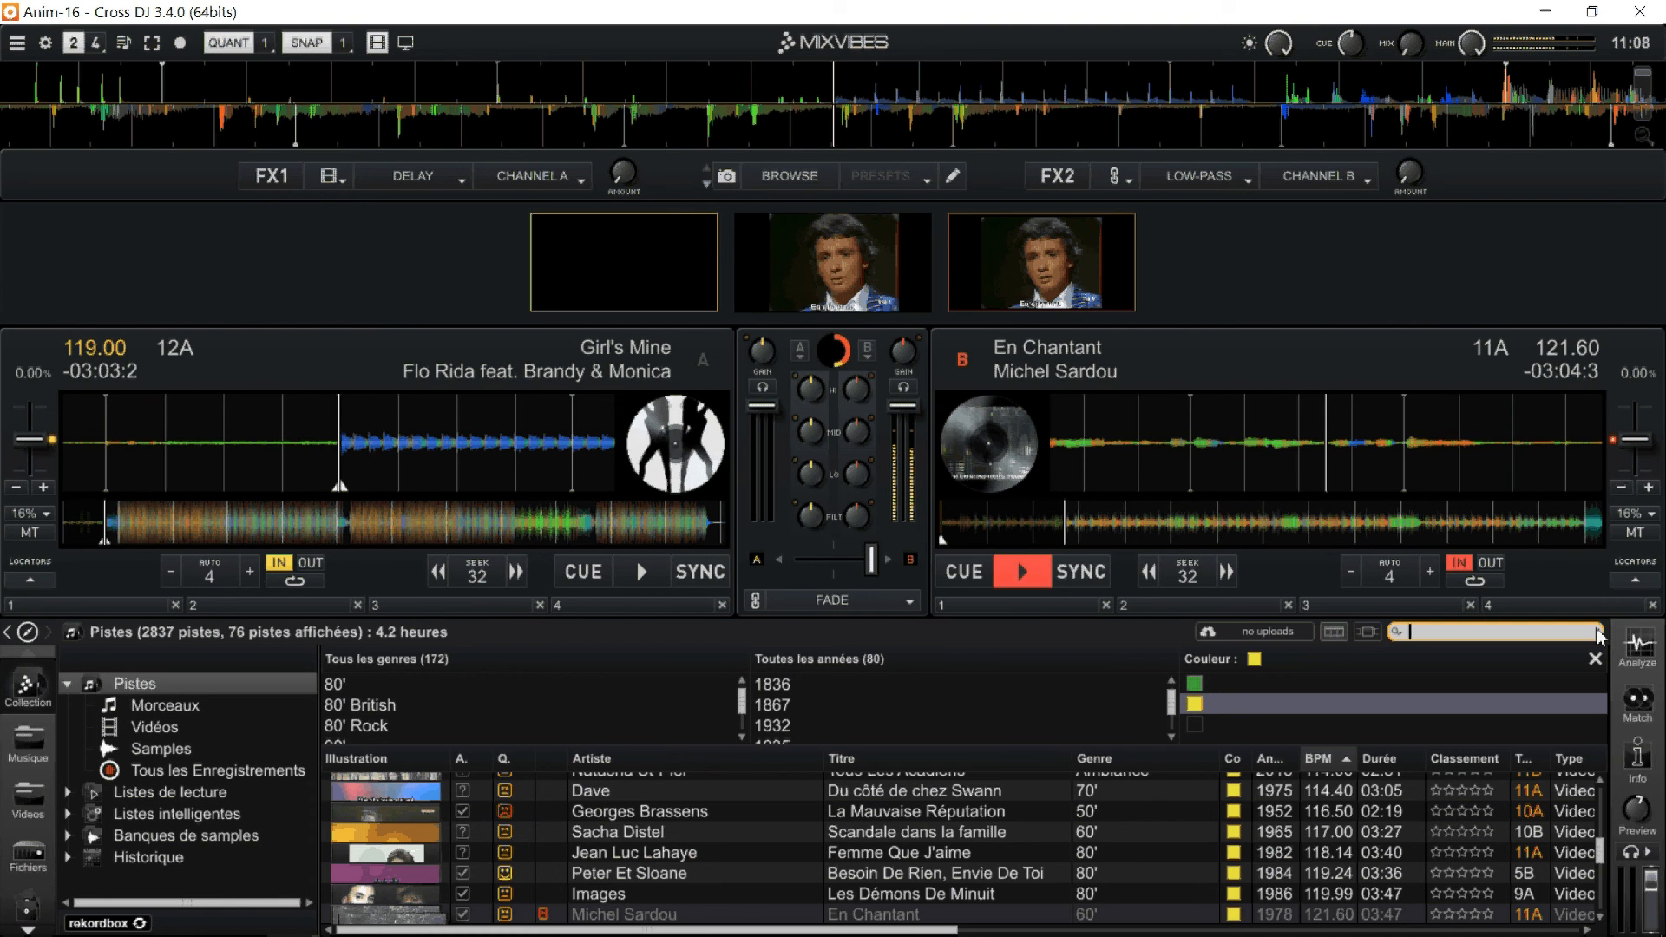
# Switch the colour filter to green to view those tracks, and set it back to yellow.
pyautogui.click(1213, 685)
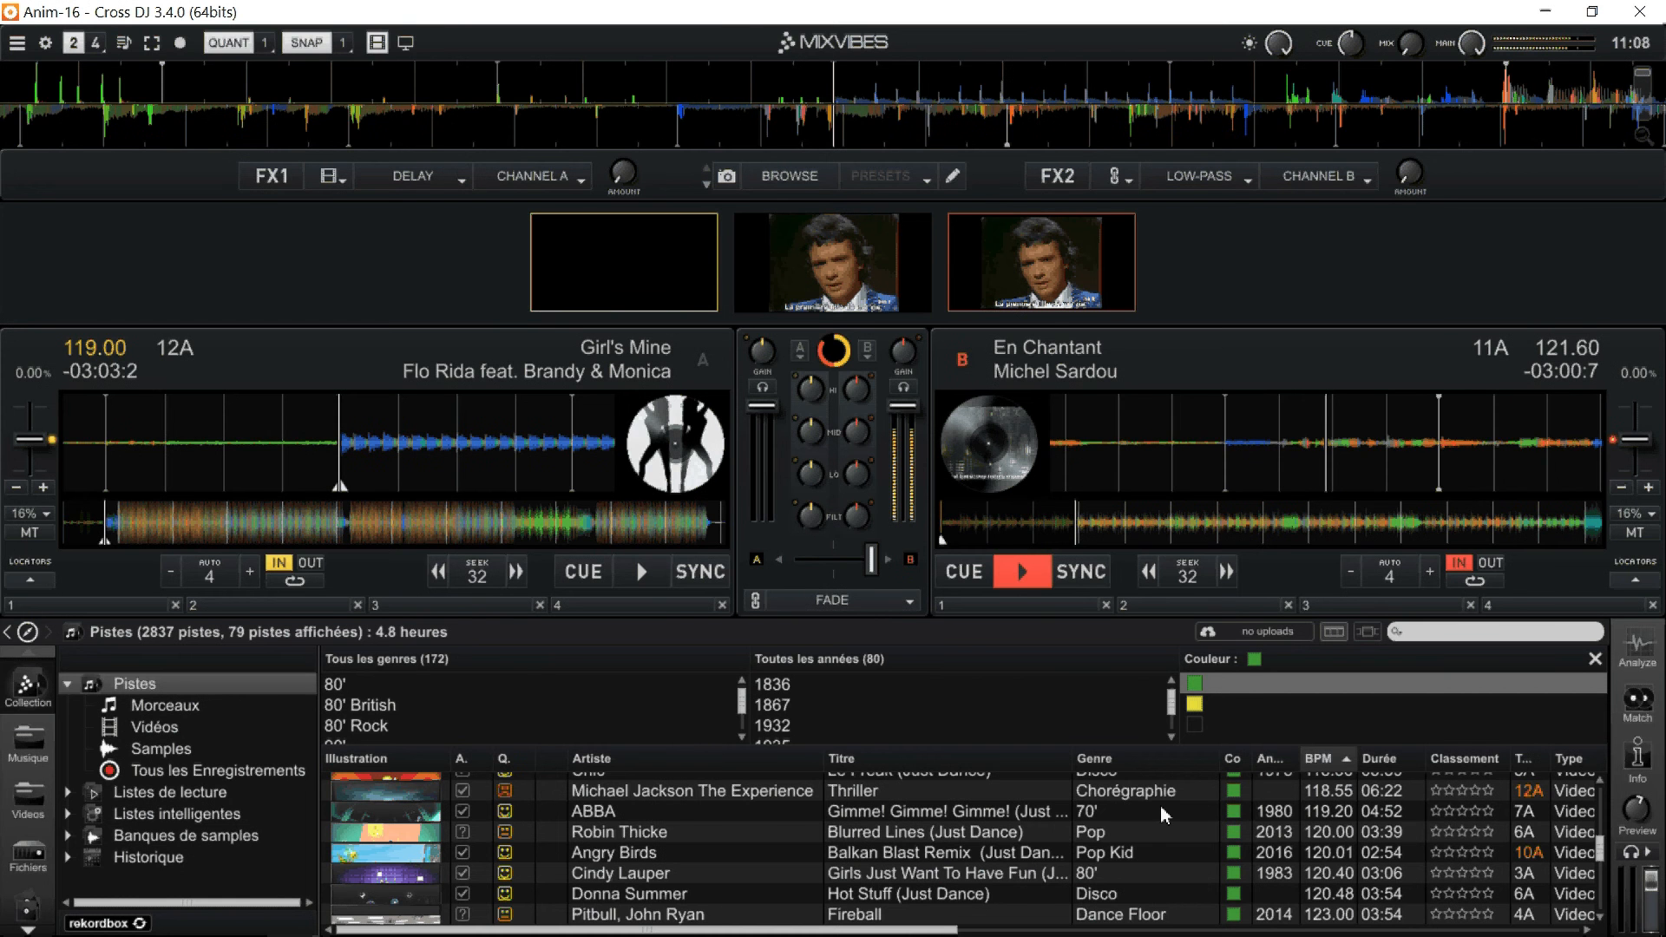
pyautogui.click(1198, 704)
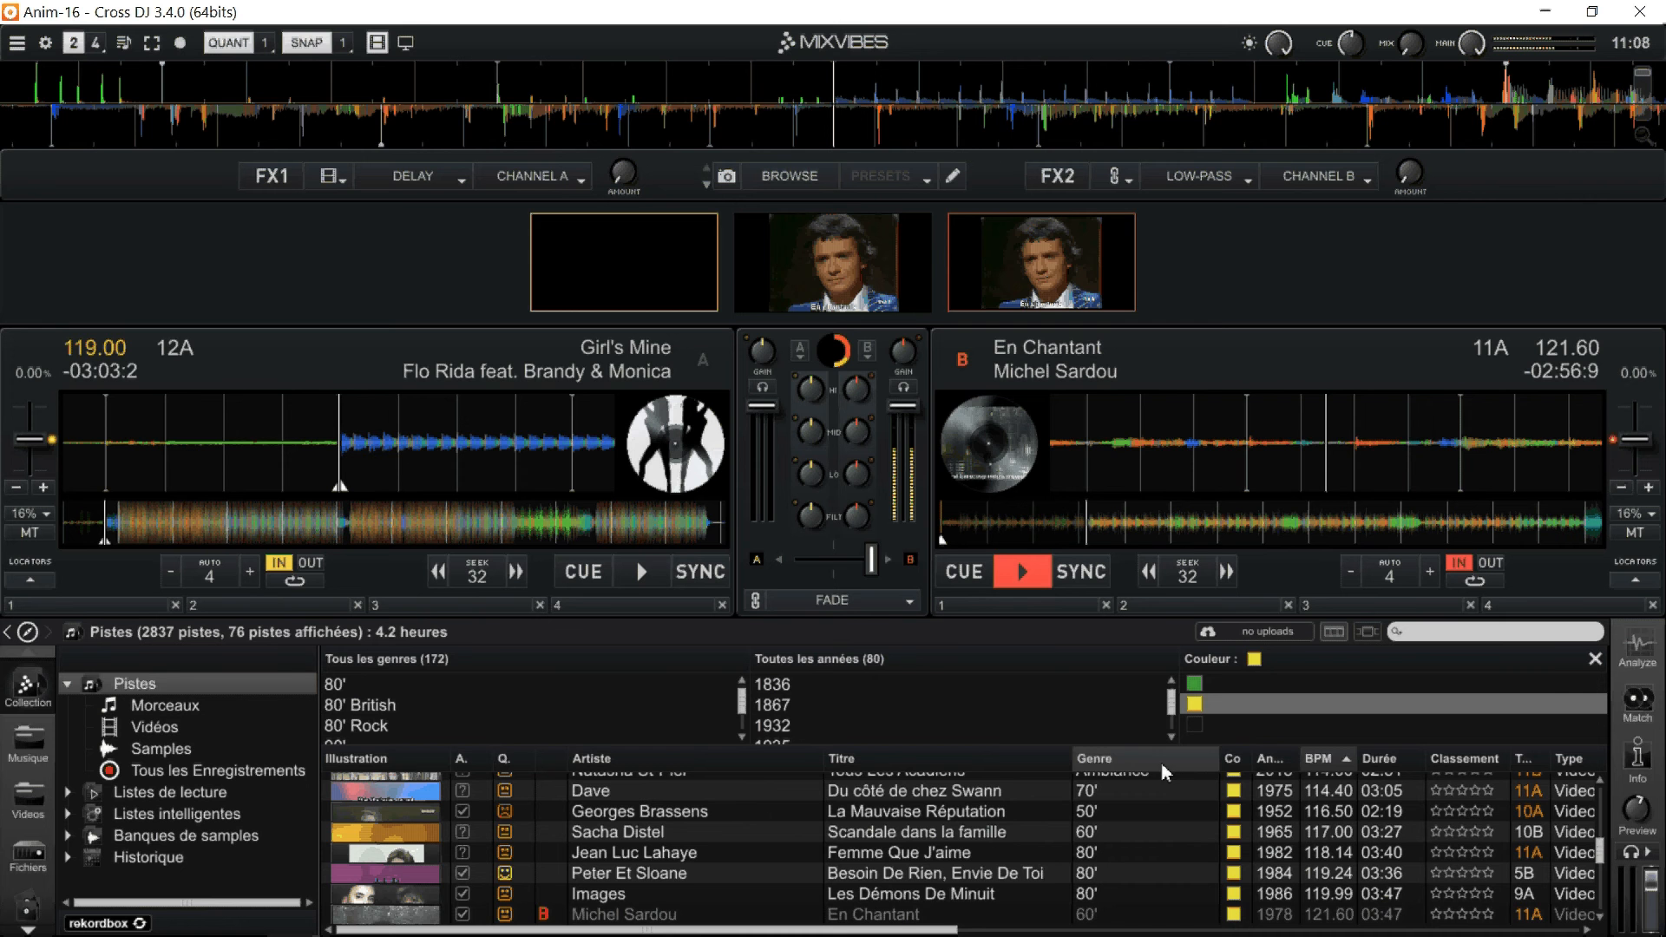
# Sort the yellow tracks by year in ascending order and browse the list through to the 2016 titles.
pyautogui.click(1285, 770)
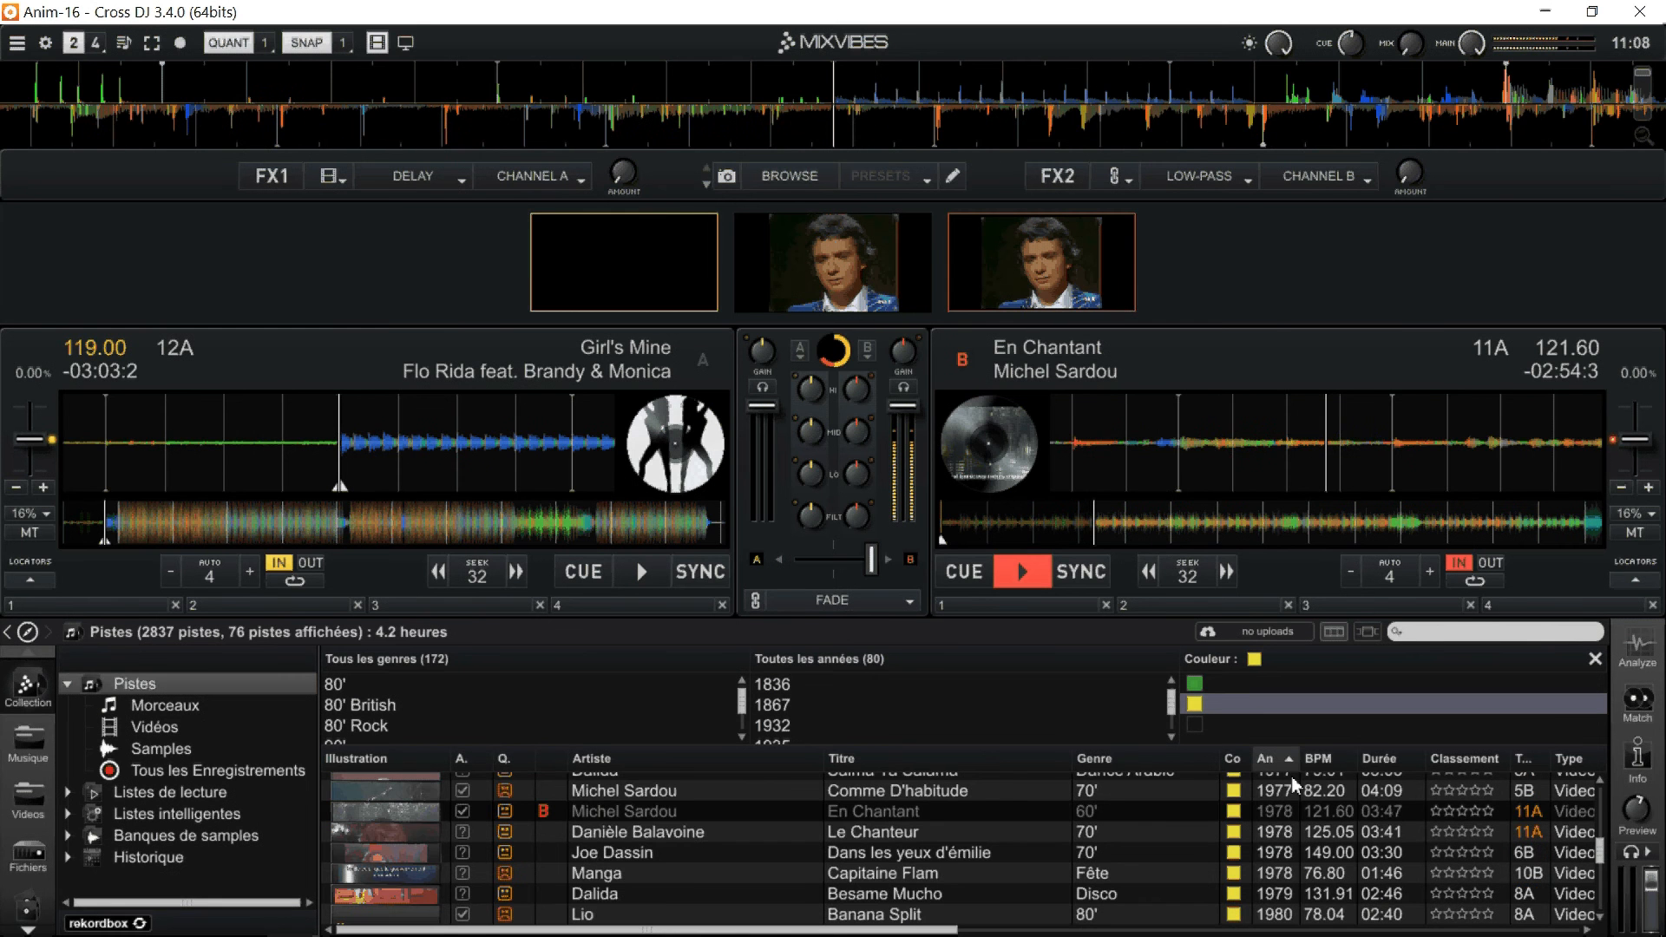
pyautogui.scroll(10, 1280, 824)
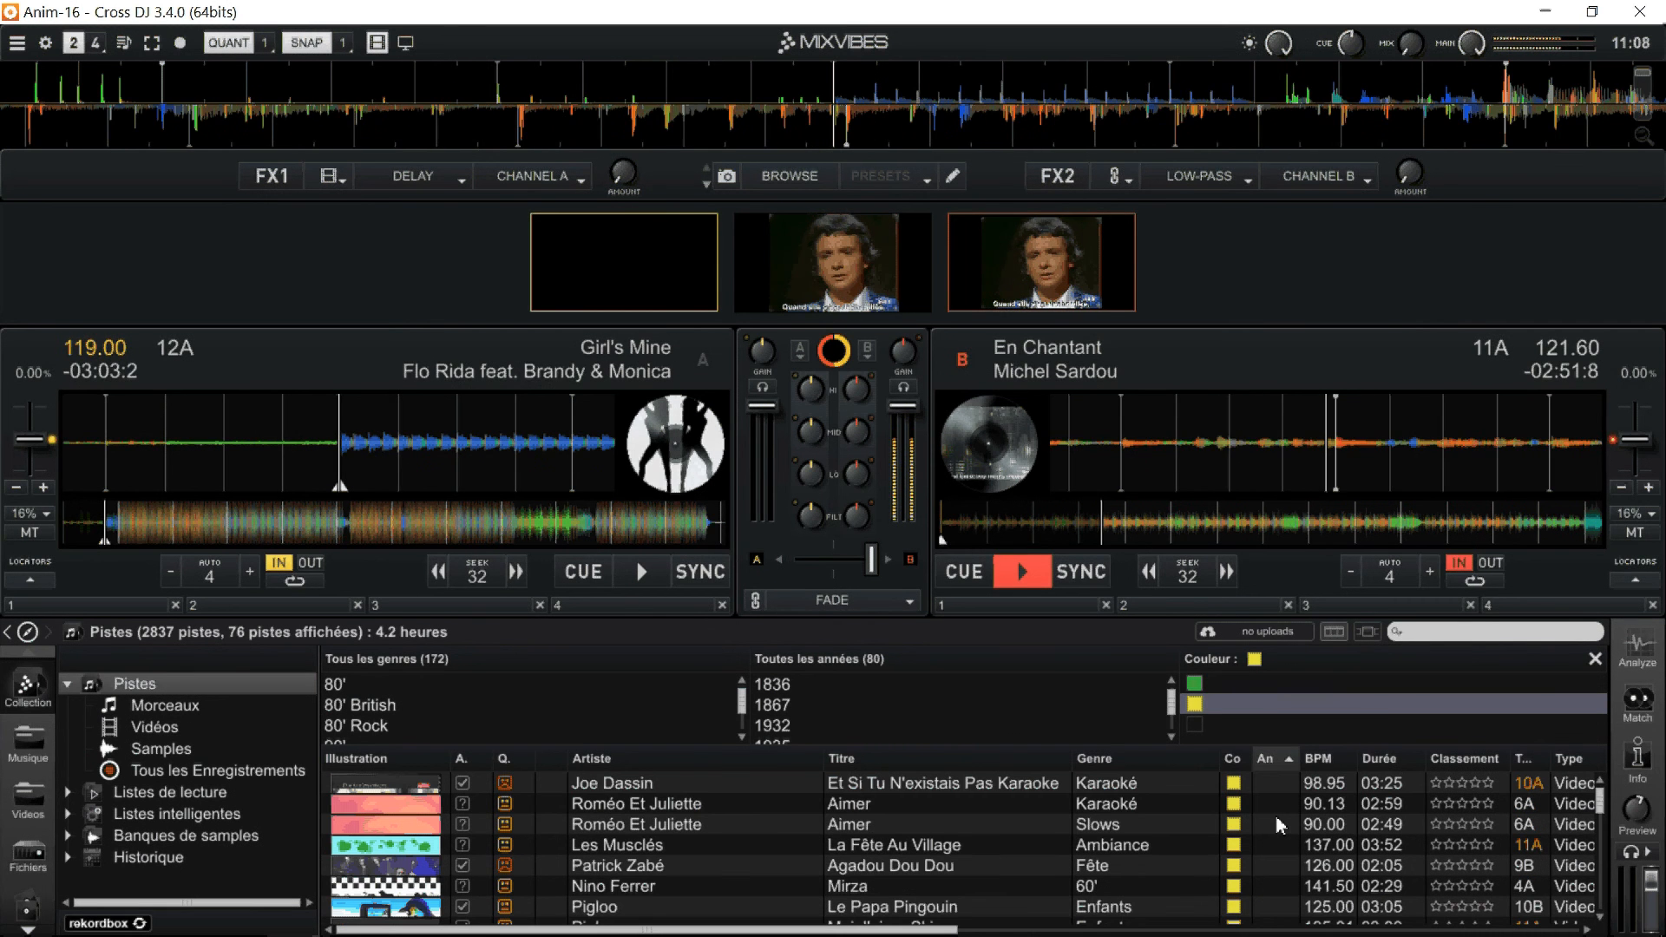
pyautogui.scroll(-10, 1279, 824)
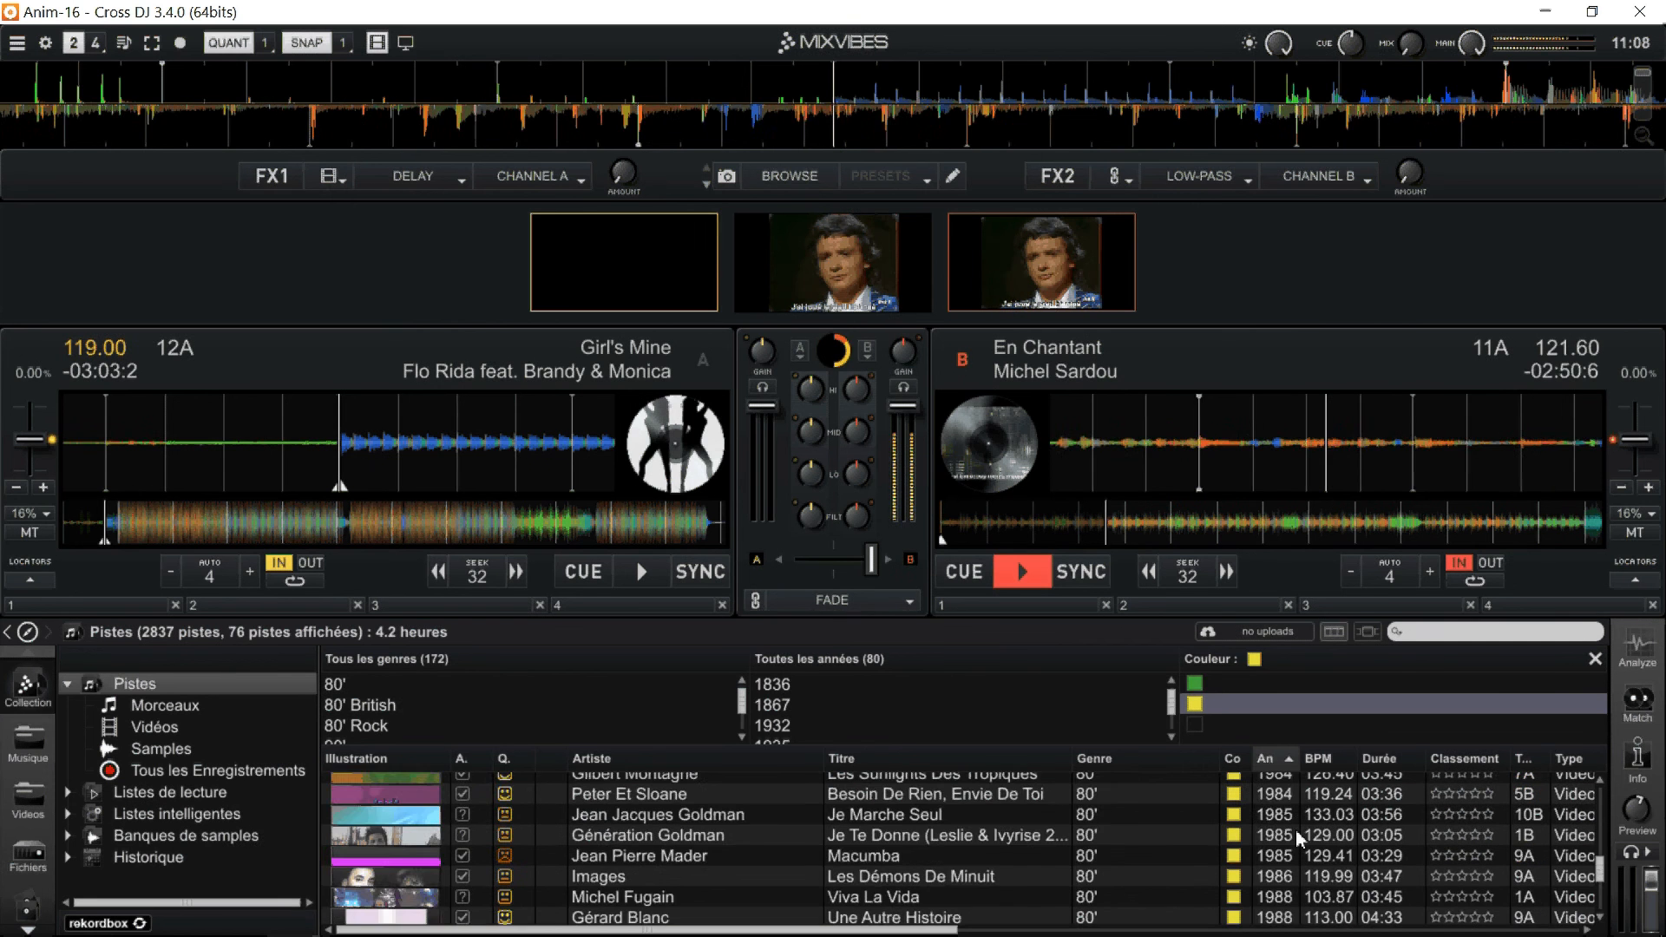
pyautogui.scroll(-10, 1299, 838)
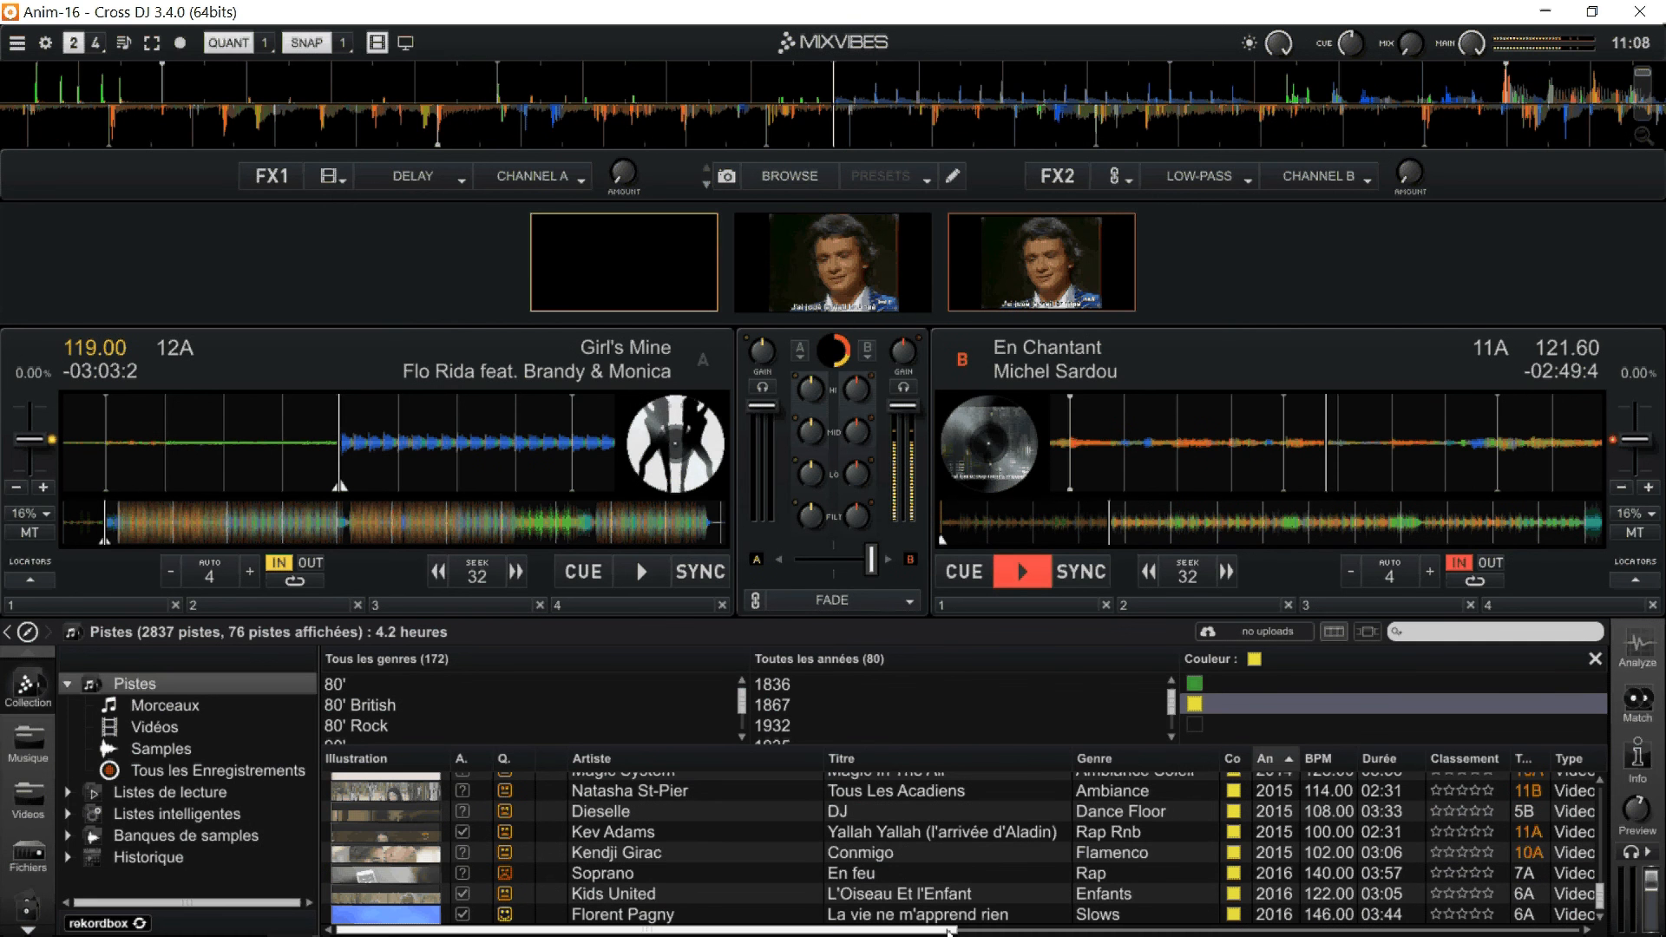
# Load the video "L'Oiseau Et l'Enfant" onto deck A and play it with the crossfader moved fully to side A.
pyautogui.click(888, 900)
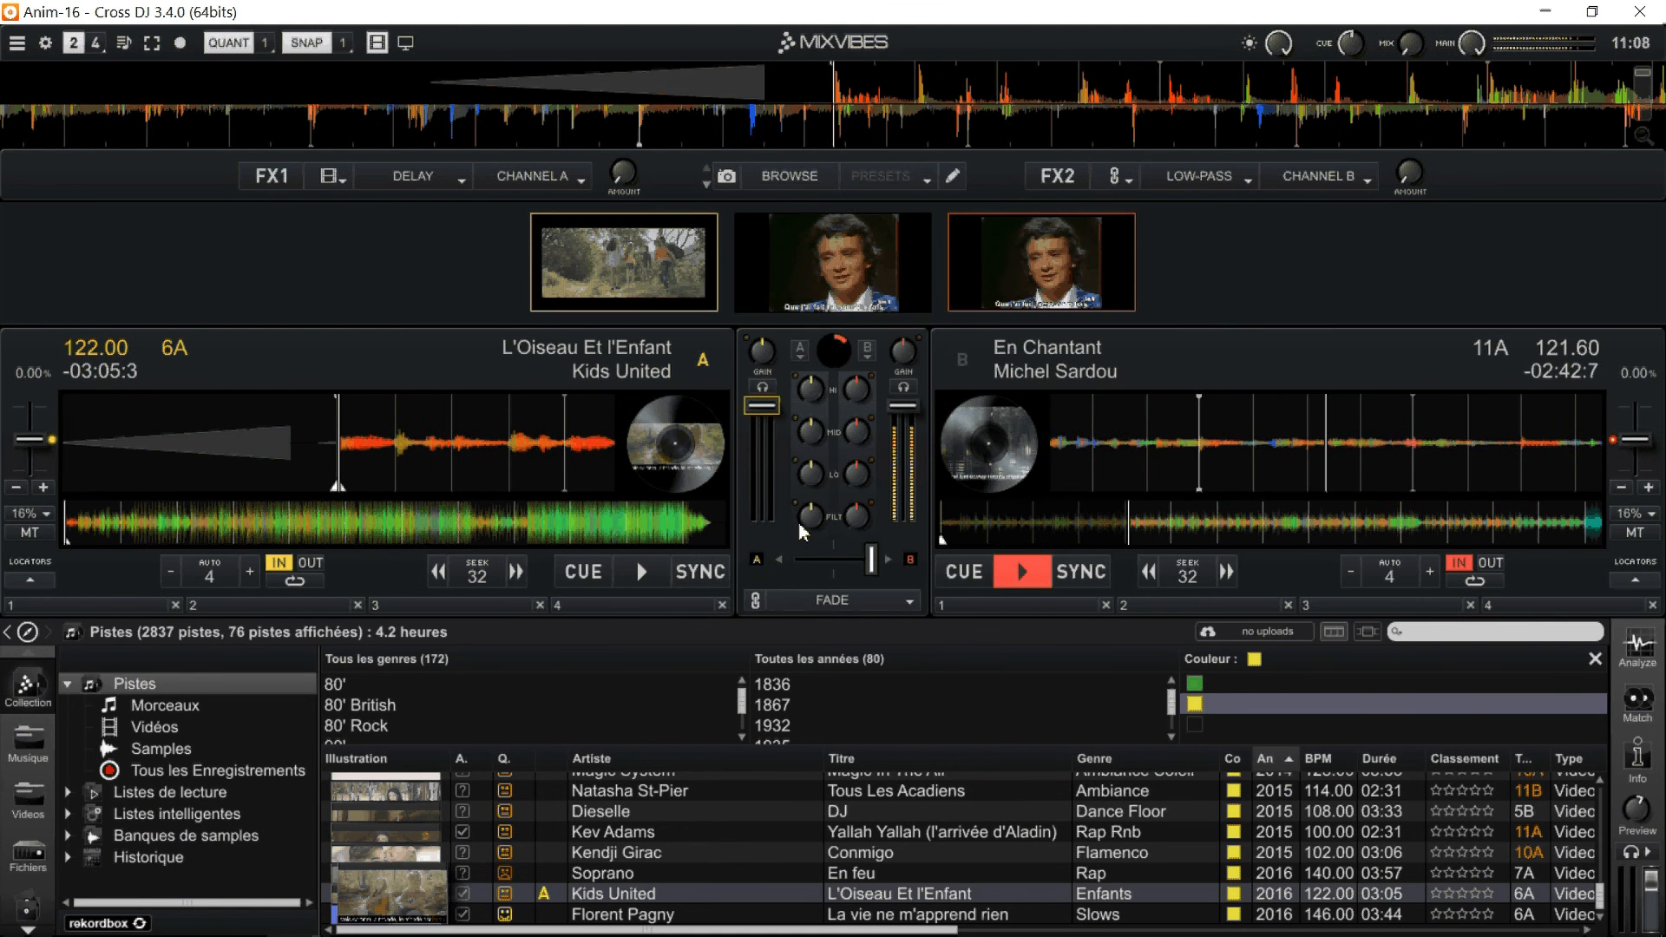
pyautogui.moveTo(871, 560); pyautogui.dragTo(794, 561)
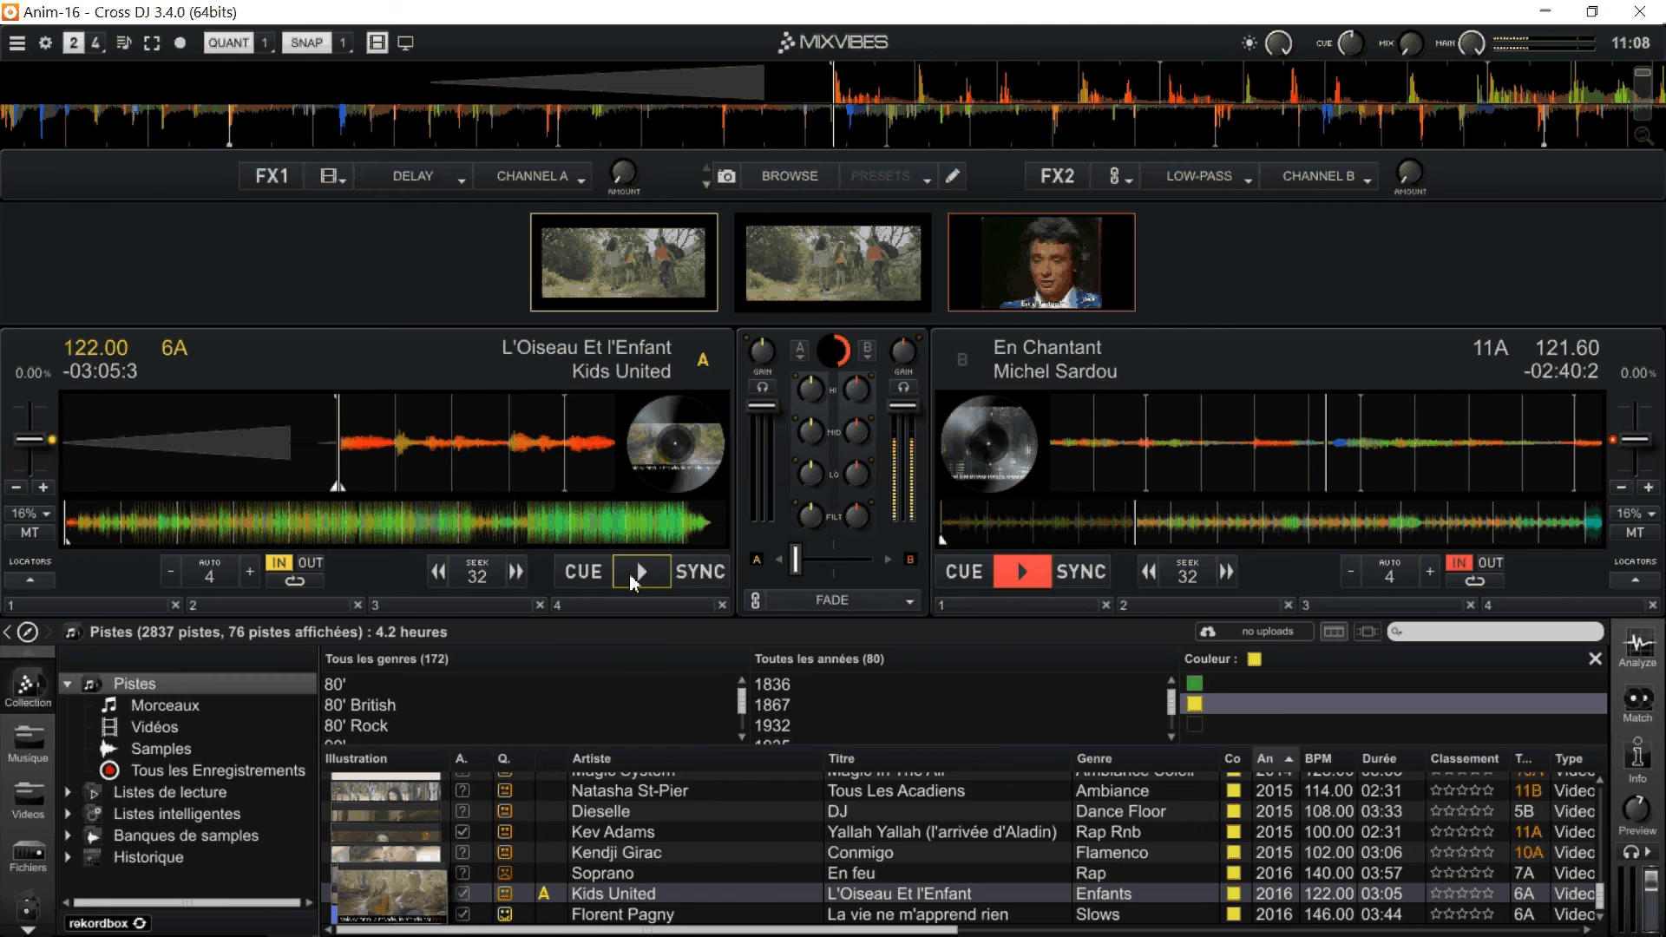
pyautogui.click(637, 571)
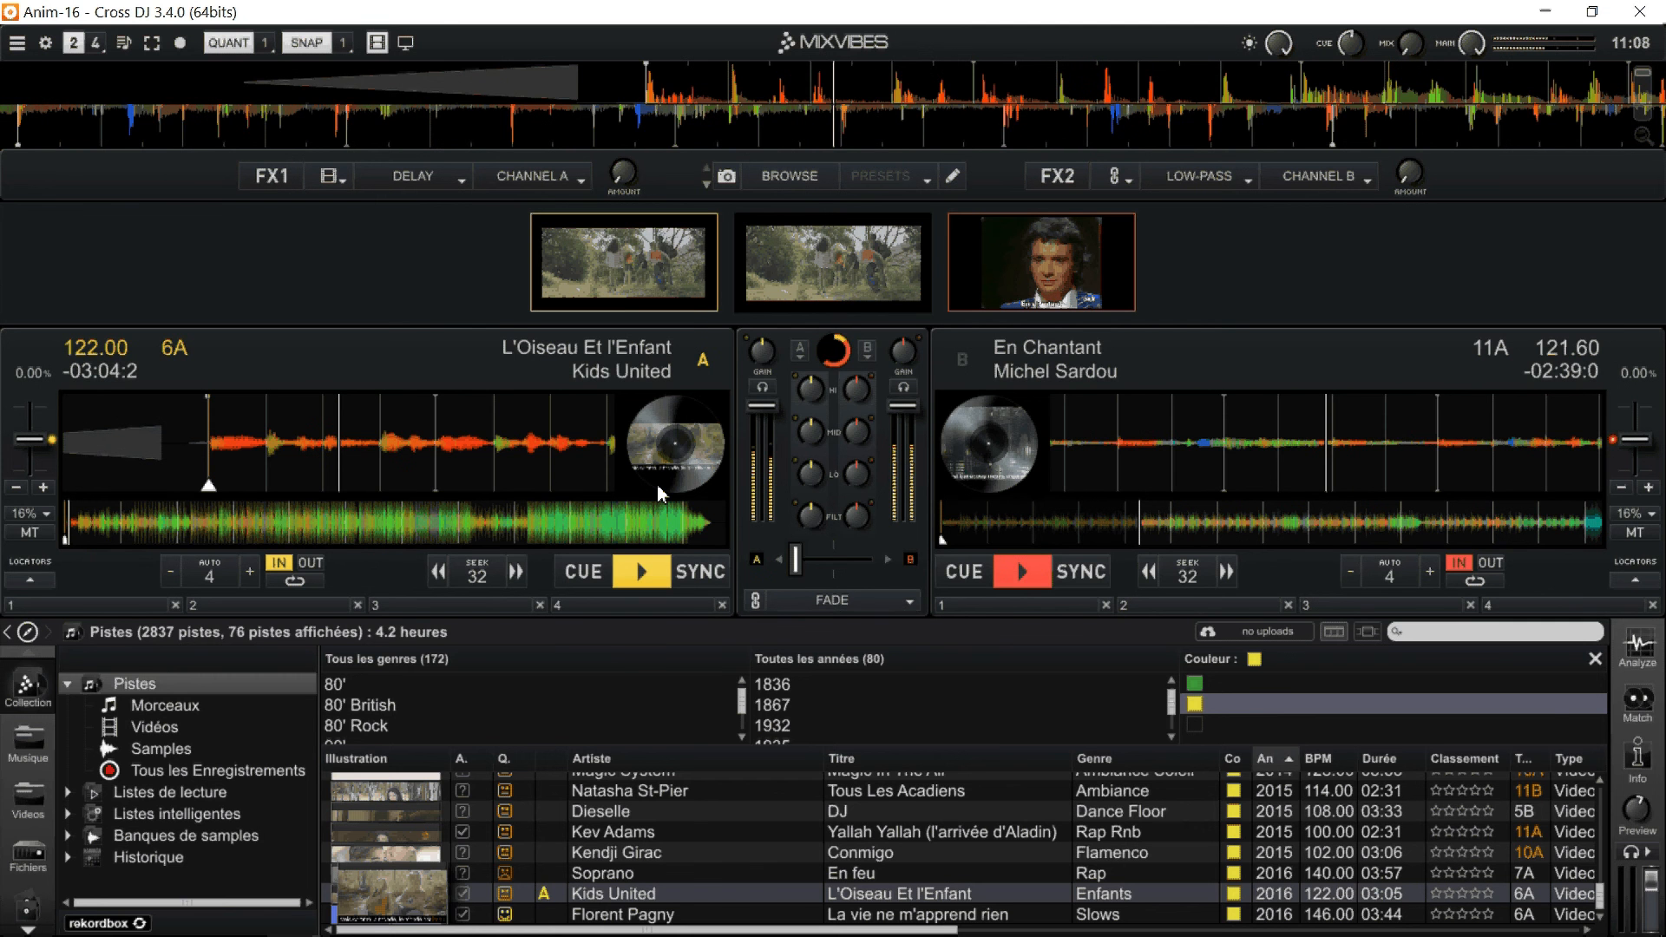
# Enlarge the video preview area and leave only deck A playing at full volume, with deck B returned to its cue point.
pyautogui.moveTo(693, 323); pyautogui.dragTo(678, 572)
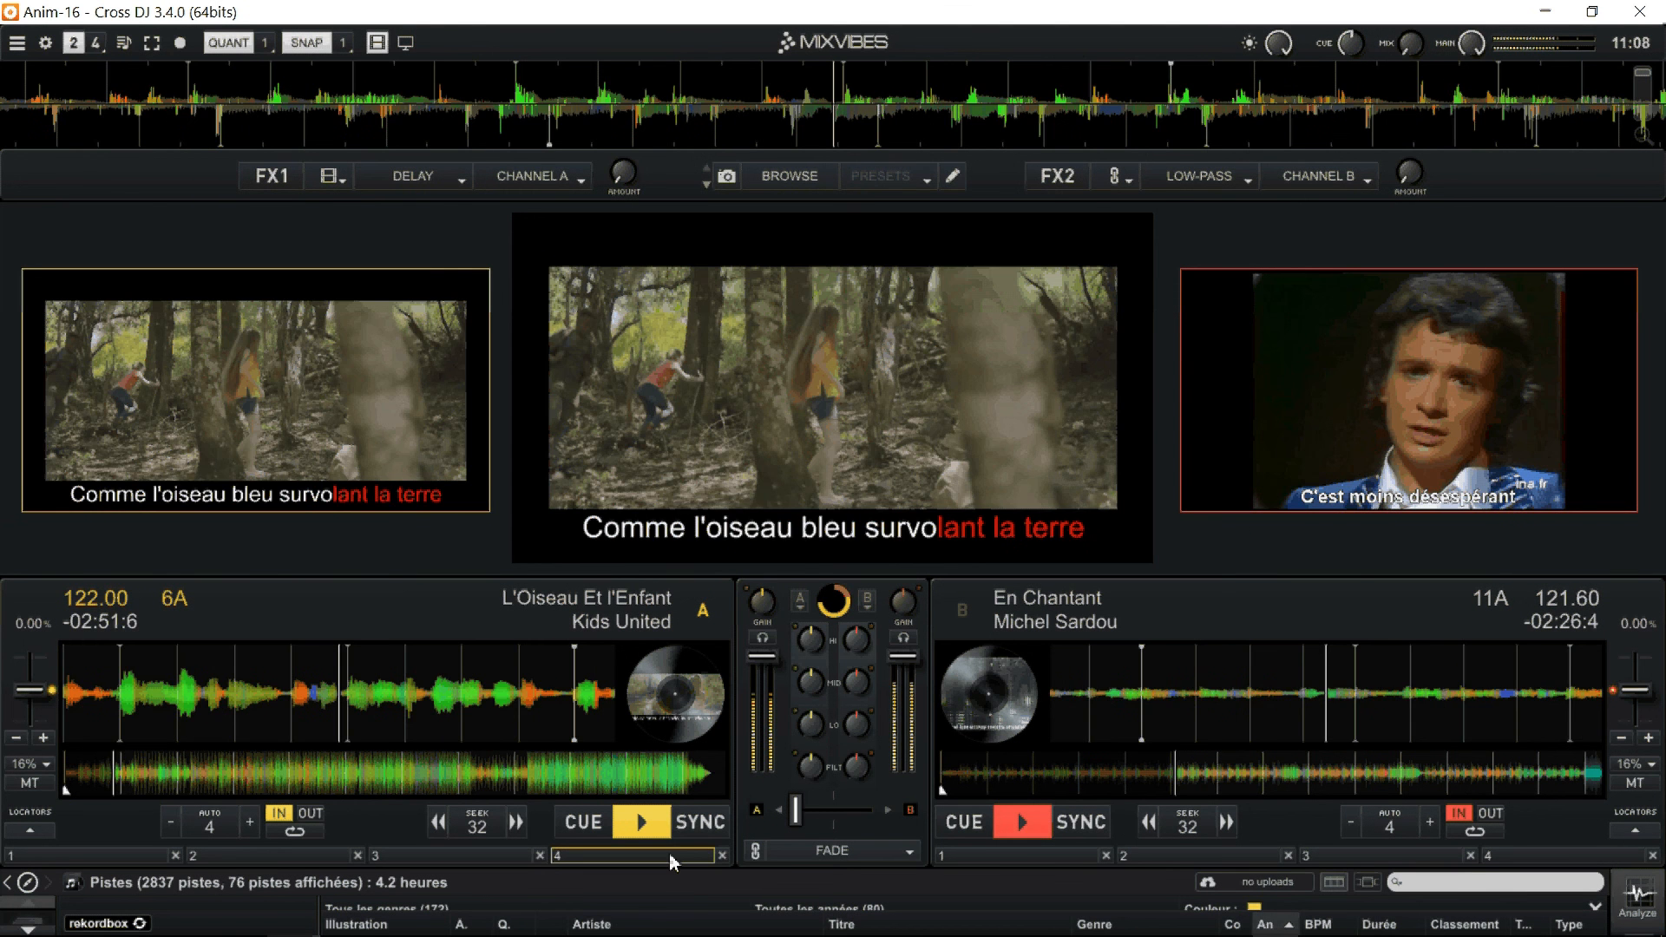
pyautogui.click(963, 822)
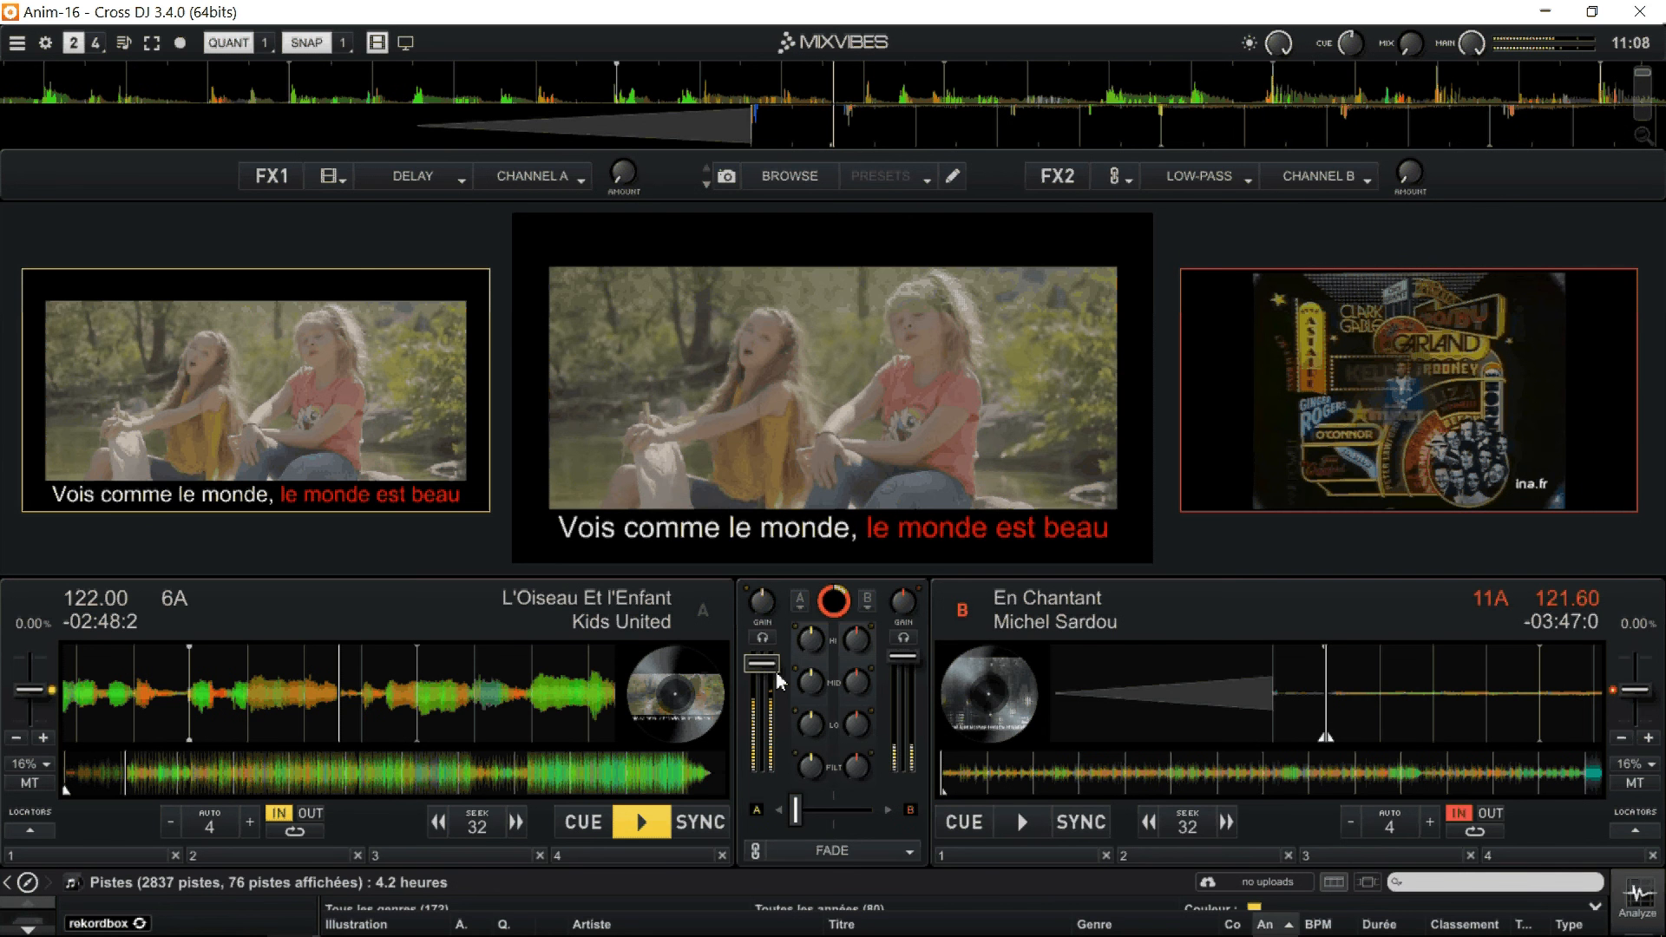
pyautogui.moveTo(777, 679)
pyautogui.mouseDown()
pyautogui.moveTo(773, 774)
pyautogui.moveTo(797, 681)
pyautogui.moveTo(778, 723)
pyautogui.moveTo(778, 657)
pyautogui.mouseUp()
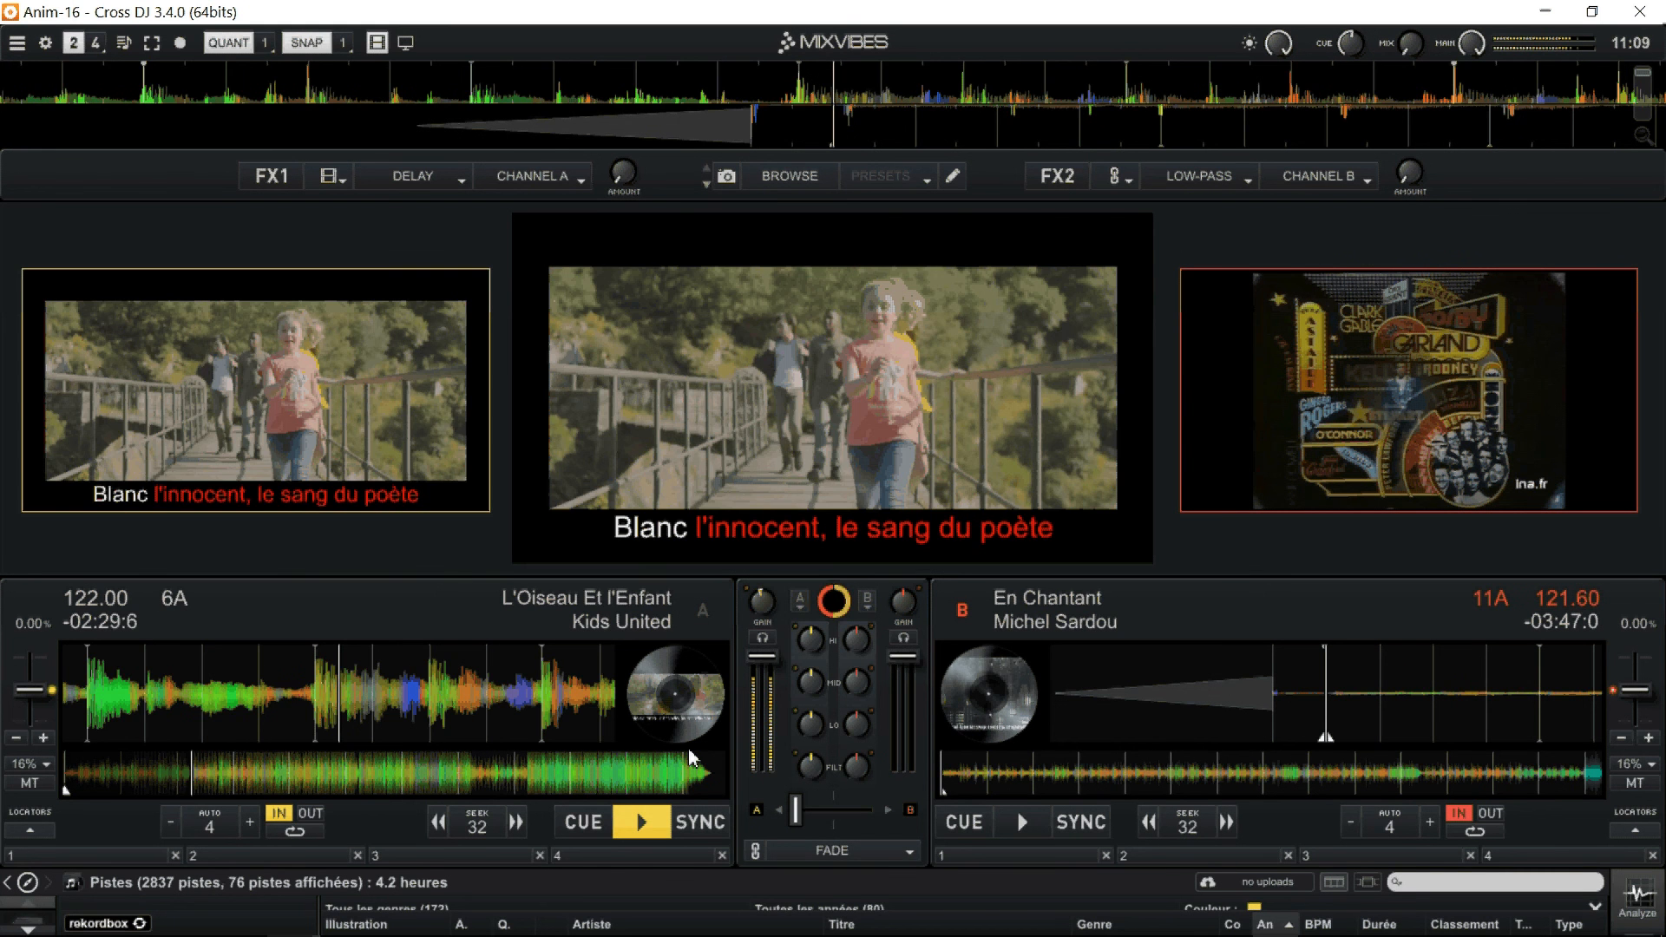
# Return deck A to its cue point and shrink the video area back to small previews.
pyautogui.click(583, 822)
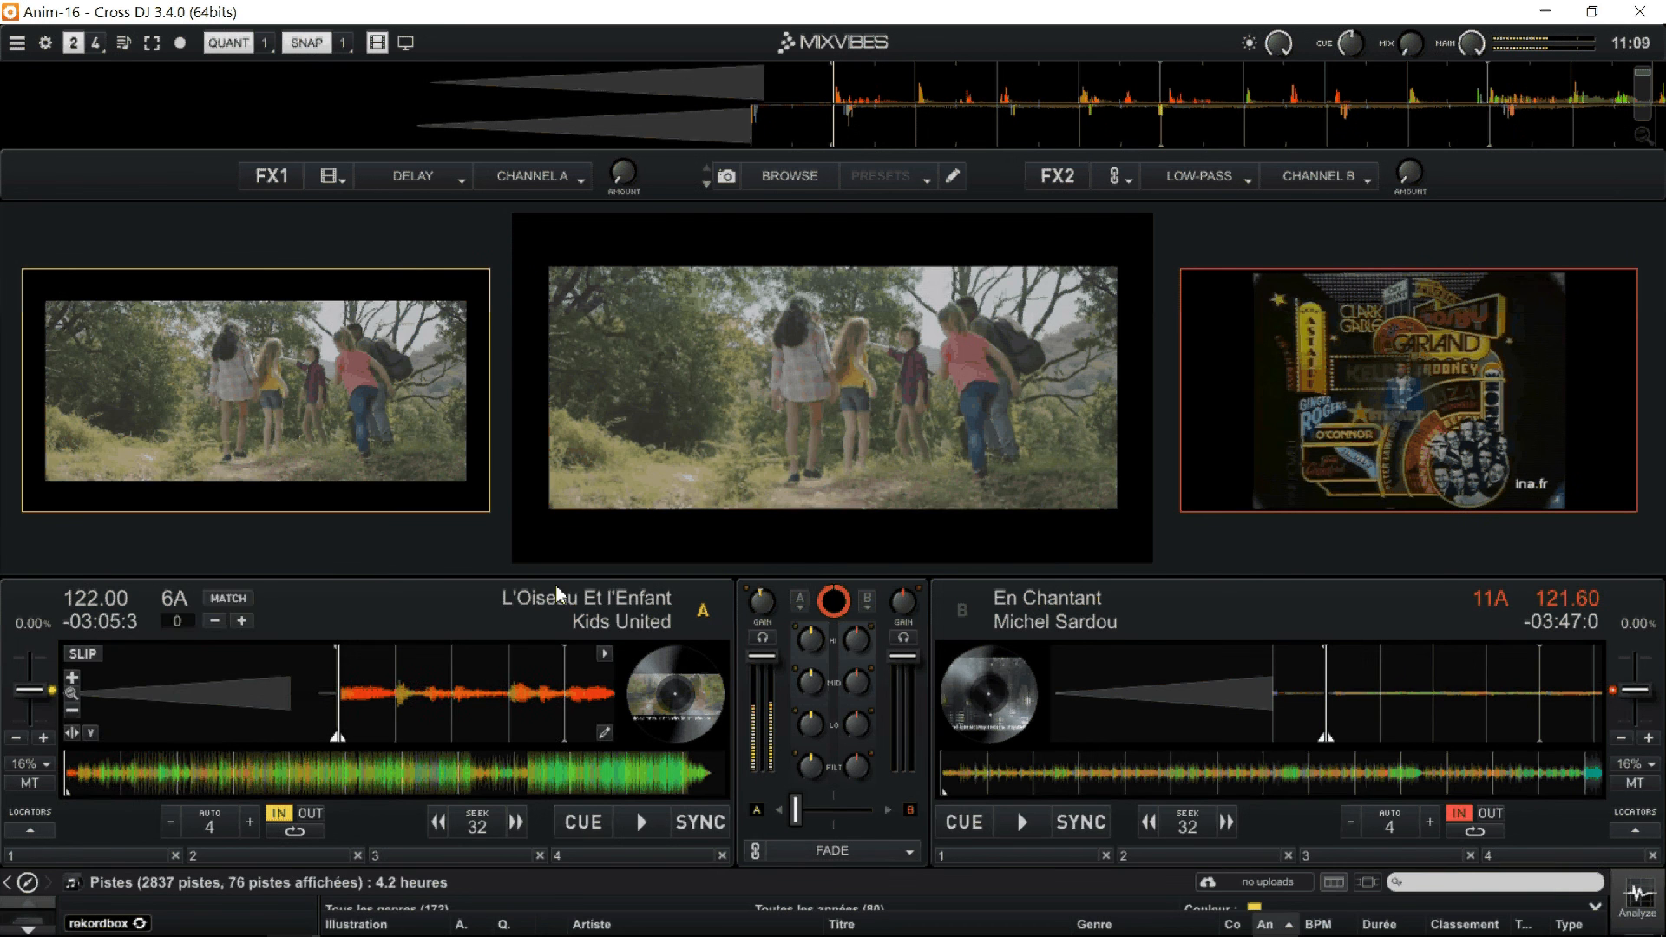
pyautogui.moveTo(541, 583); pyautogui.dragTo(598, 297)
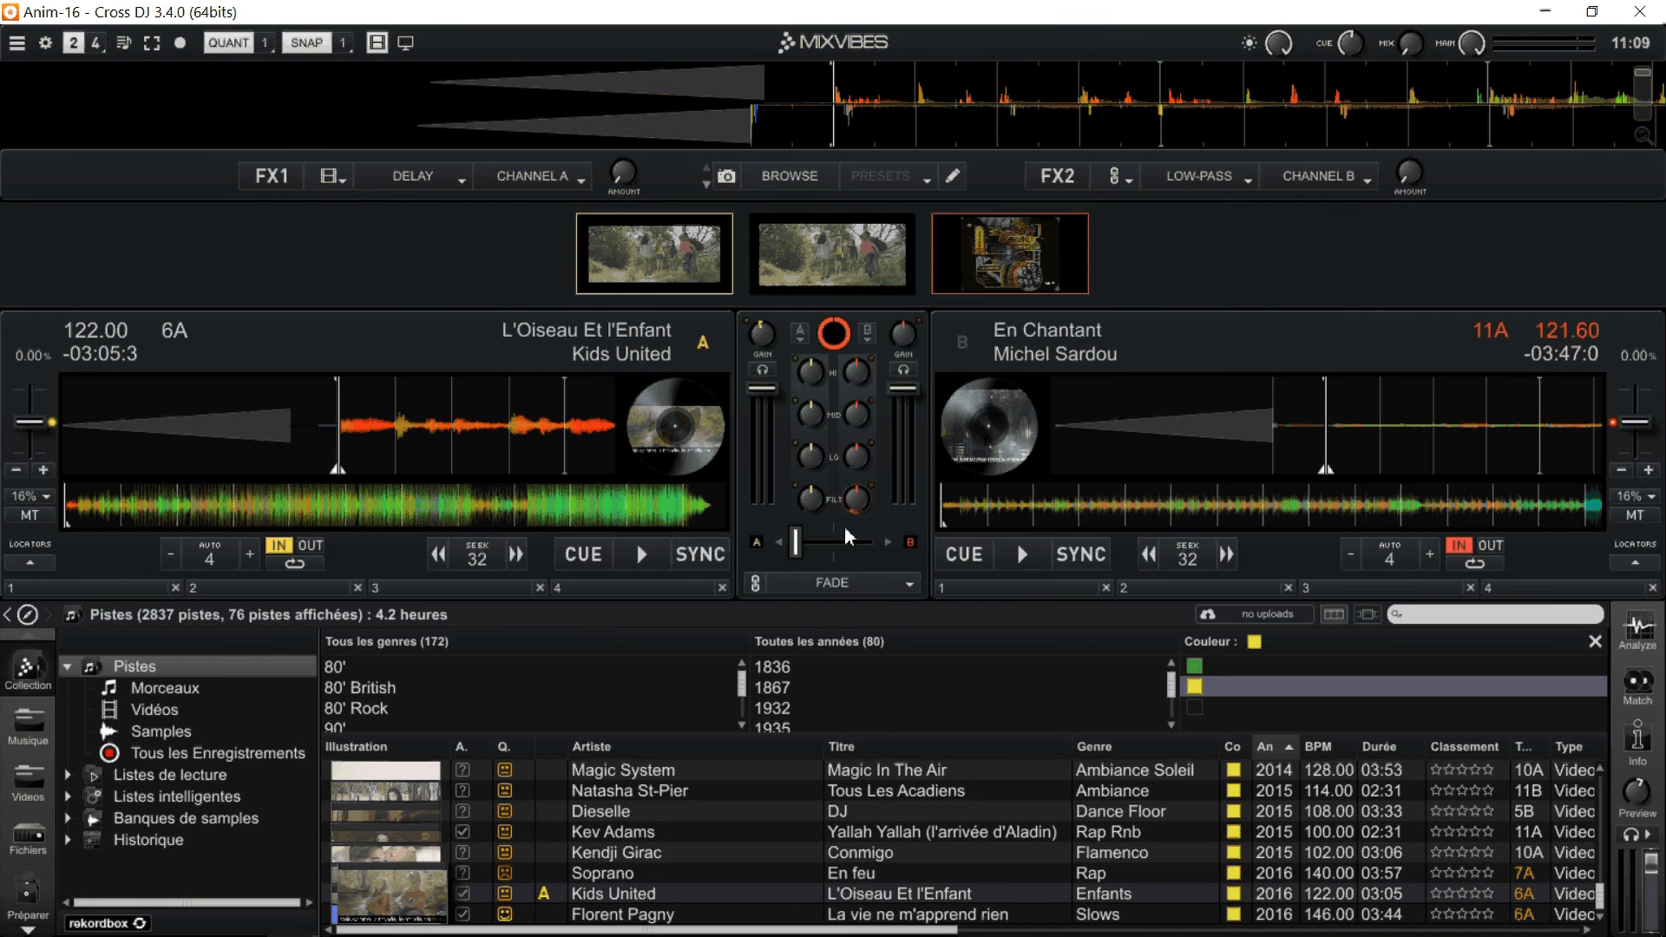
# Filter the yellow tracks by the genres 80', 80' British and 80' Rock, and select "Les Démons De Minuit" among them.
pyautogui.click(375, 670)
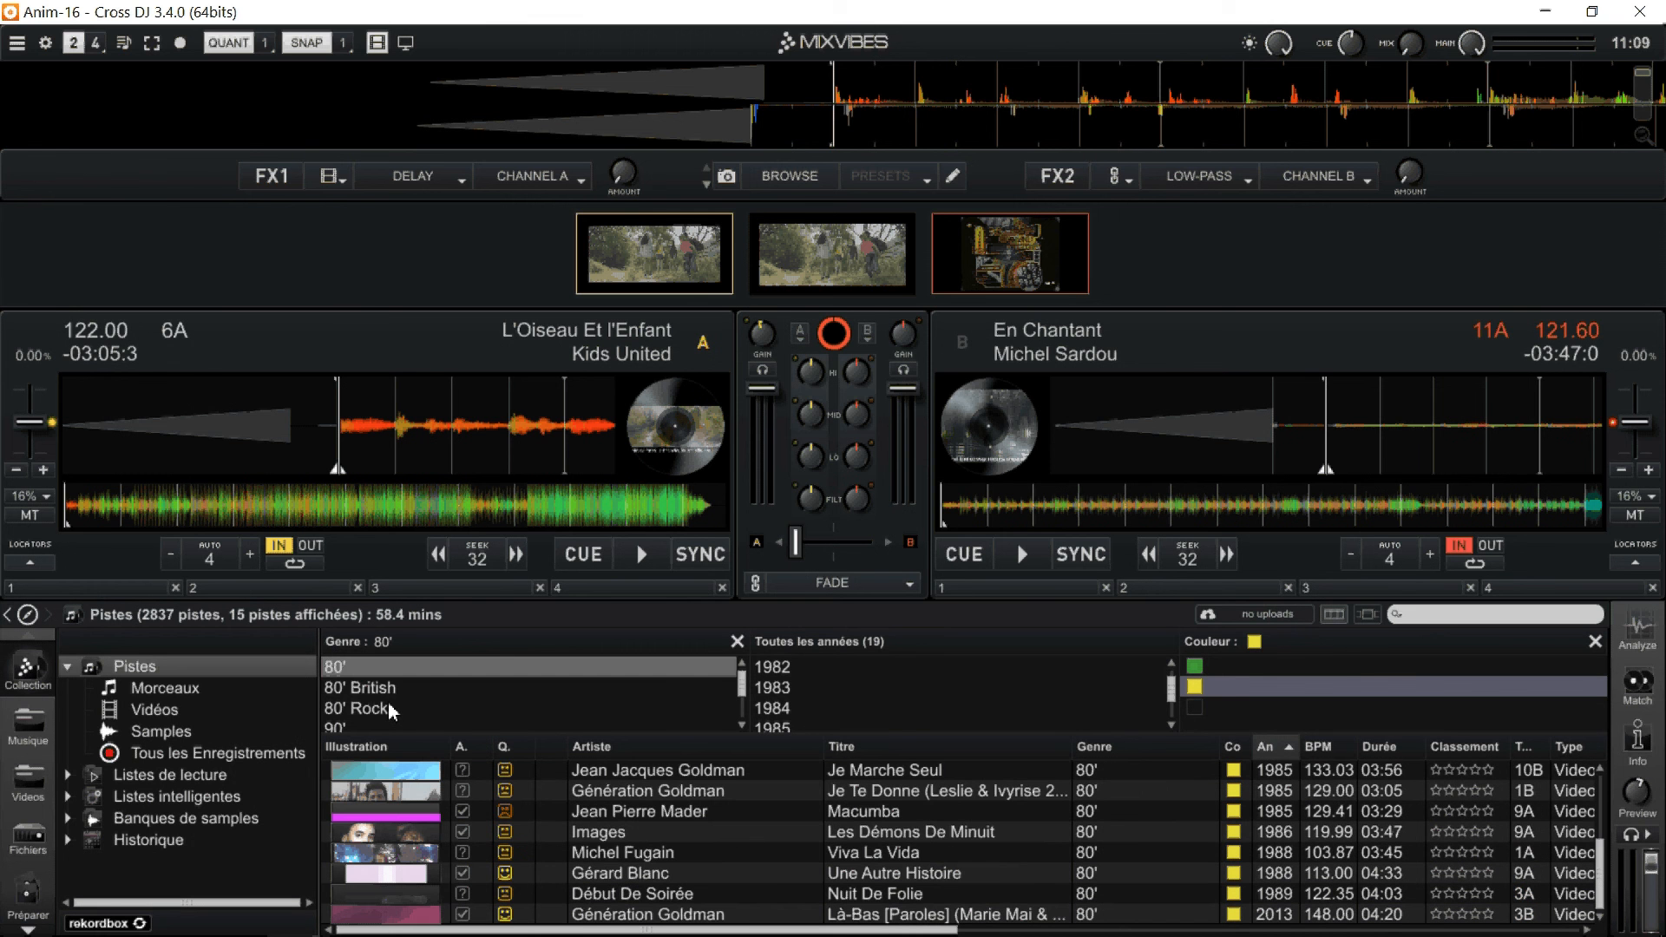
pyautogui.keyDown('shift'); pyautogui.click(388, 706); pyautogui.keyUp('shift')
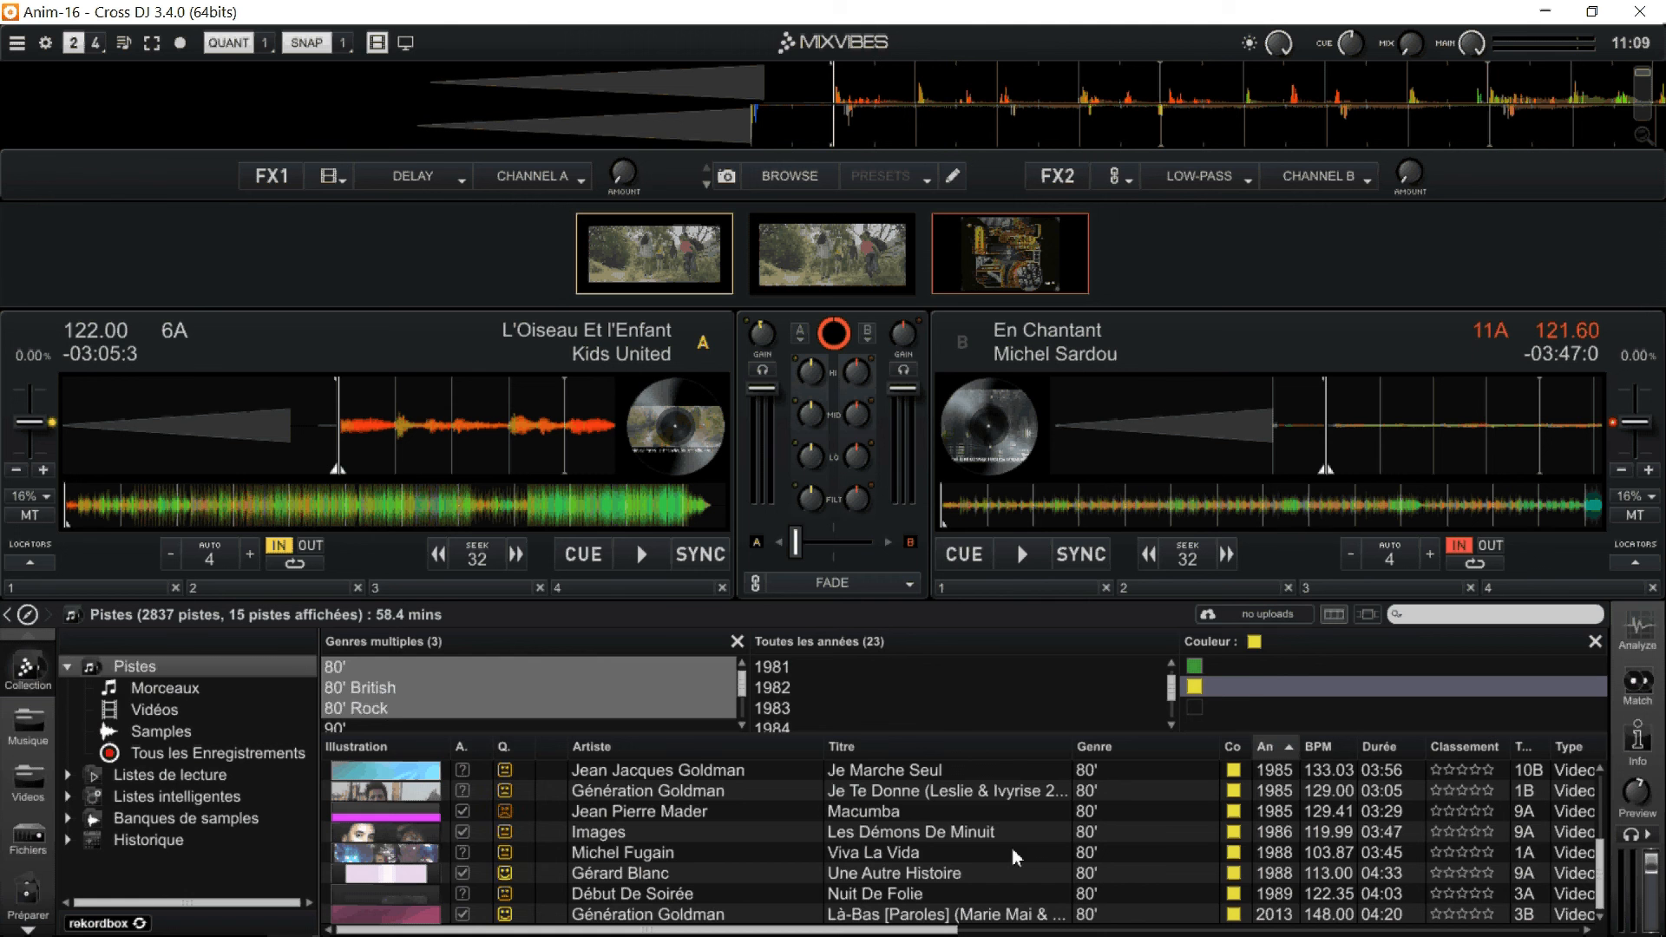
pyautogui.click(983, 771)
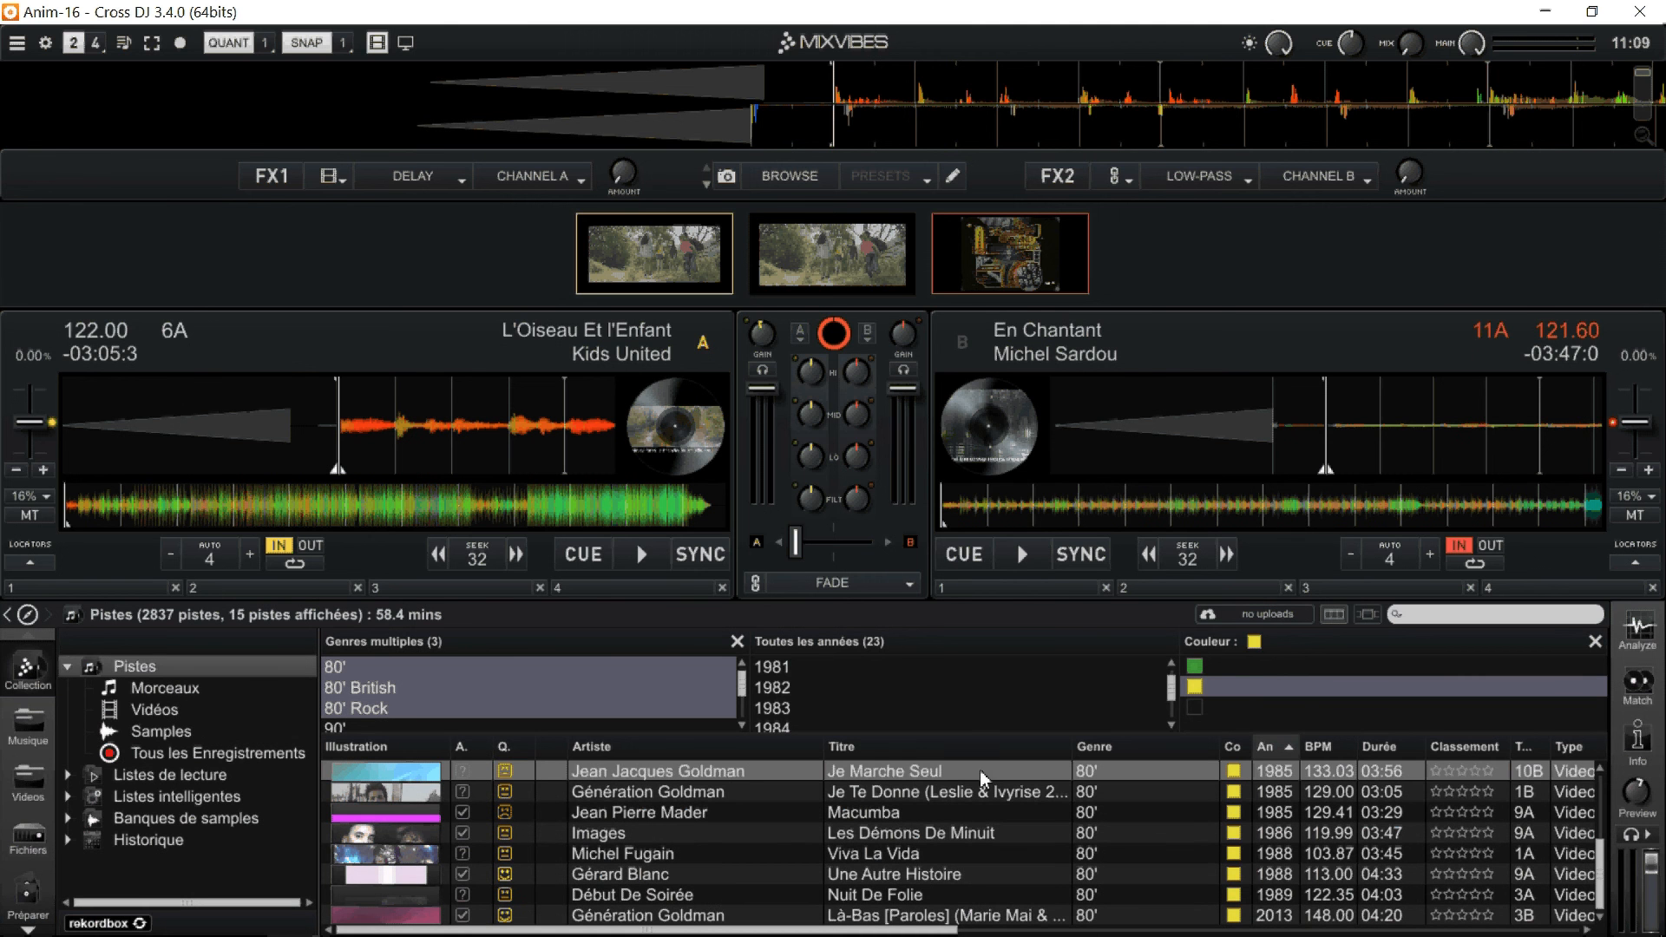
pyautogui.click(994, 812)
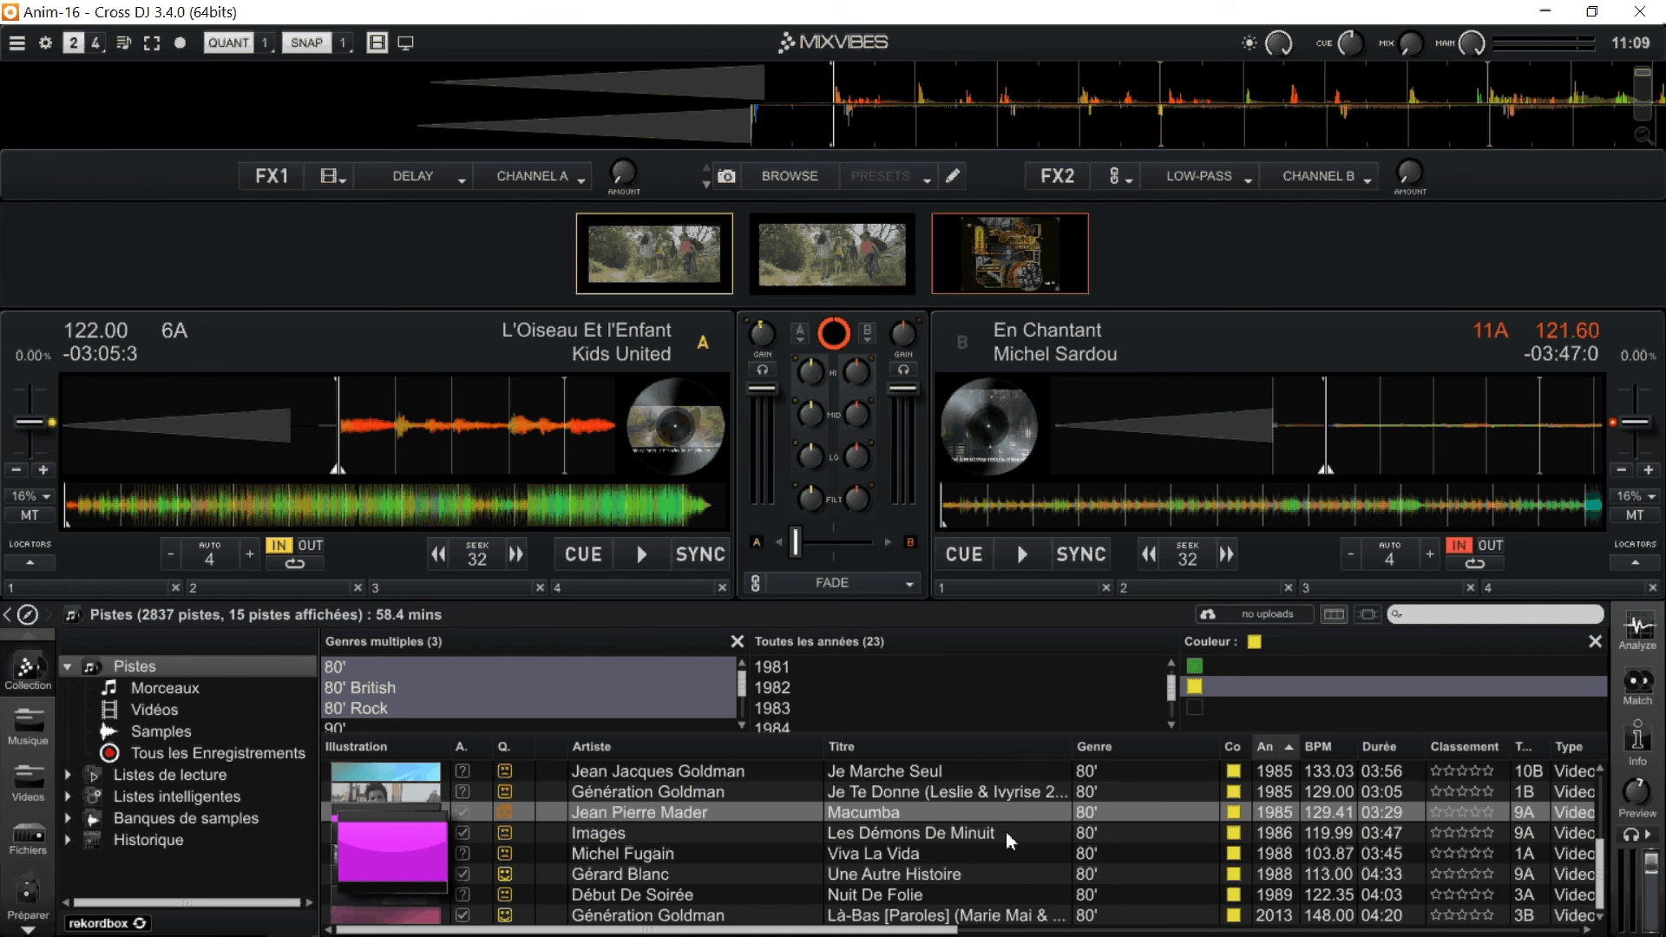
pyautogui.click(1007, 831)
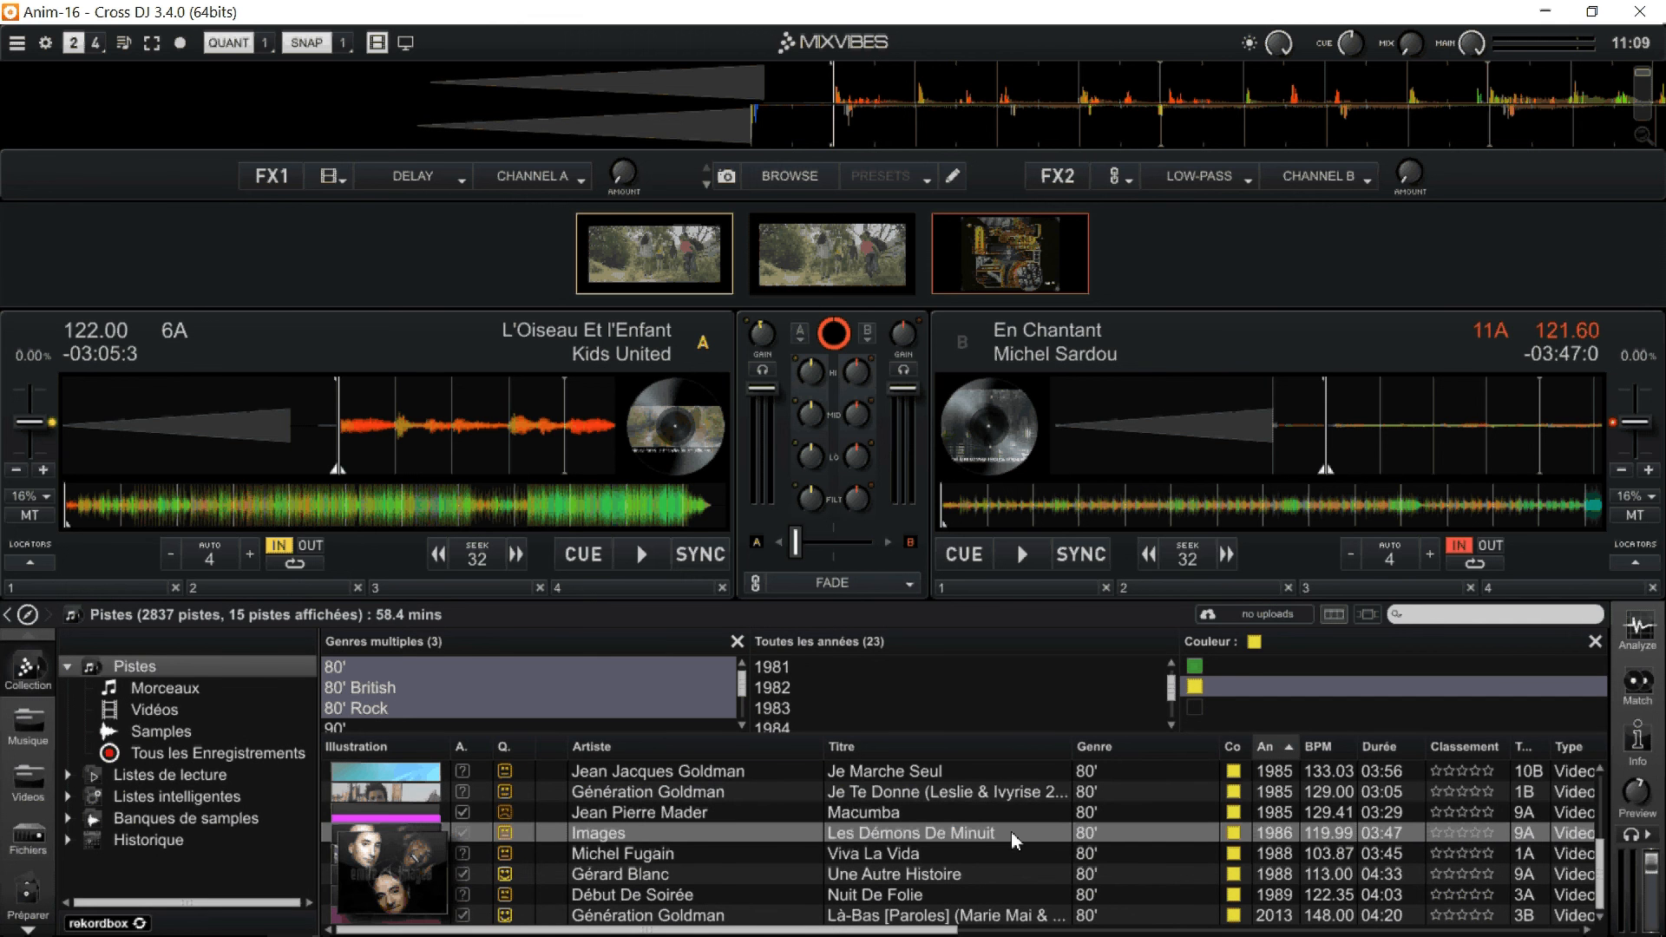
# Sort the filtered tracks by BPM in ascending order, and select "Il Suffira D'un Signe" and then "Je Marche Seul" while browsing.
pyautogui.scroll(3, 1012, 831)
pyautogui.scroll(1, 1014, 836)
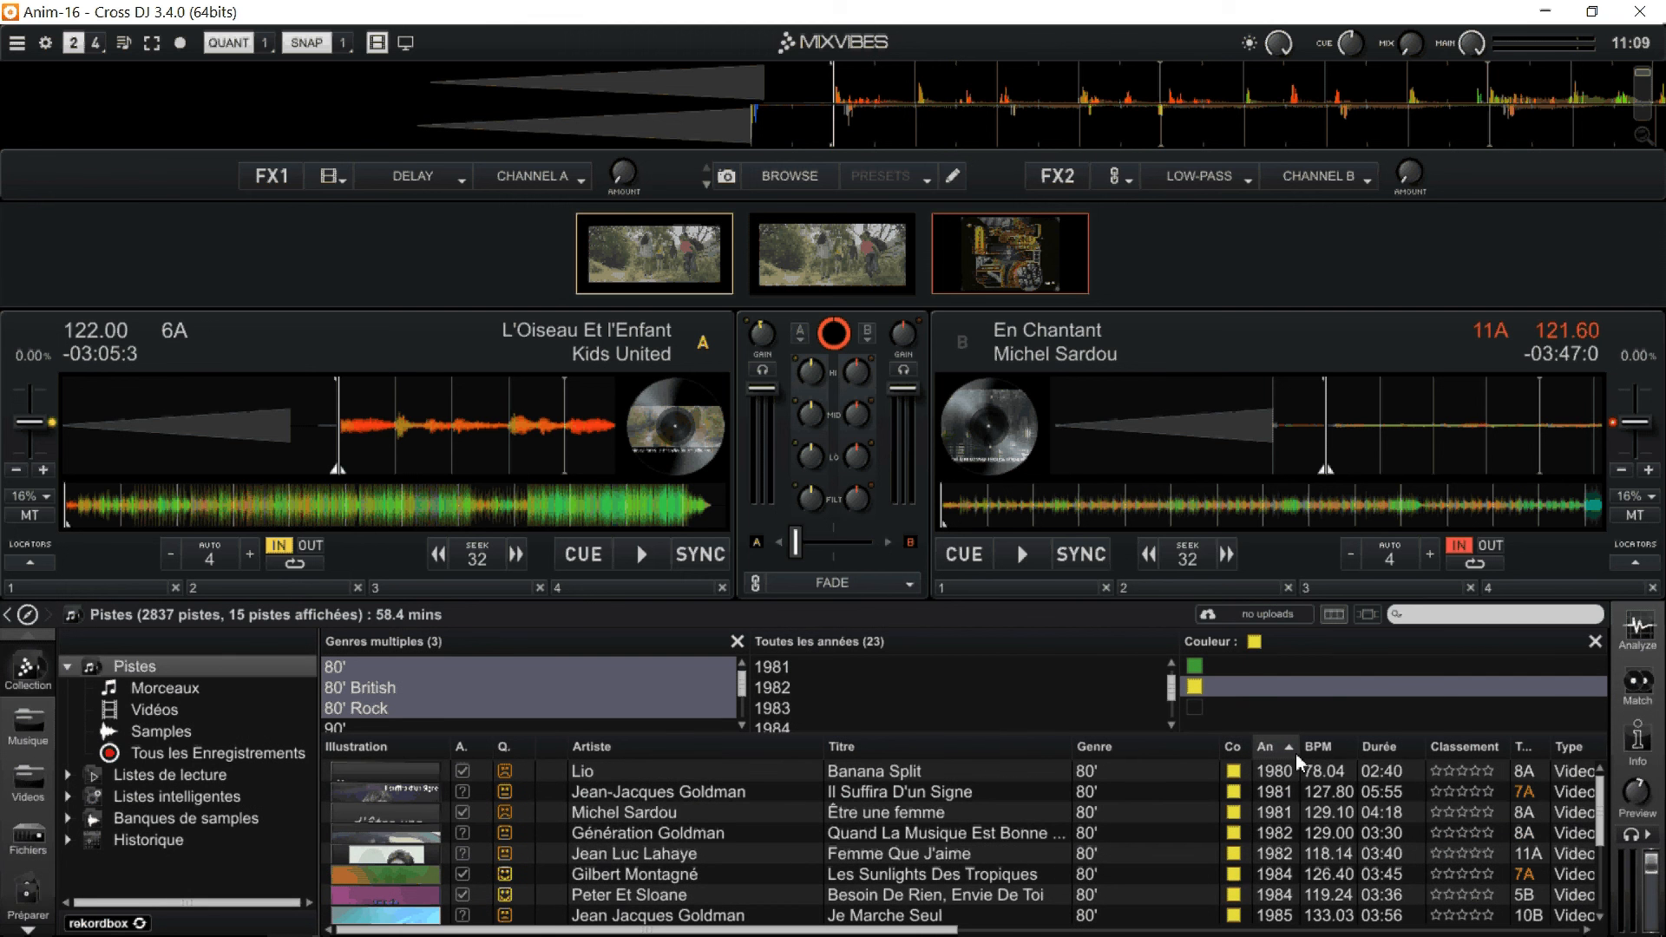
pyautogui.click(1307, 749)
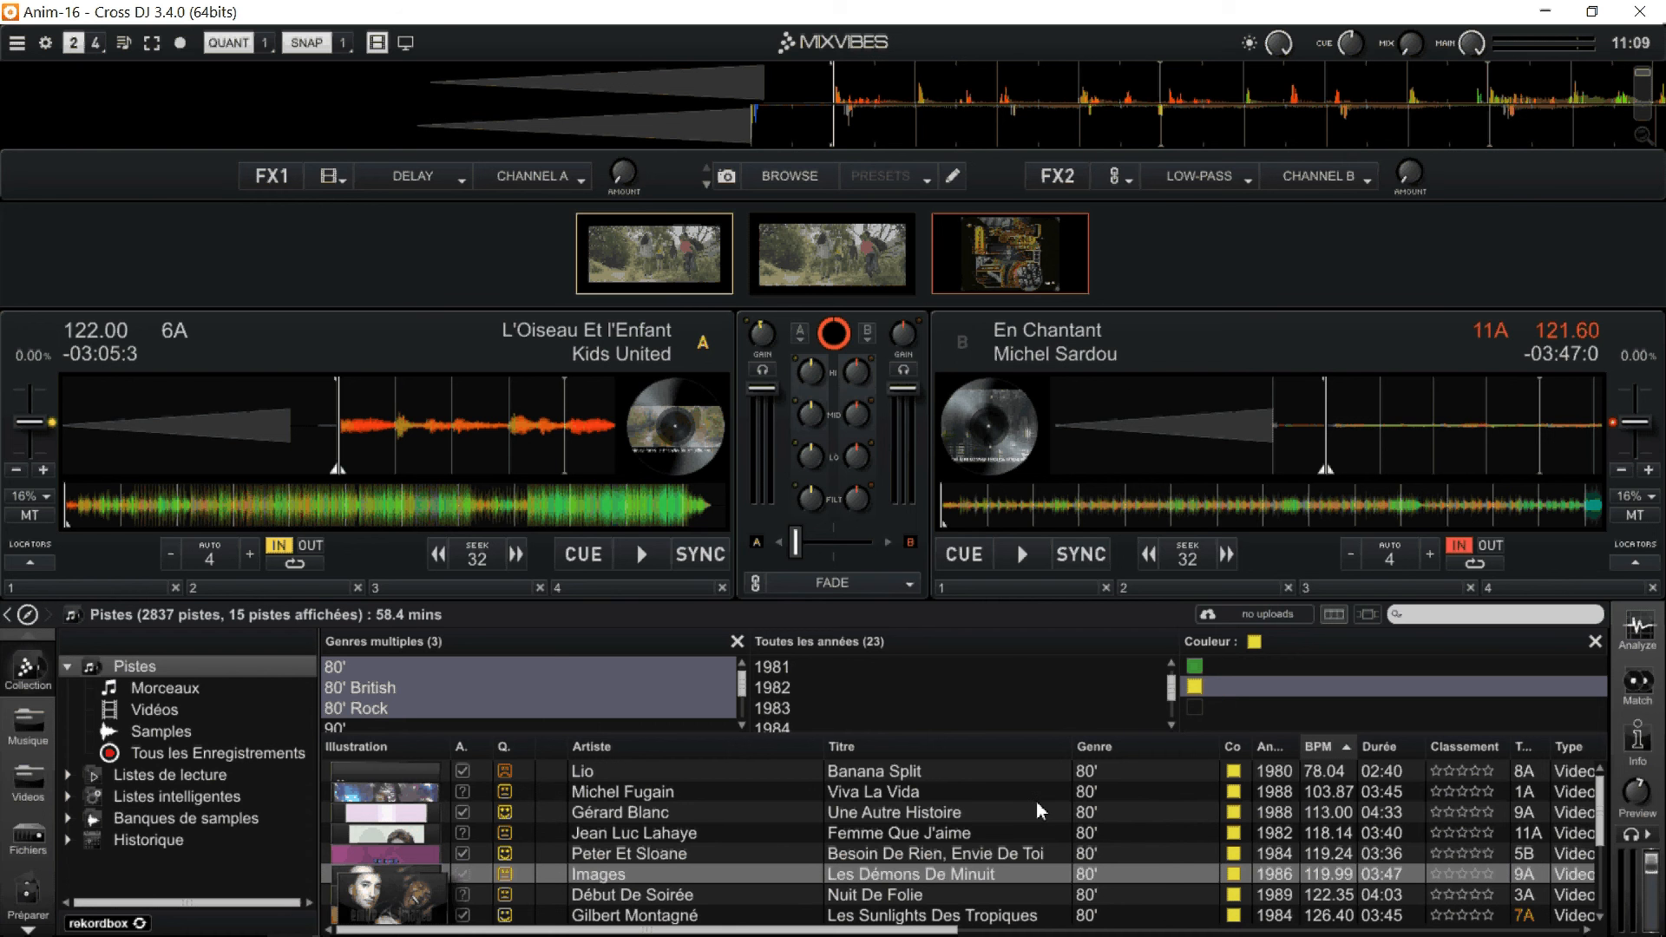
pyautogui.scroll(-2, 1330, 831)
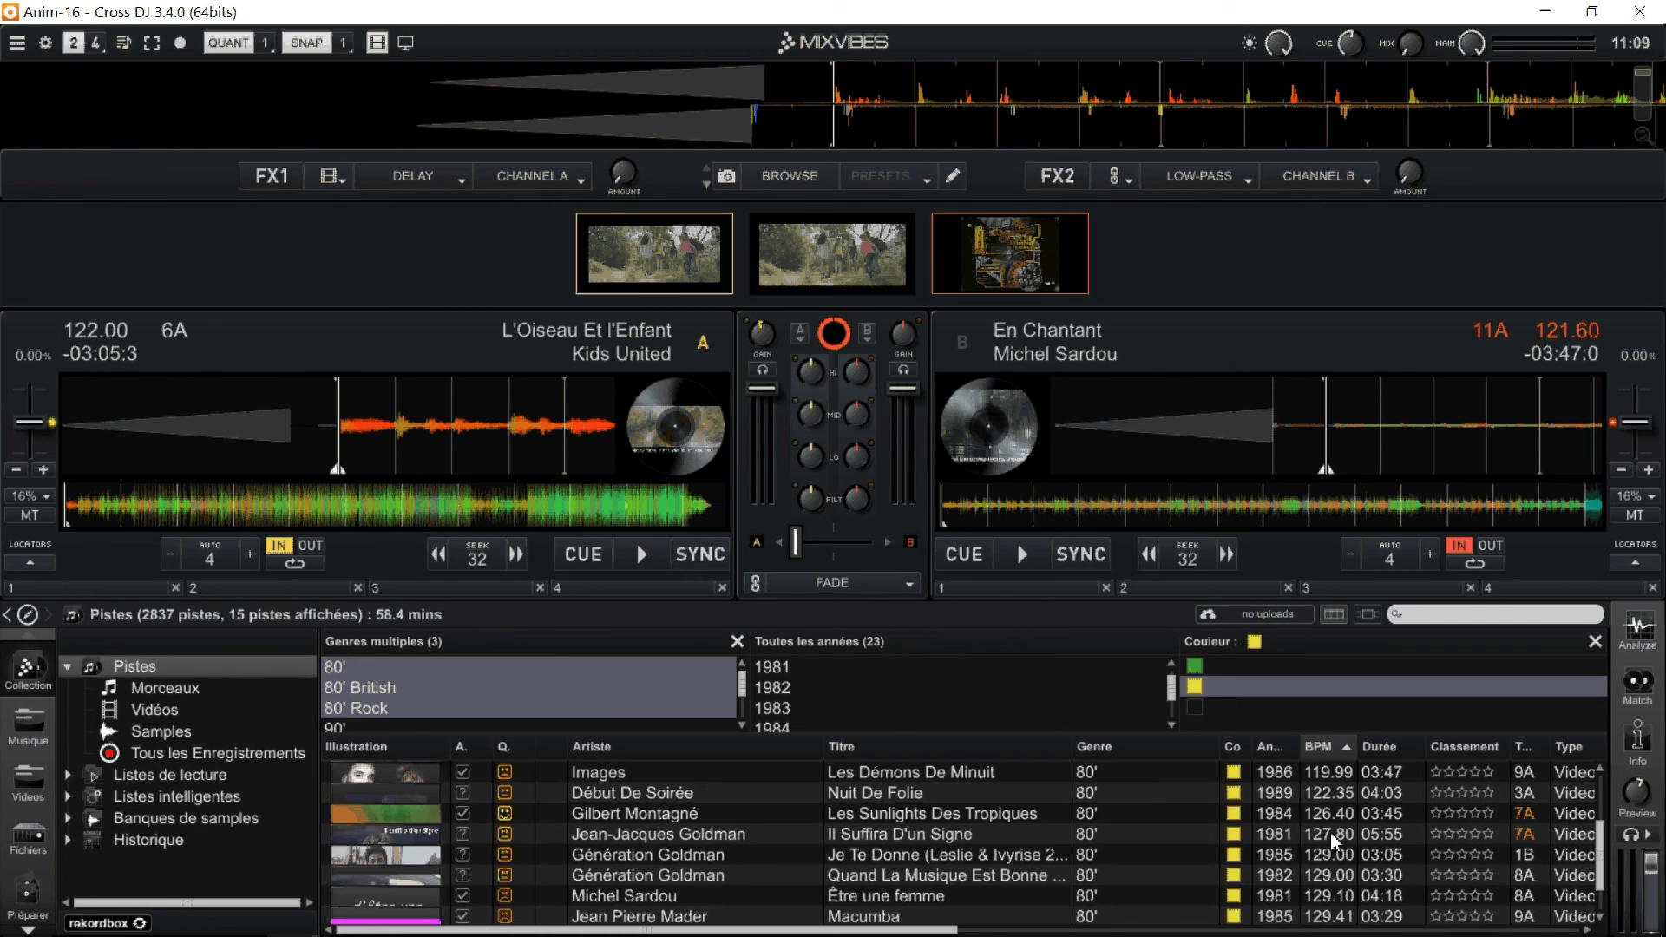
pyautogui.click(1330, 832)
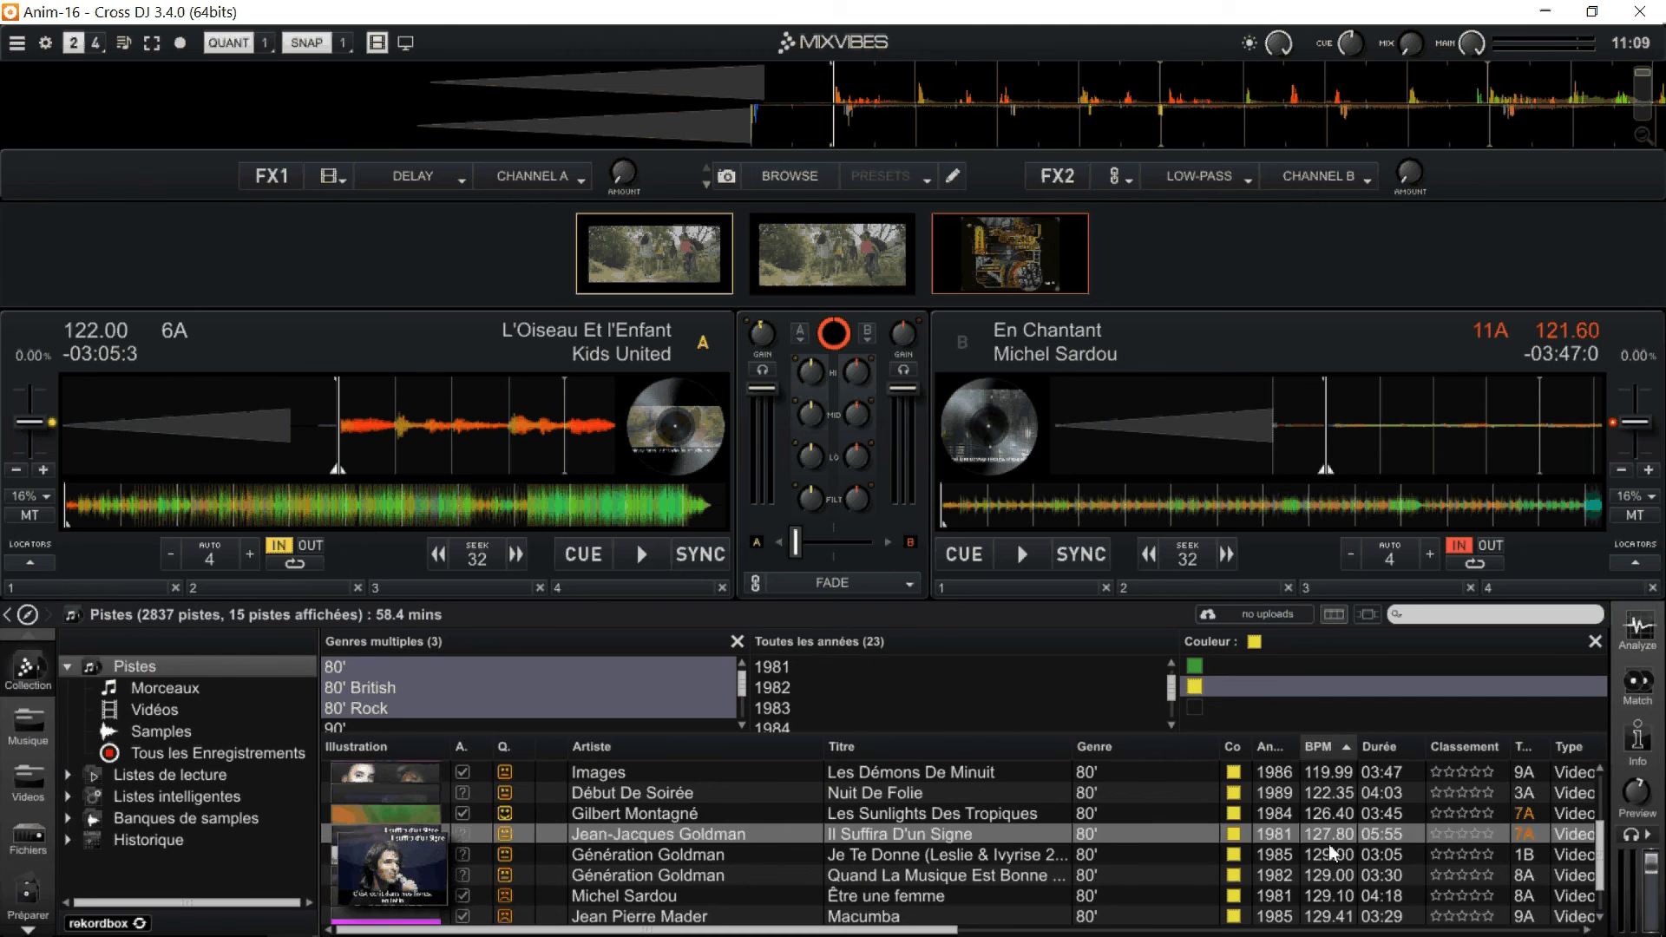
pyautogui.scroll(-1, 1329, 843)
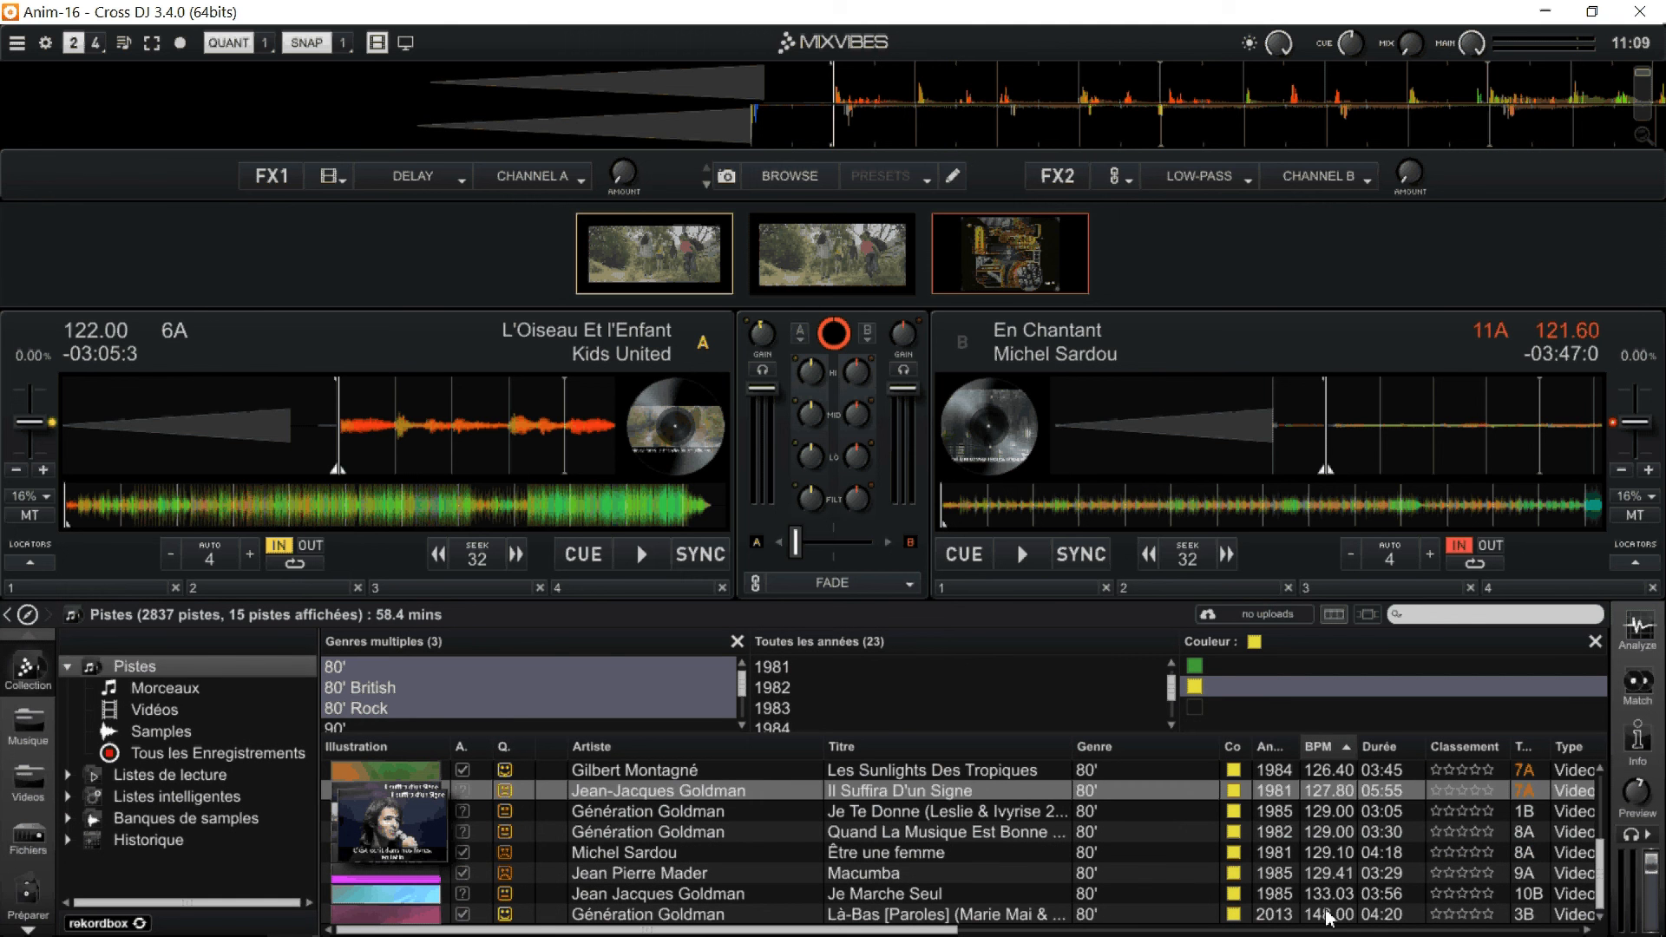
pyautogui.click(1329, 896)
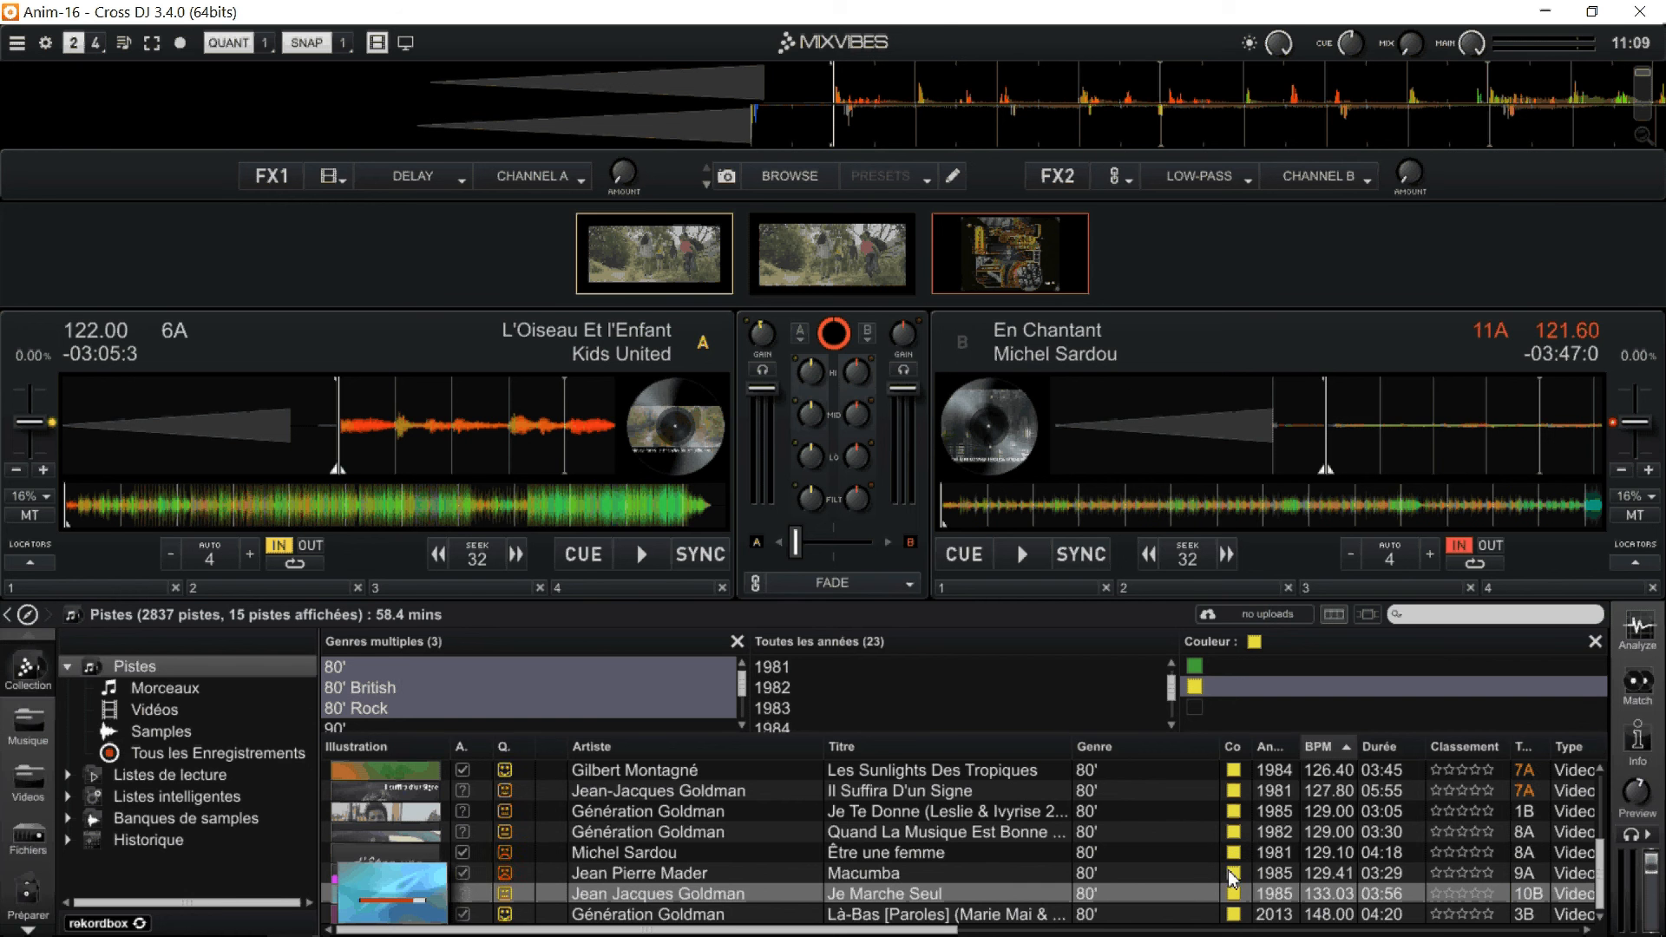
# Stop the screen recording running in the background recorder.
pyautogui.moveTo(1334, 934)
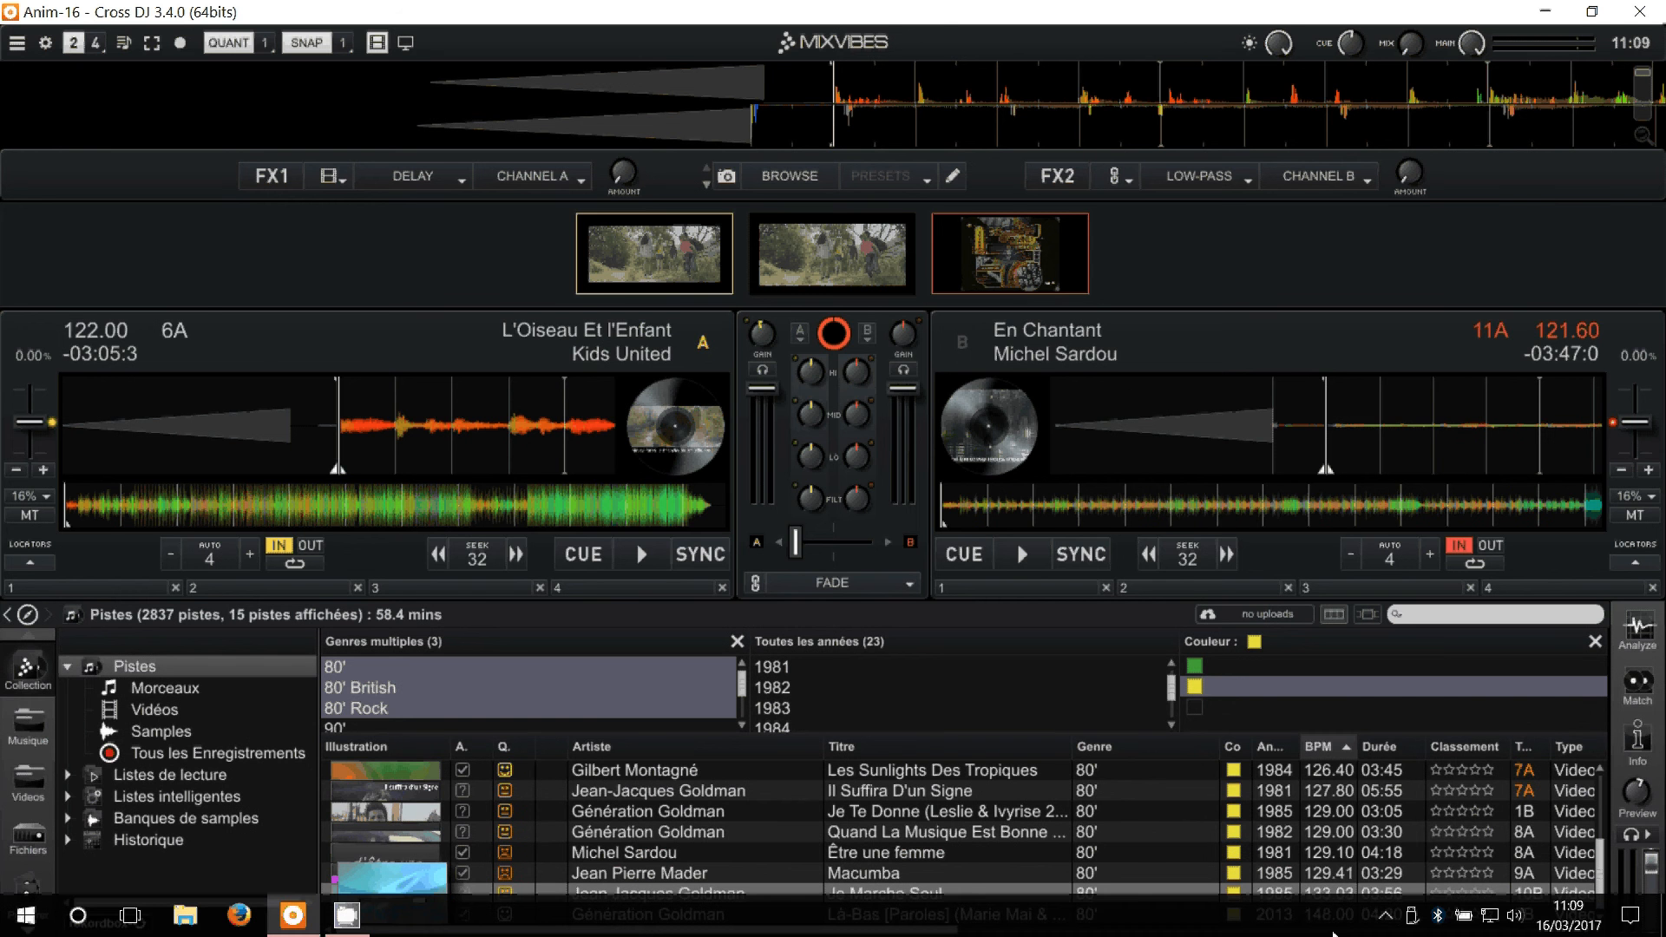
pyautogui.rightClick(340, 927)
pyautogui.click(331, 859)
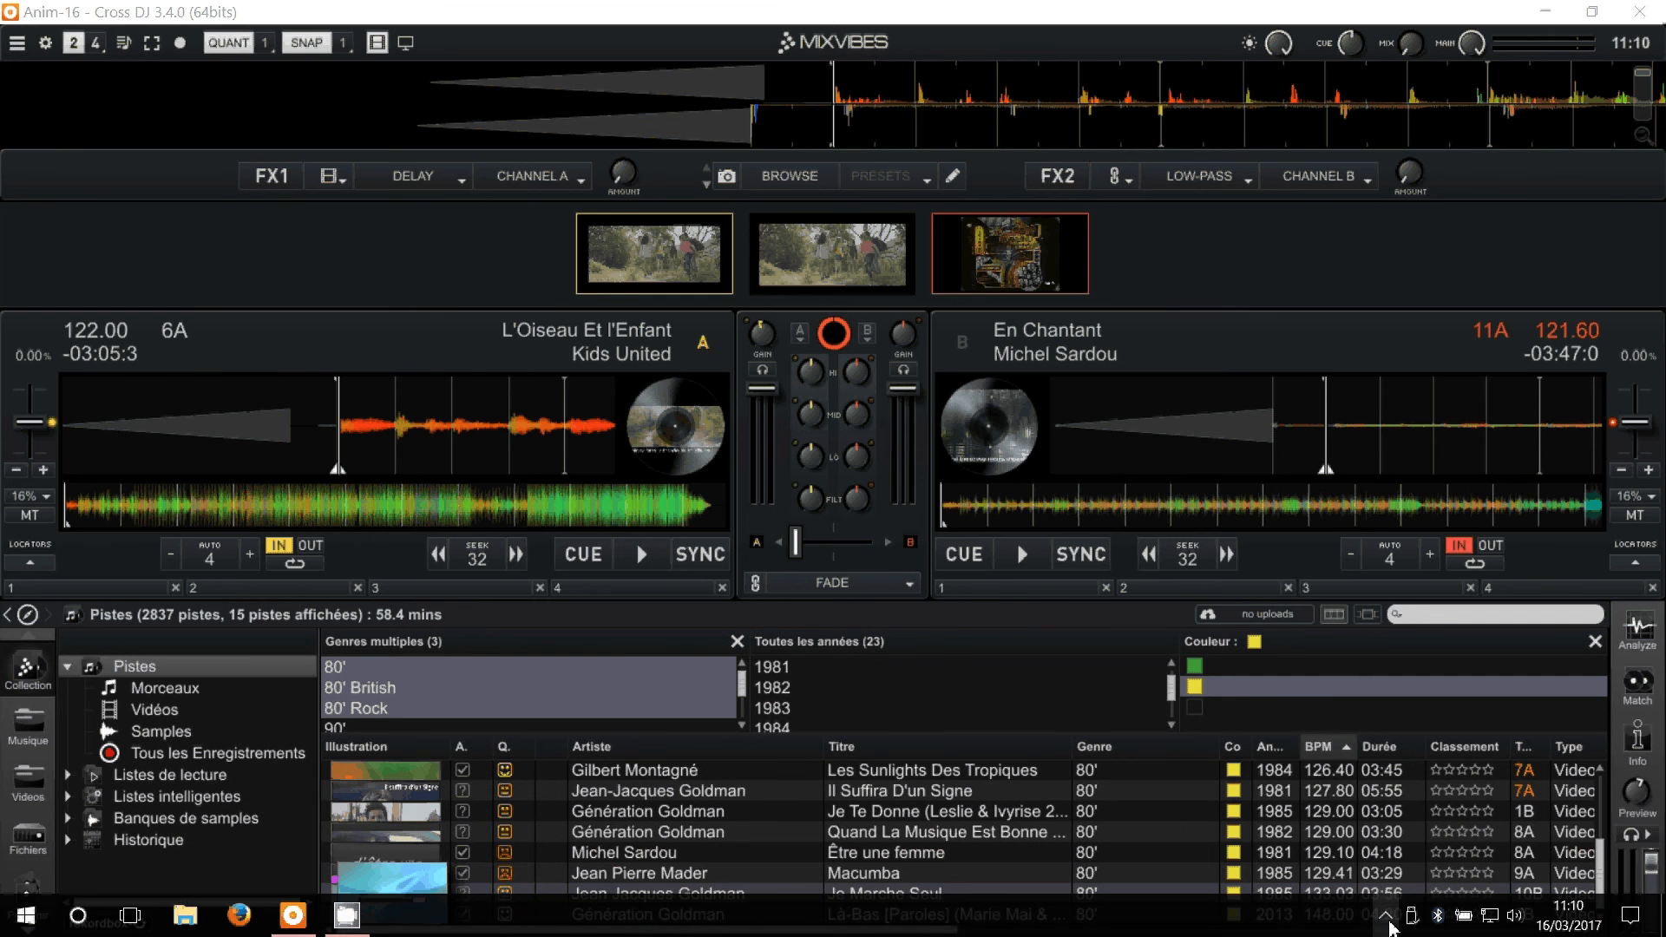
pyautogui.click(1388, 920)
pyautogui.rightClick(1344, 873)
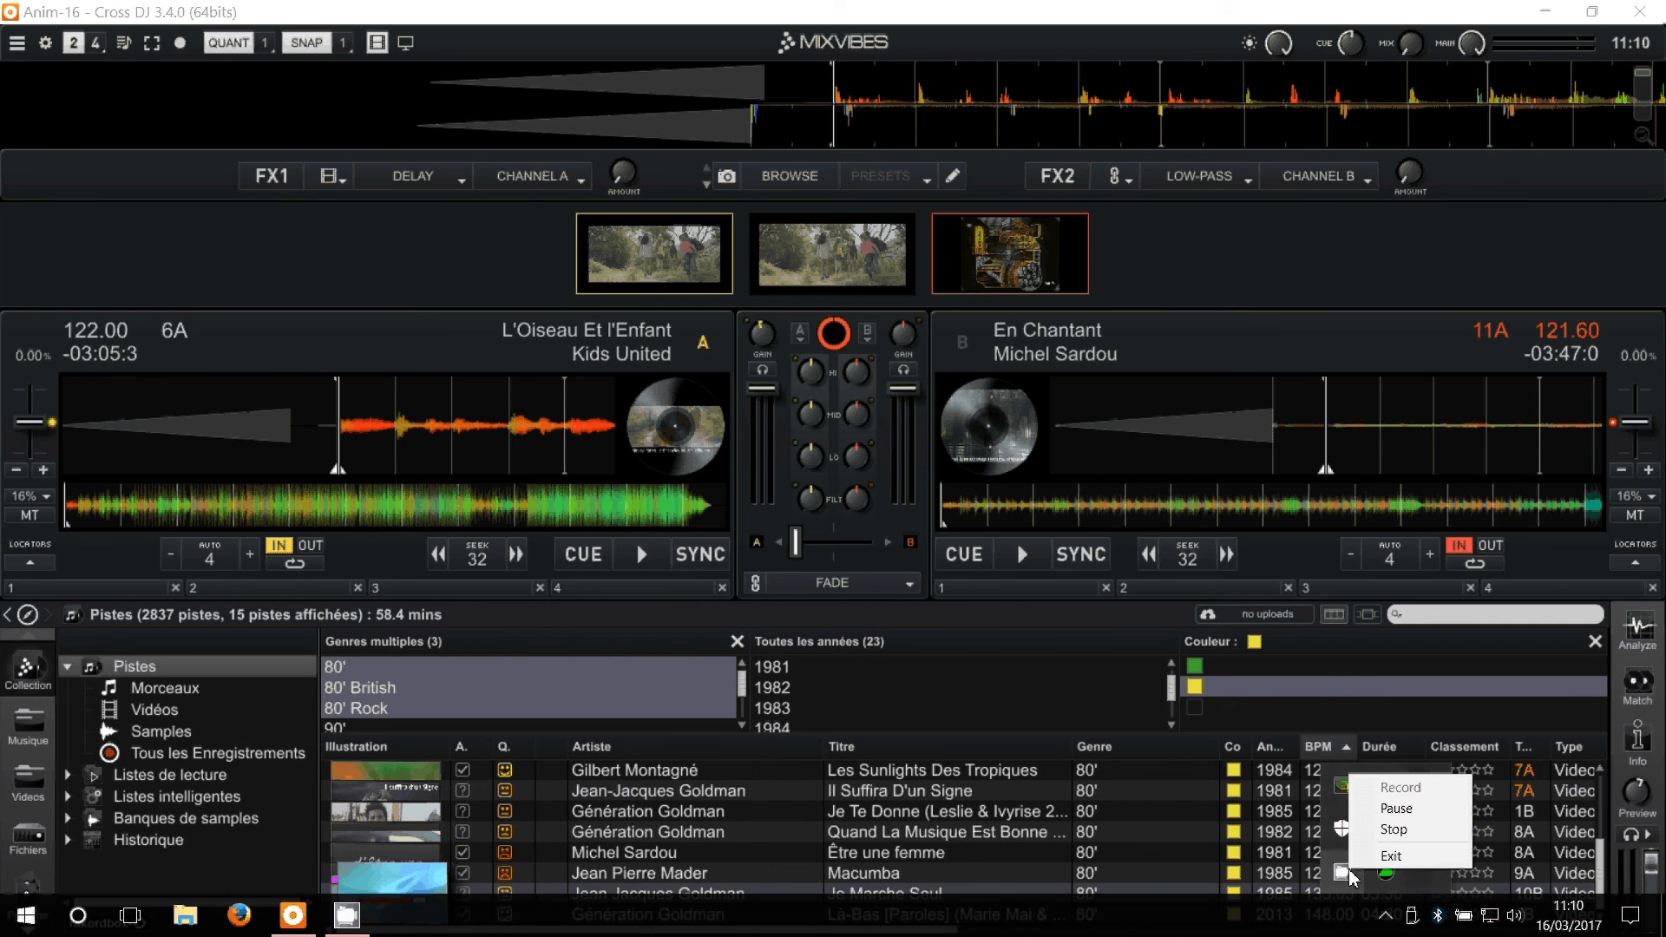
pyautogui.click(1409, 835)
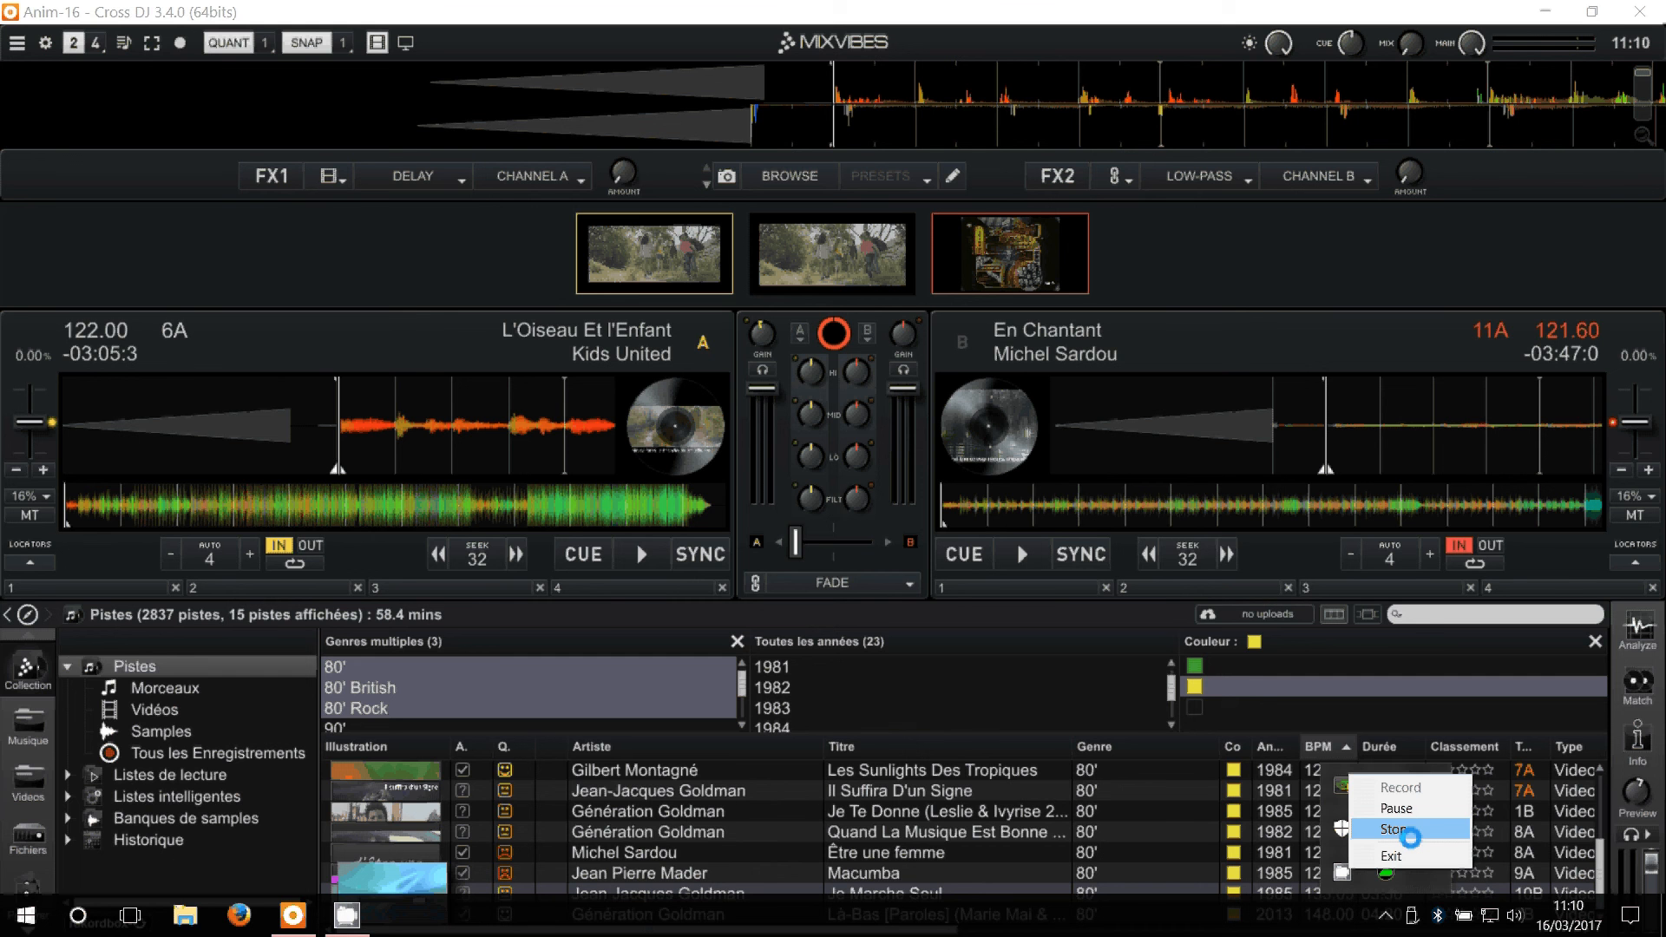